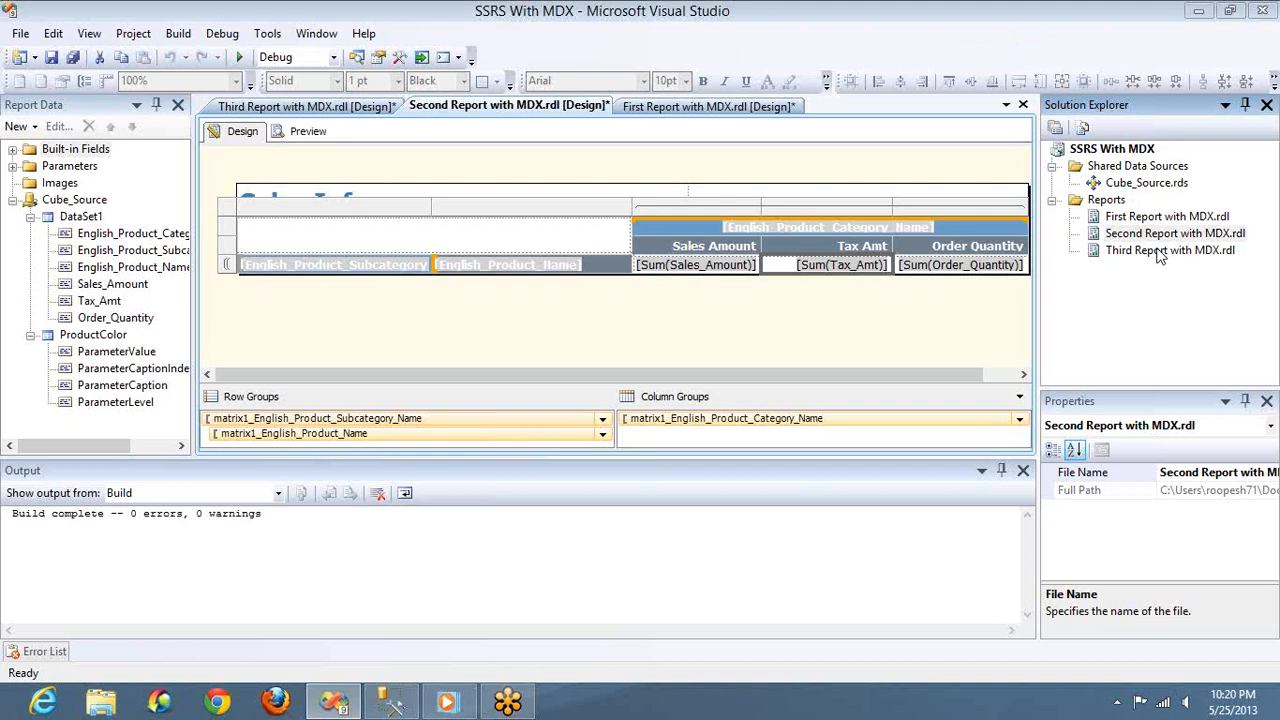
# Duplicate Third Report with MDX.rdl in the Reports folder and rename the copy as Fourth Report with MDX.rdl
pyautogui.click(1158, 252)
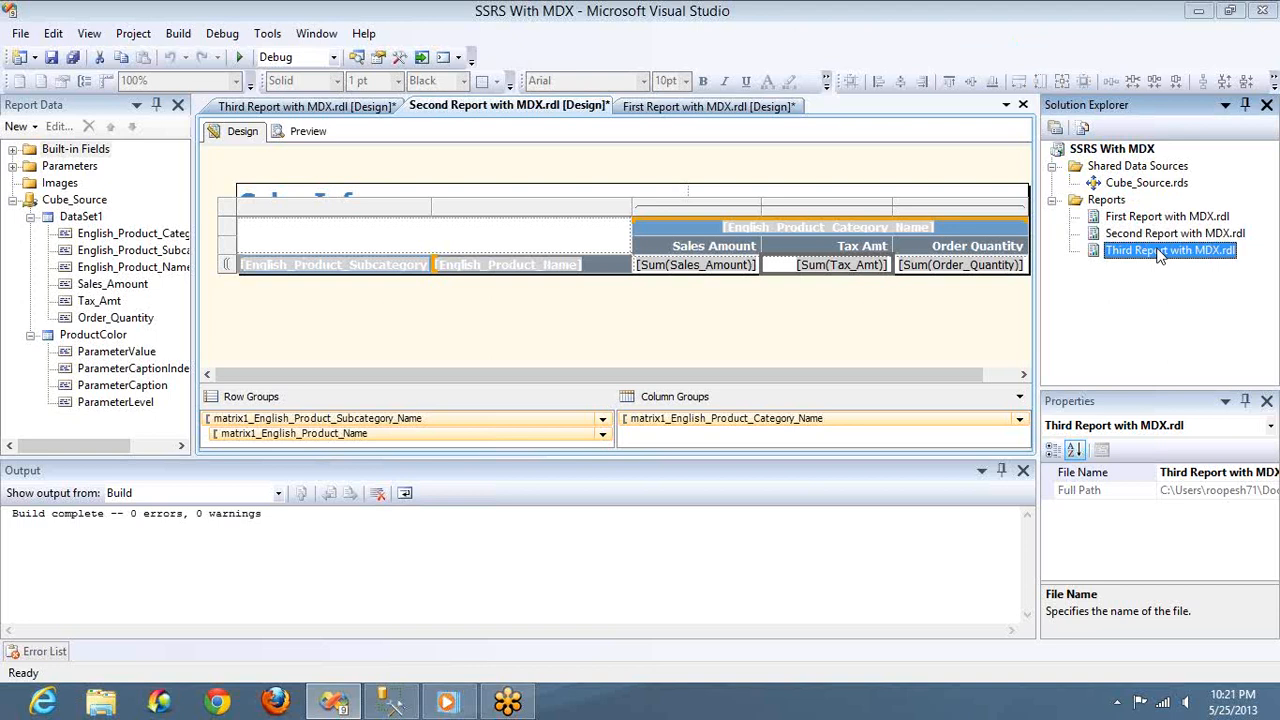
pyautogui.hotkey('ctrl', 'c')
pyautogui.hotkey('ctrl', 'v')
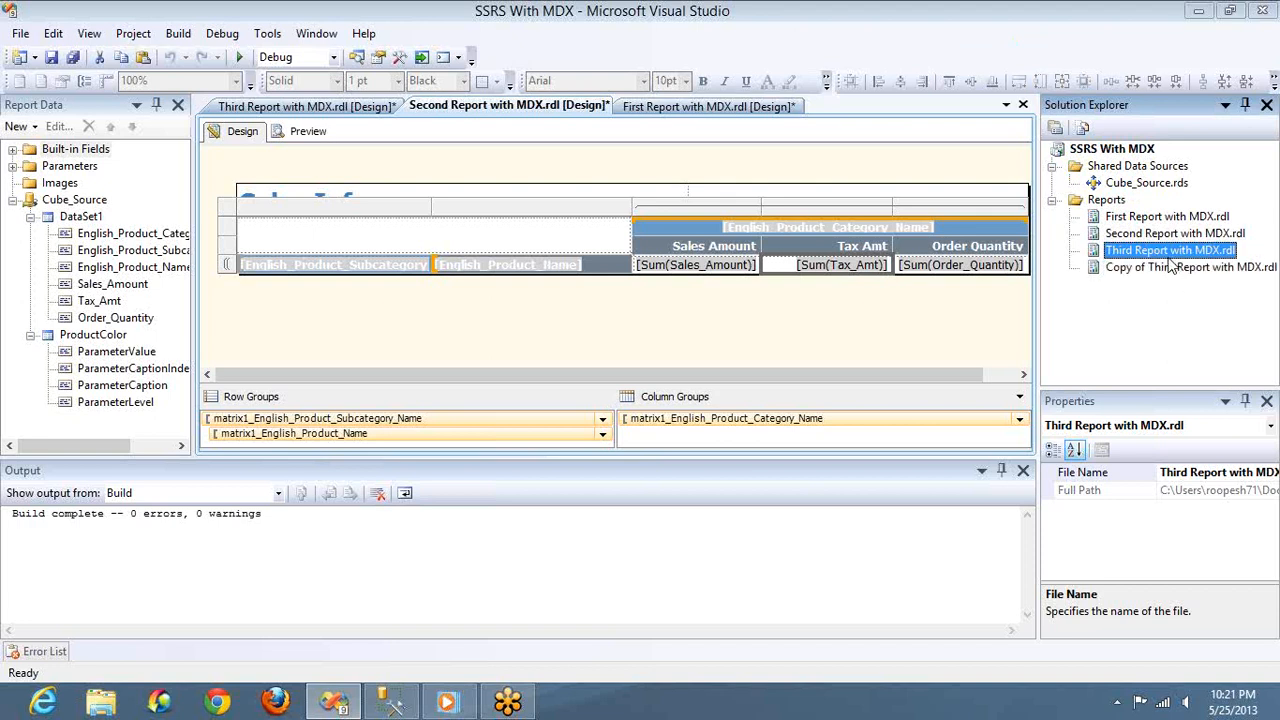
pyautogui.click(1165, 268)
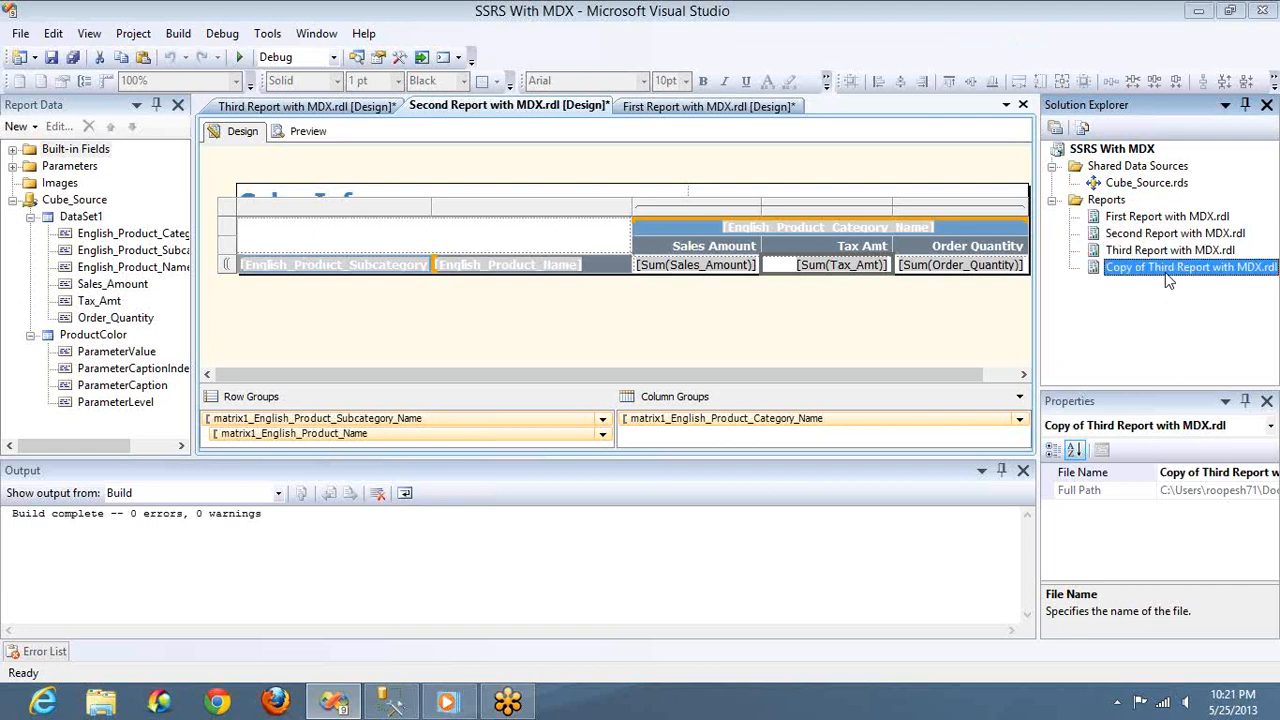
pyautogui.press('F2')
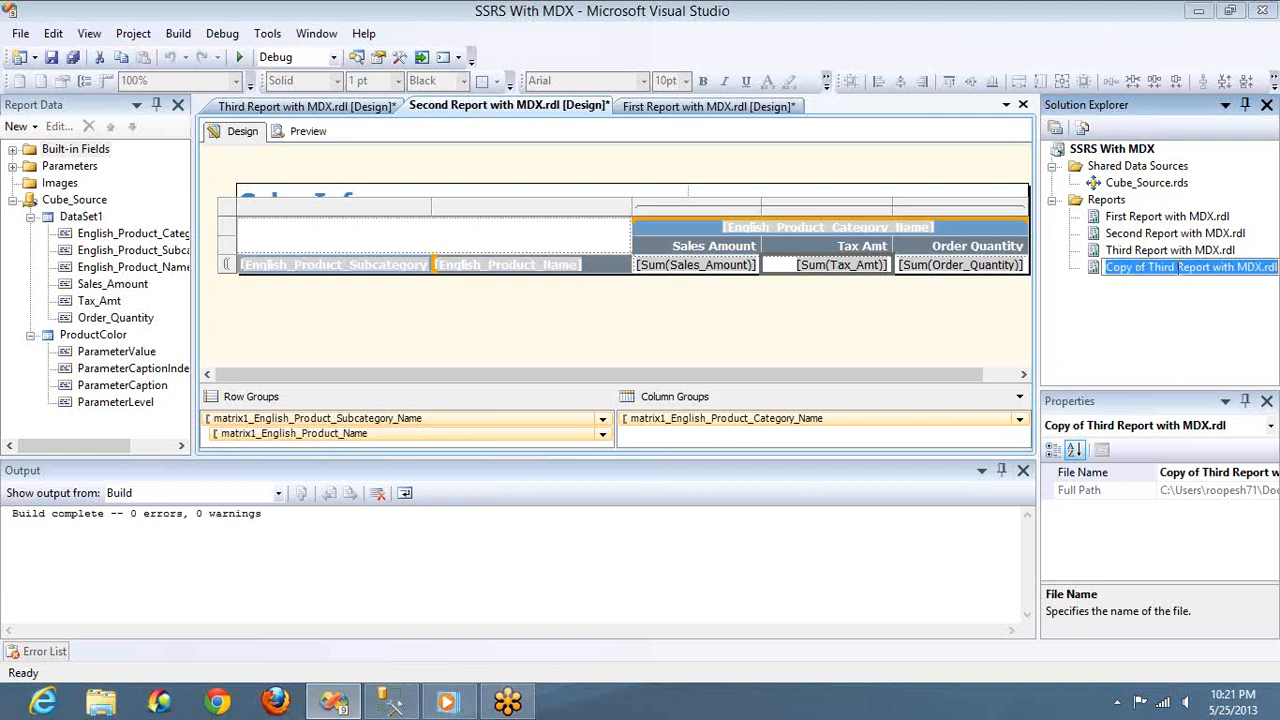
pyautogui.hotkey('ctrl', 'shift', 'Left')
pyautogui.hotkey('ctrl', 'shift', 'Left')
pyautogui.hotkey('ctrl', 'shift', 'Left')
pyautogui.press('Delete')
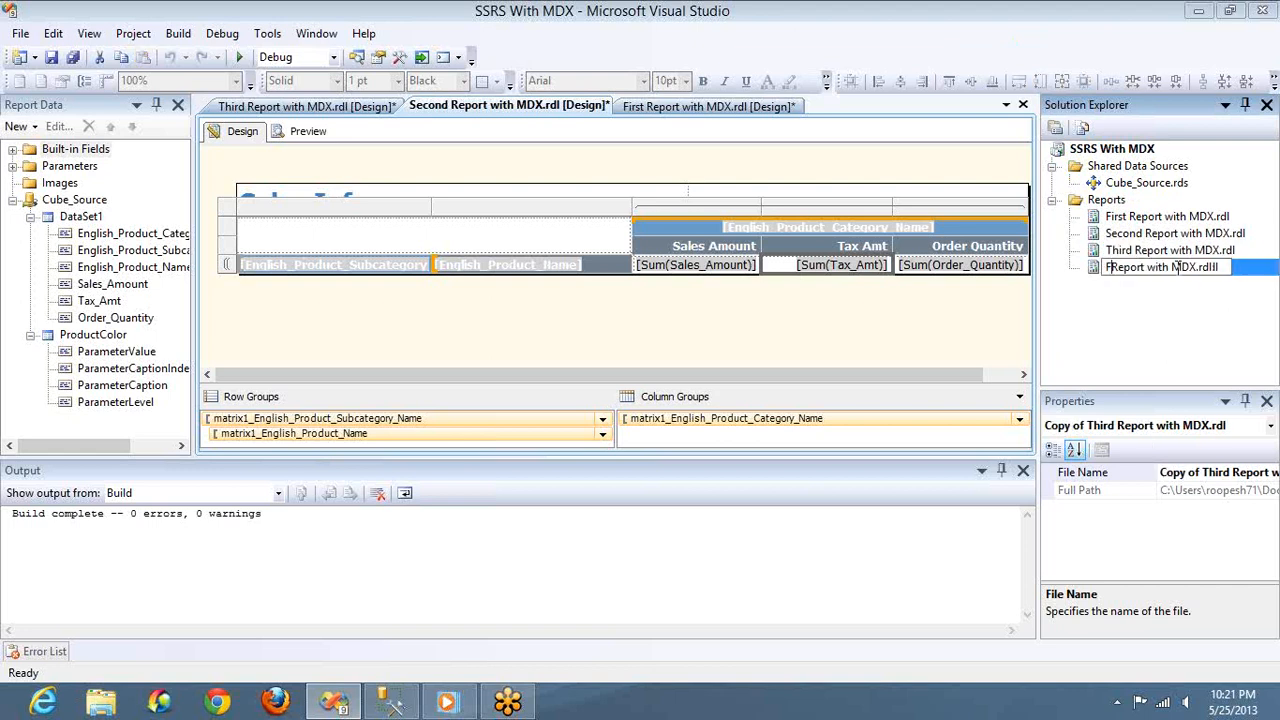
pyautogui.write('Fourth')
pyautogui.press('Return')
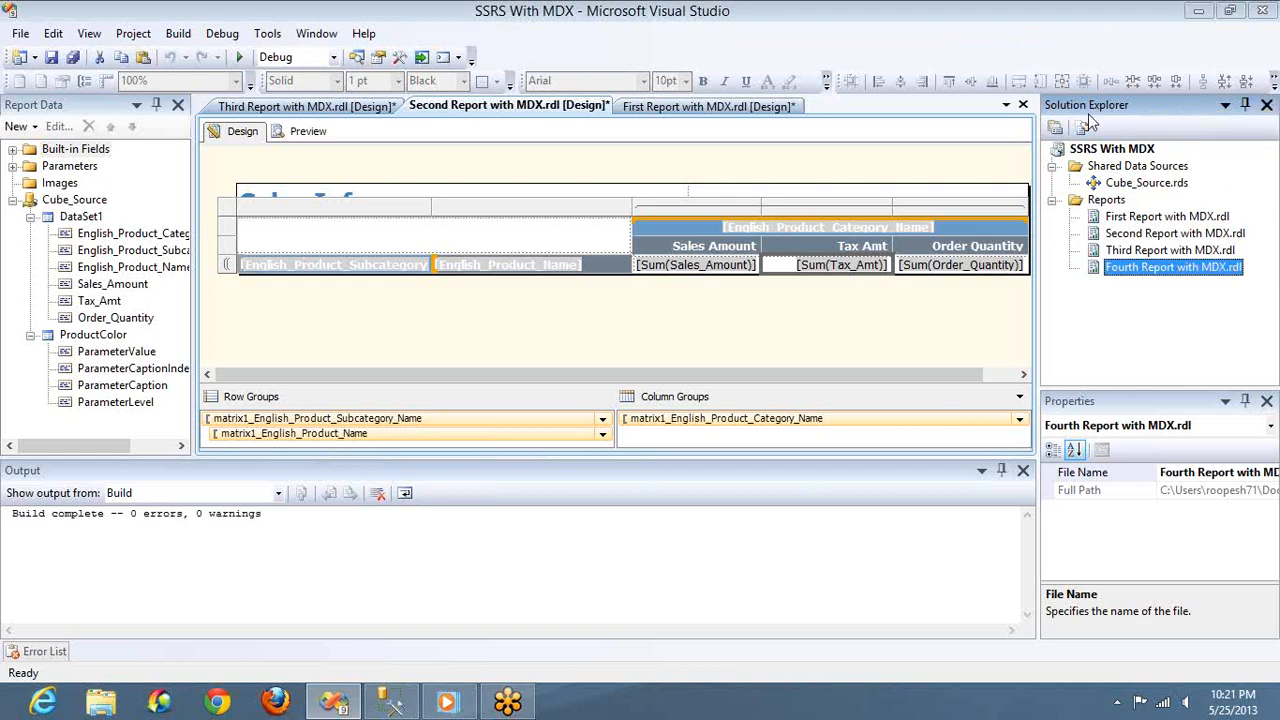
# Close the open Second, Third and First Report designs without saving their changes
pyautogui.click(1021, 104)
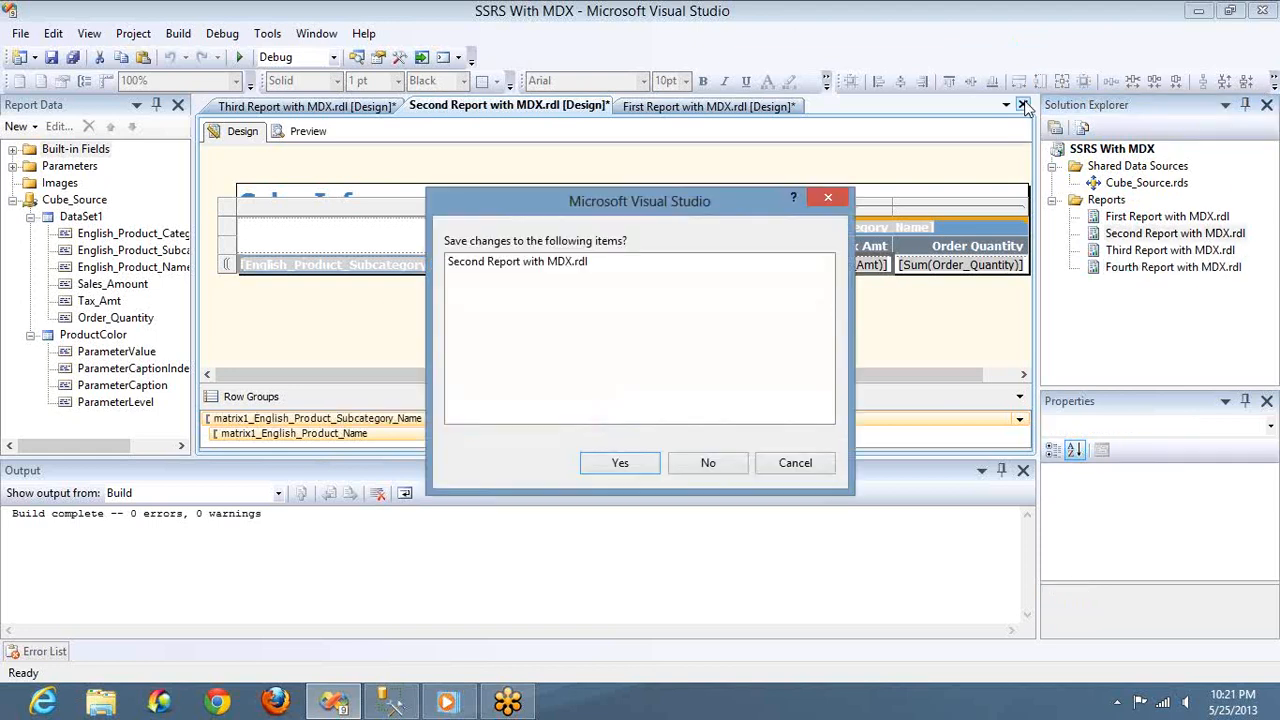
pyautogui.click(704, 463)
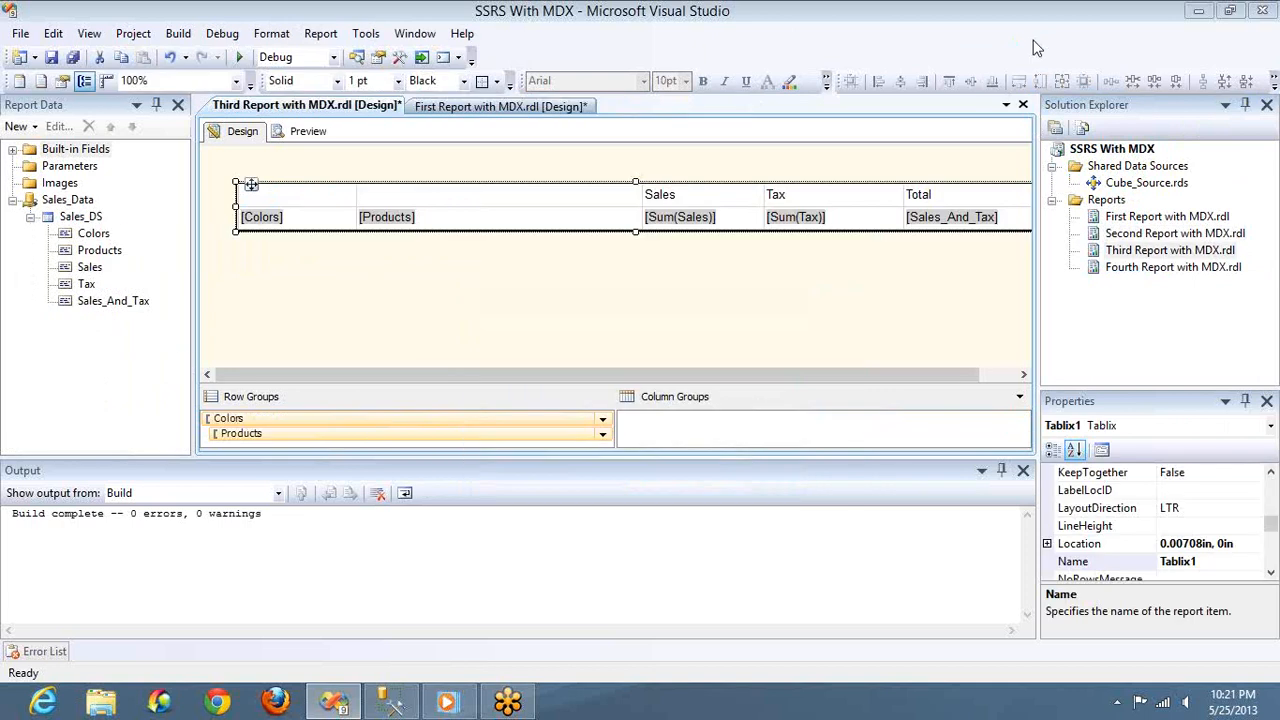
pyautogui.click(1023, 105)
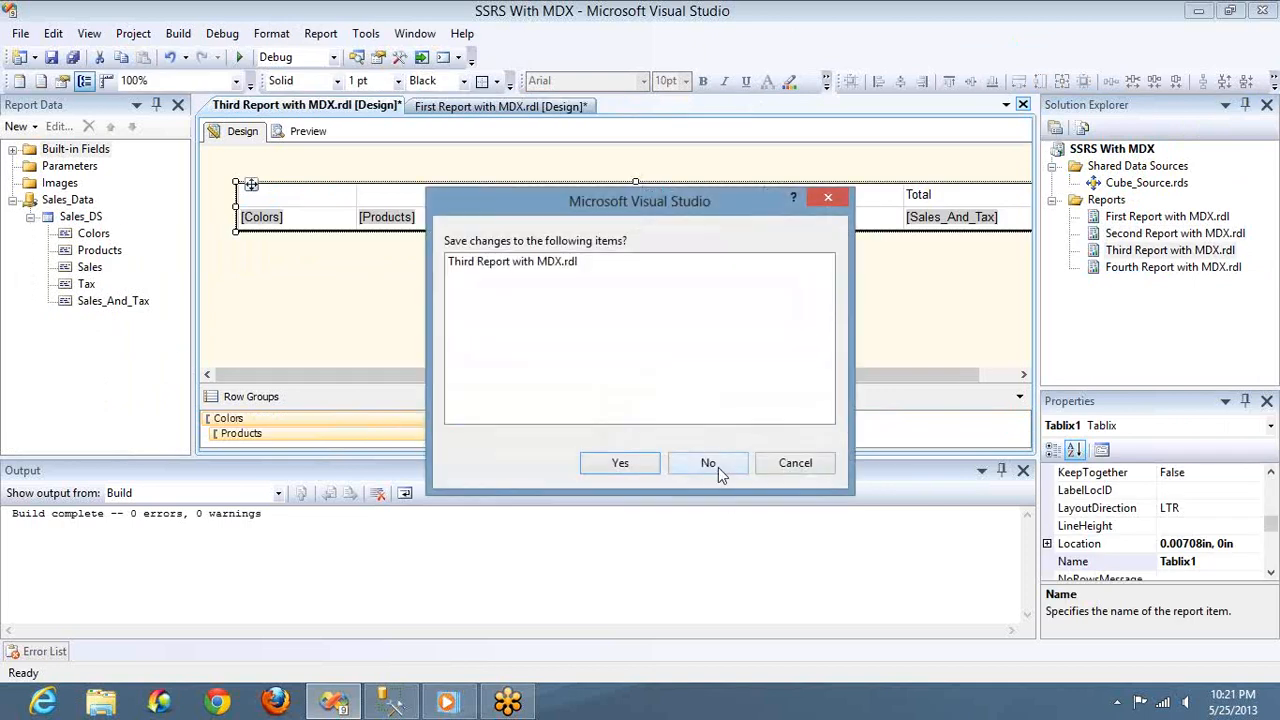
pyautogui.click(718, 467)
pyautogui.click(1023, 105)
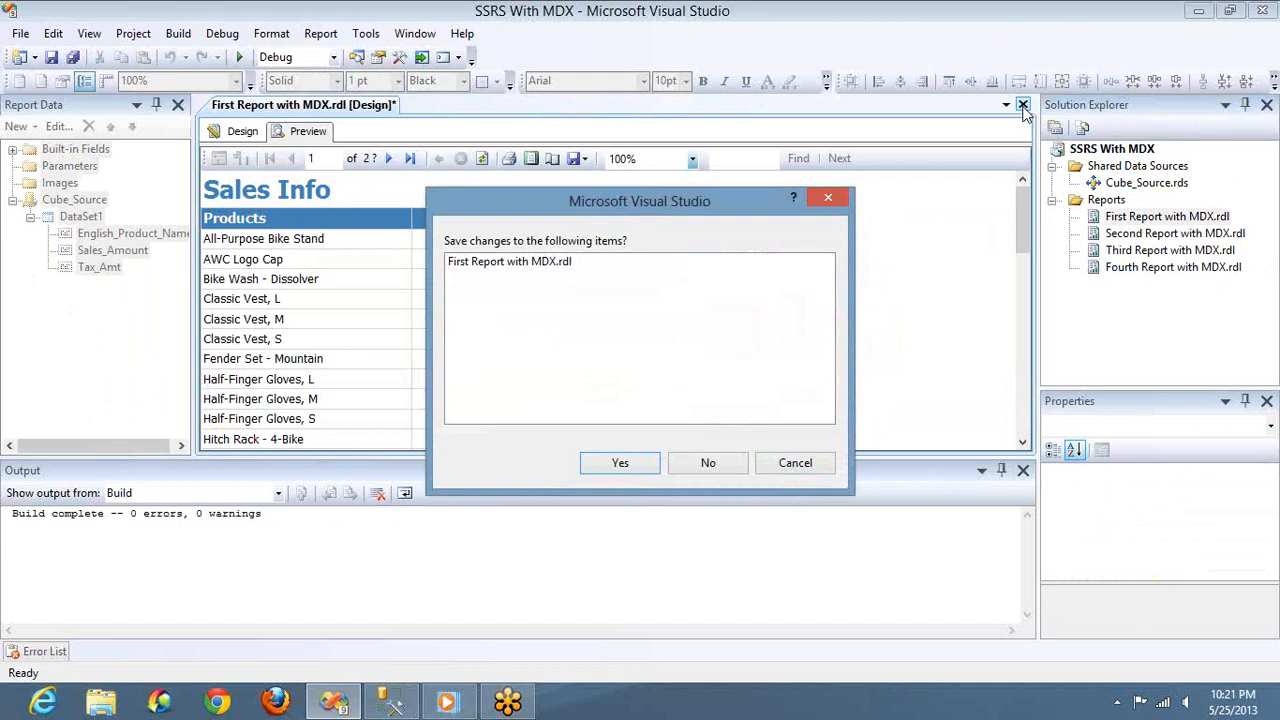
pyautogui.click(714, 469)
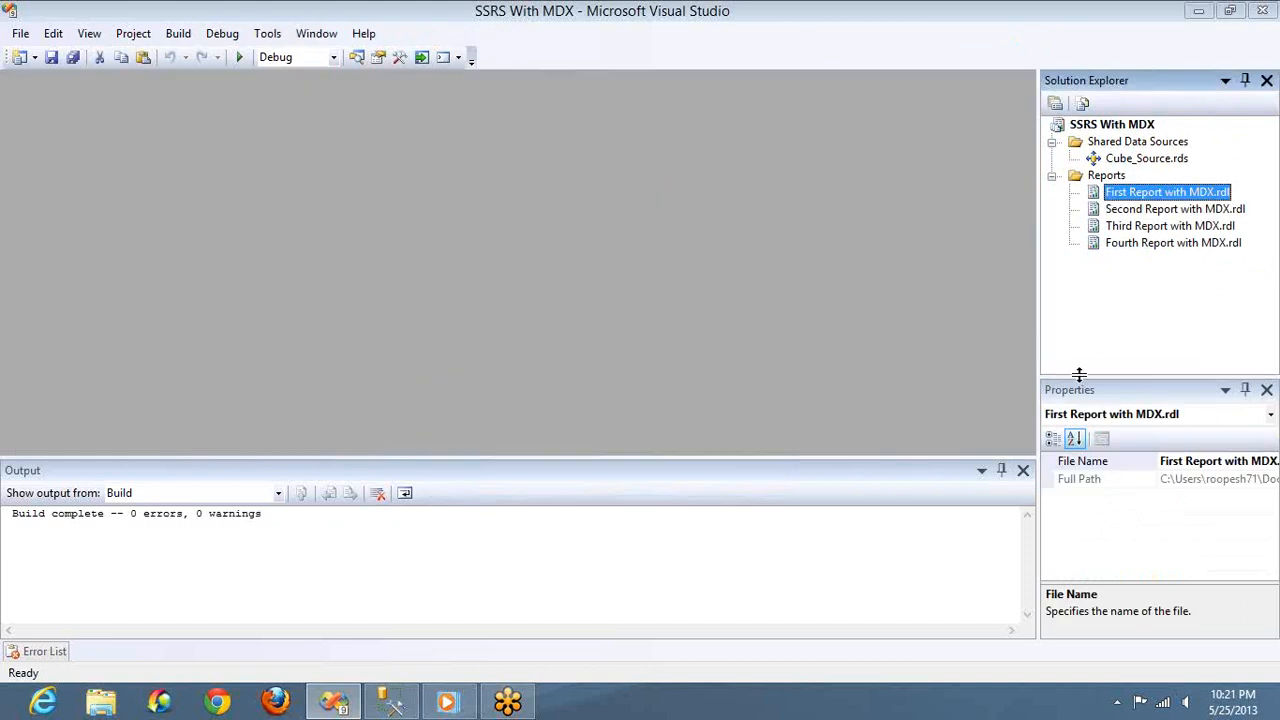
# Open Fourth Report with MDX.rdl to check its design content, and close it
pyautogui.click(1157, 250)
pyautogui.doubleClick(1155, 248)
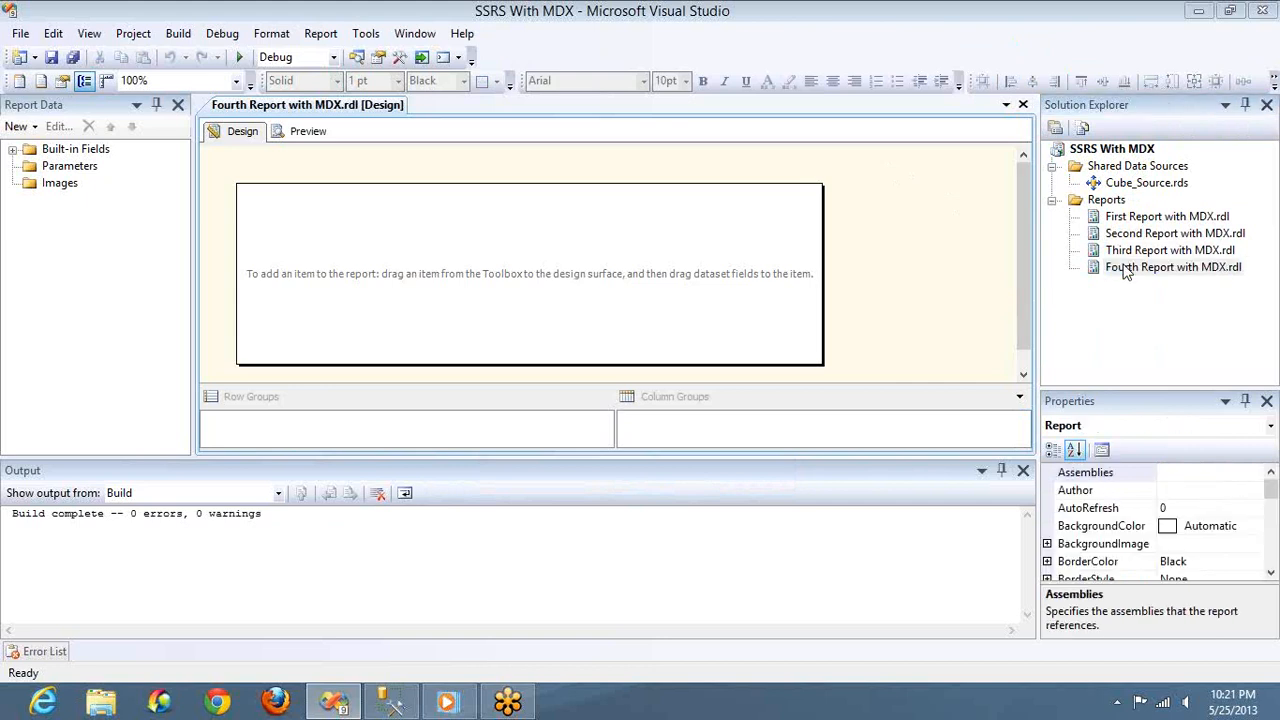
pyautogui.click(1023, 105)
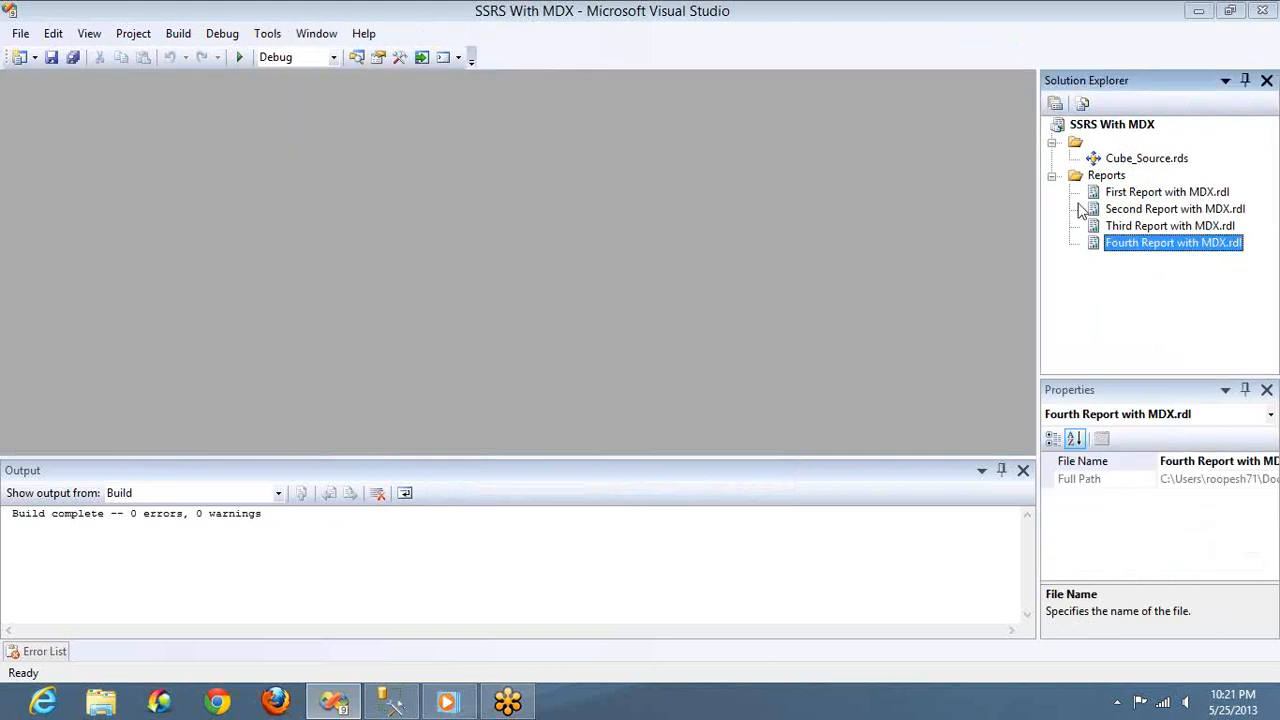
# Paste another copy of Third Report with MDX.rdl and try to rename it as Fourth Report with MDX.rdl
pyautogui.click(1125, 228)
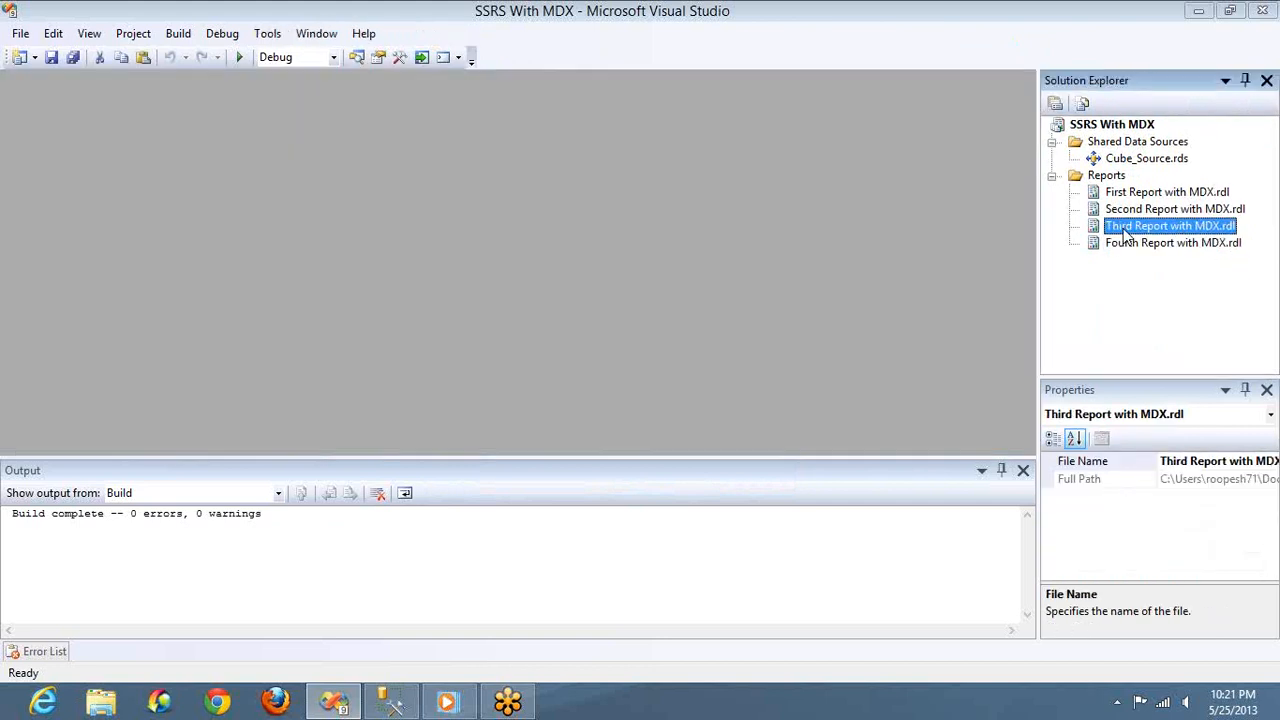
pyautogui.hotkey('ctrl', 'v')
pyautogui.click(1163, 265)
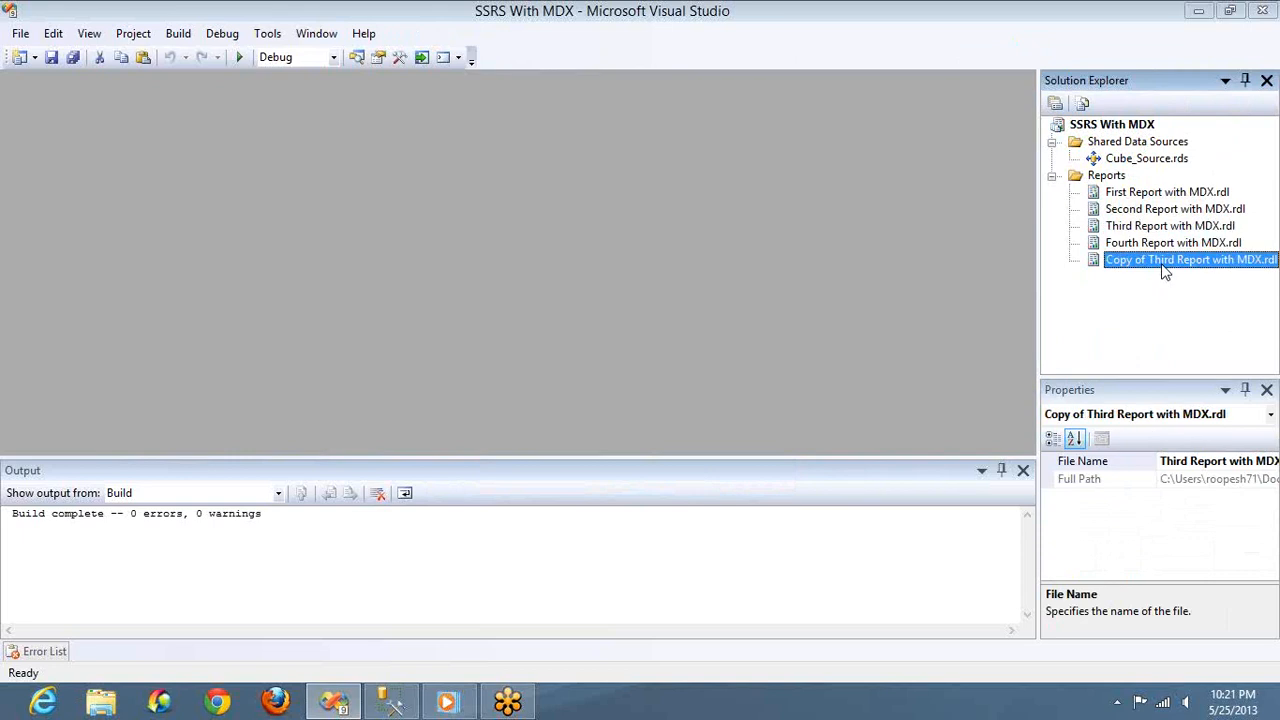
pyautogui.click(1163, 265)
pyautogui.click(1163, 265)
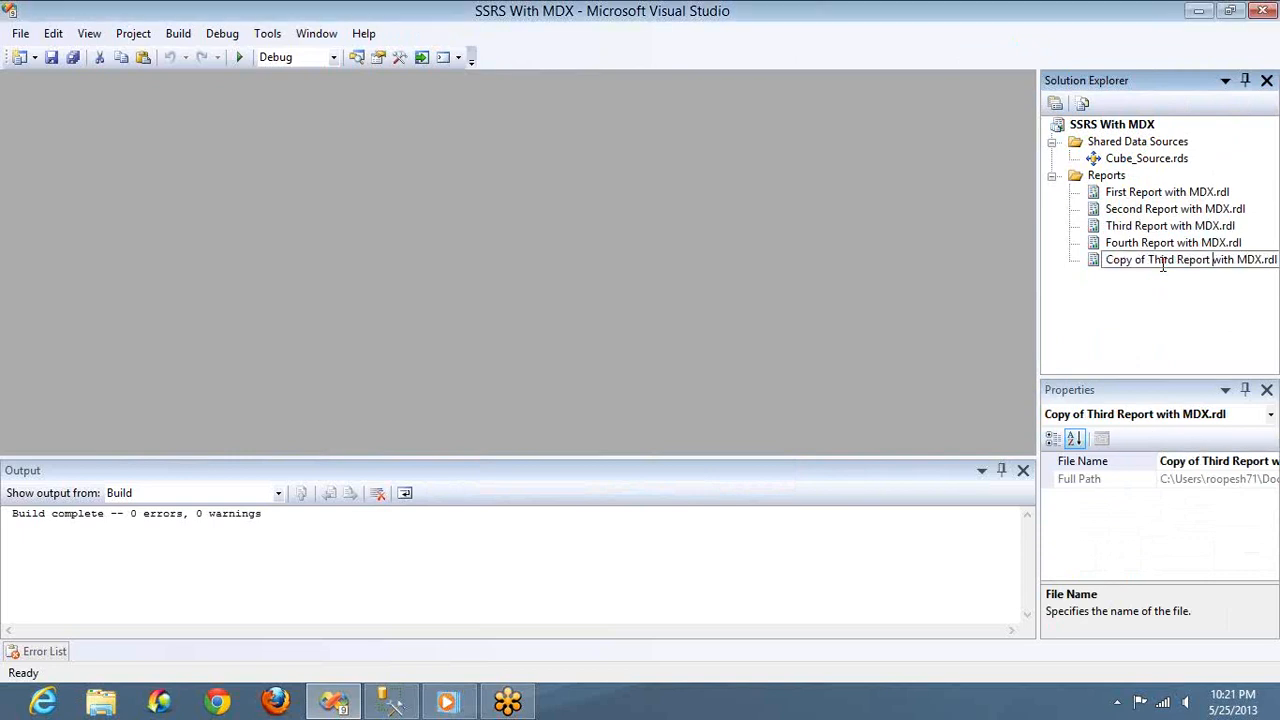
pyautogui.hotkey('shift', 'Home')
pyautogui.write('Fourth')
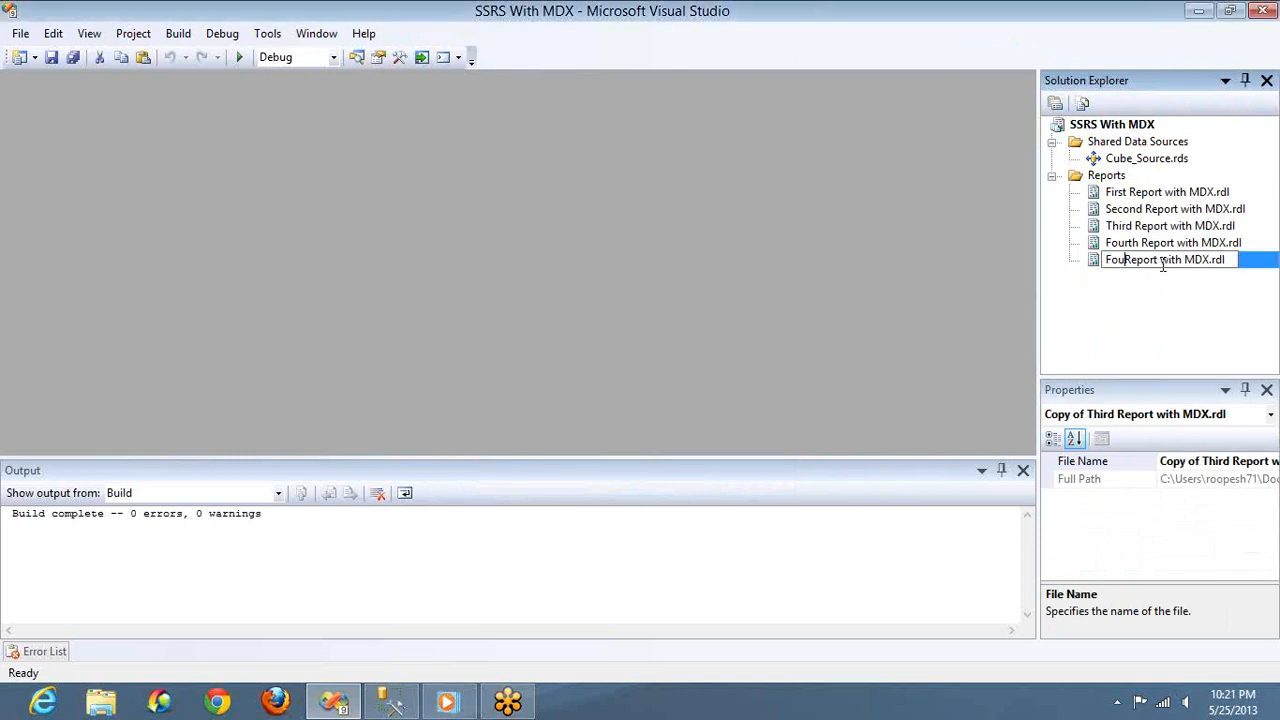
pyautogui.press('Return')
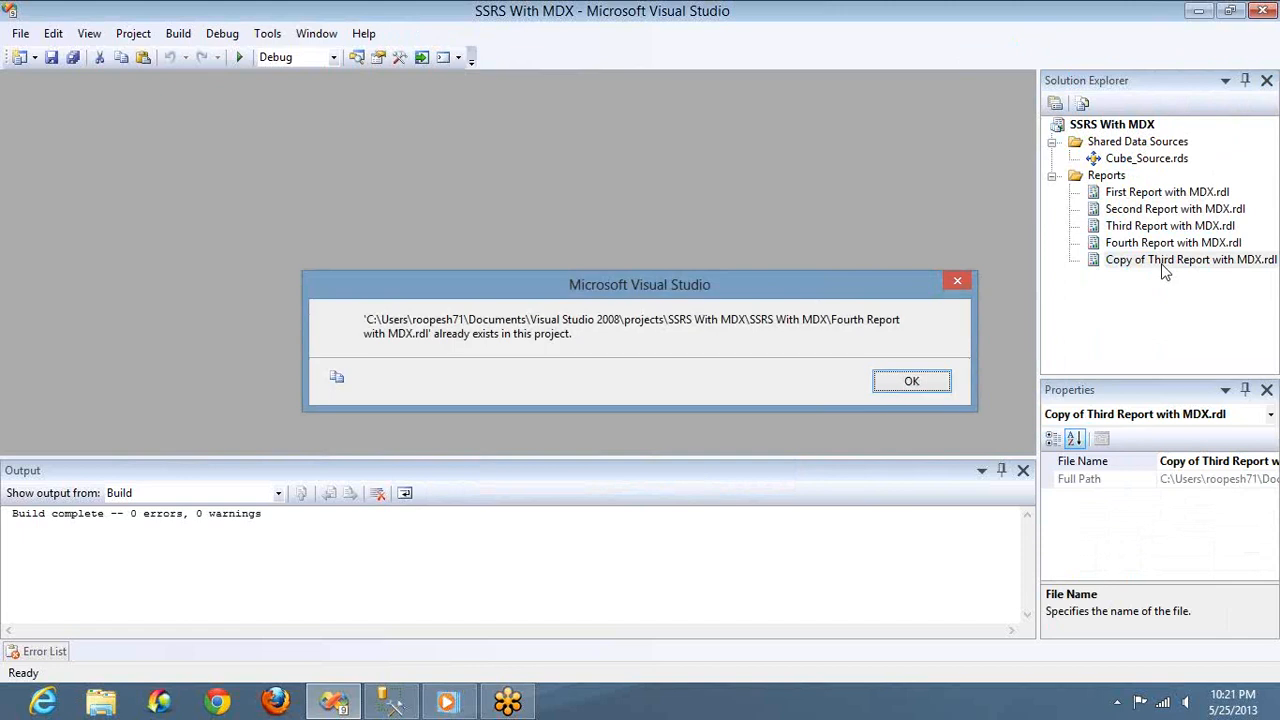
pyautogui.click(897, 386)
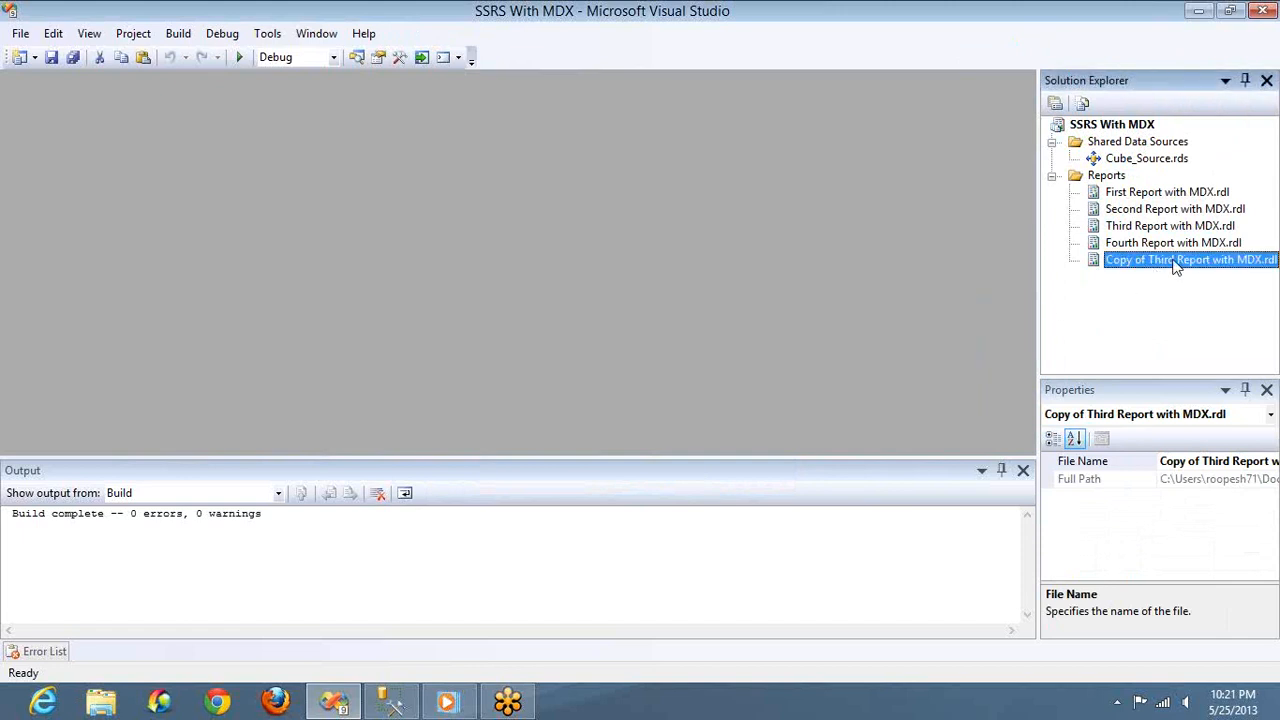
# Open the copied report and Third Report with MDX.rdl to check their designs, and delete the copy
pyautogui.doubleClick(1175, 260)
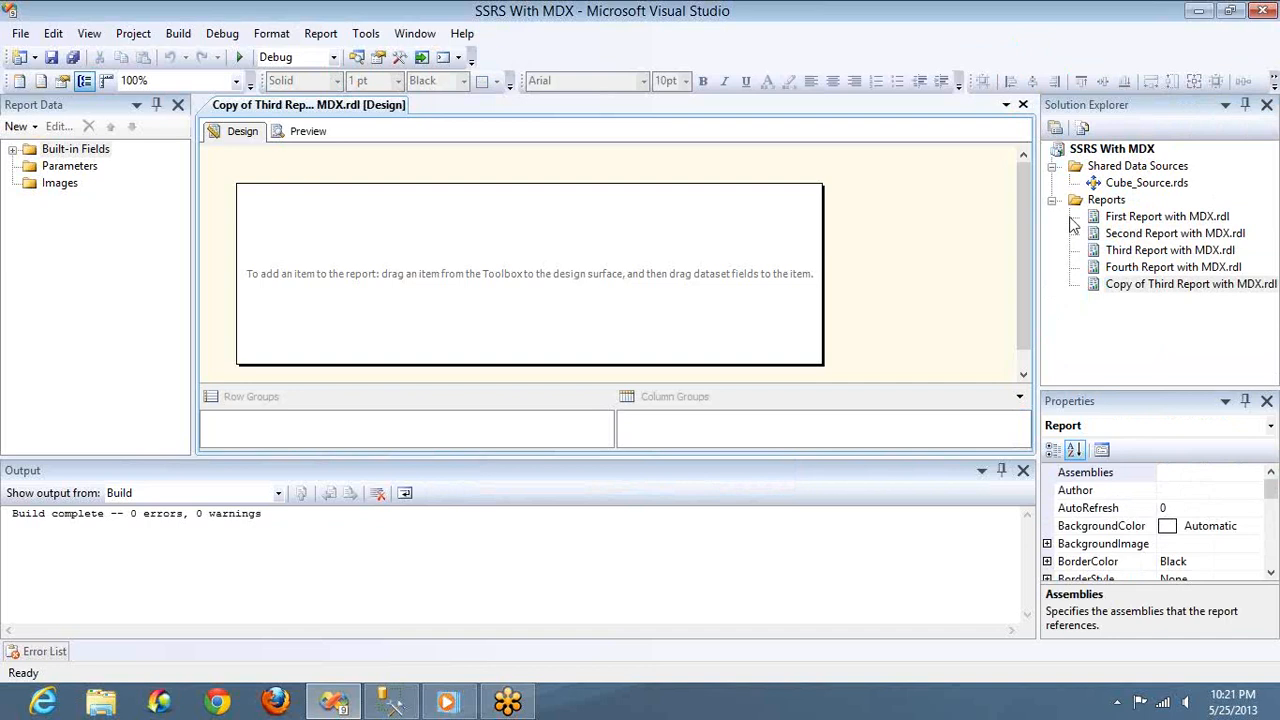
pyautogui.doubleClick(1127, 251)
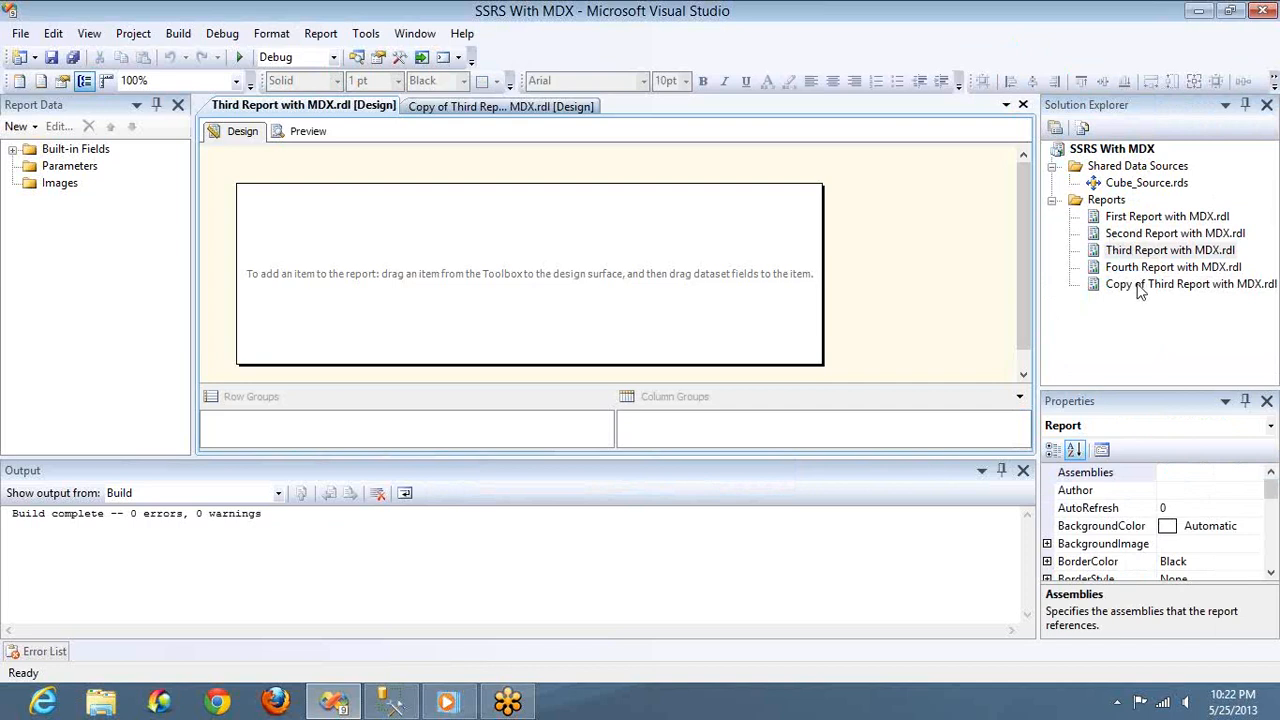
pyautogui.click(1140, 286)
pyautogui.press('F2')
pyautogui.press('Delete')
pyautogui.press('Return')
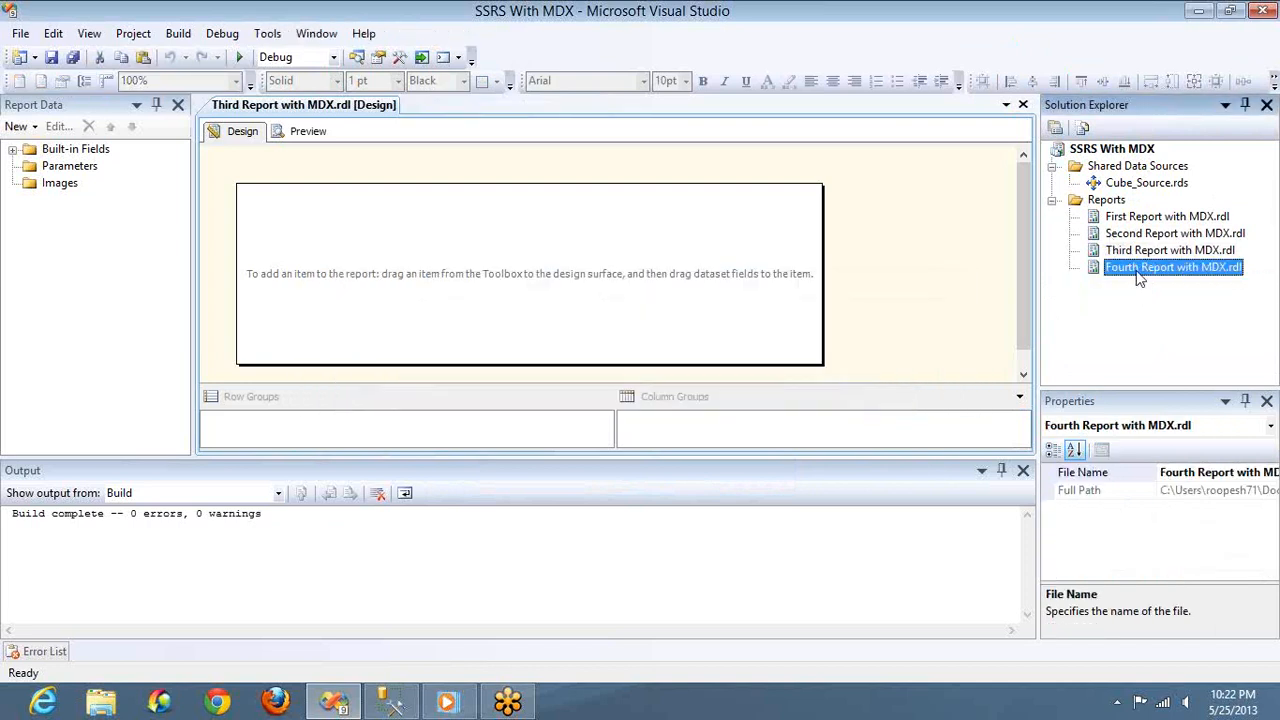
# In Fourth Report with MDX.rdl, add a data source named Sales_Data that uses the shared data source reference Cube_Source
pyautogui.doubleClick(1137, 268)
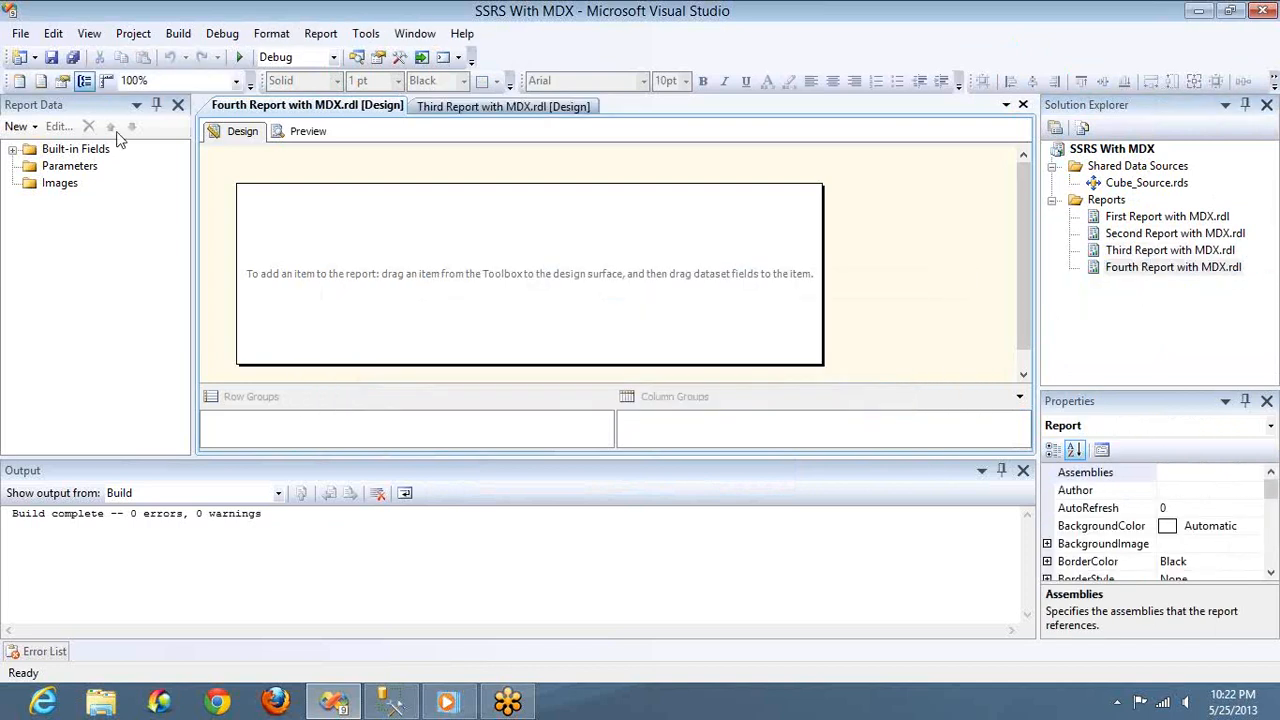
pyautogui.click(35, 127)
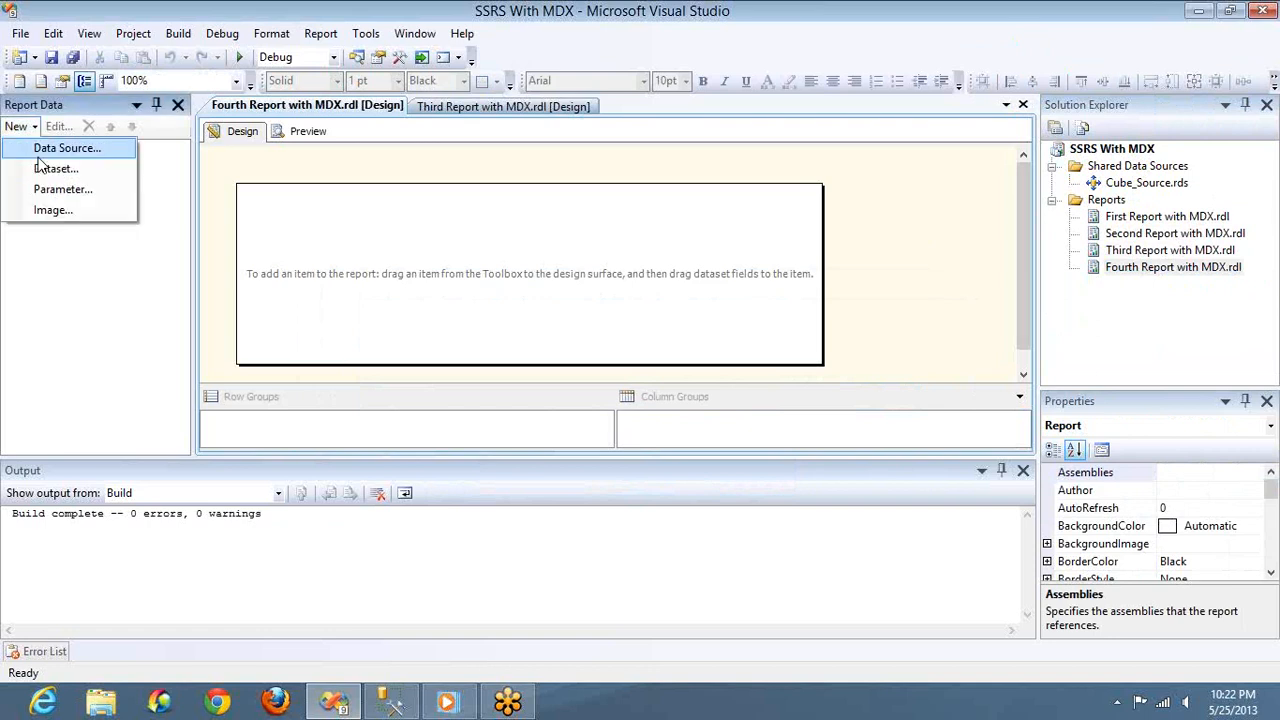
pyautogui.click(40, 152)
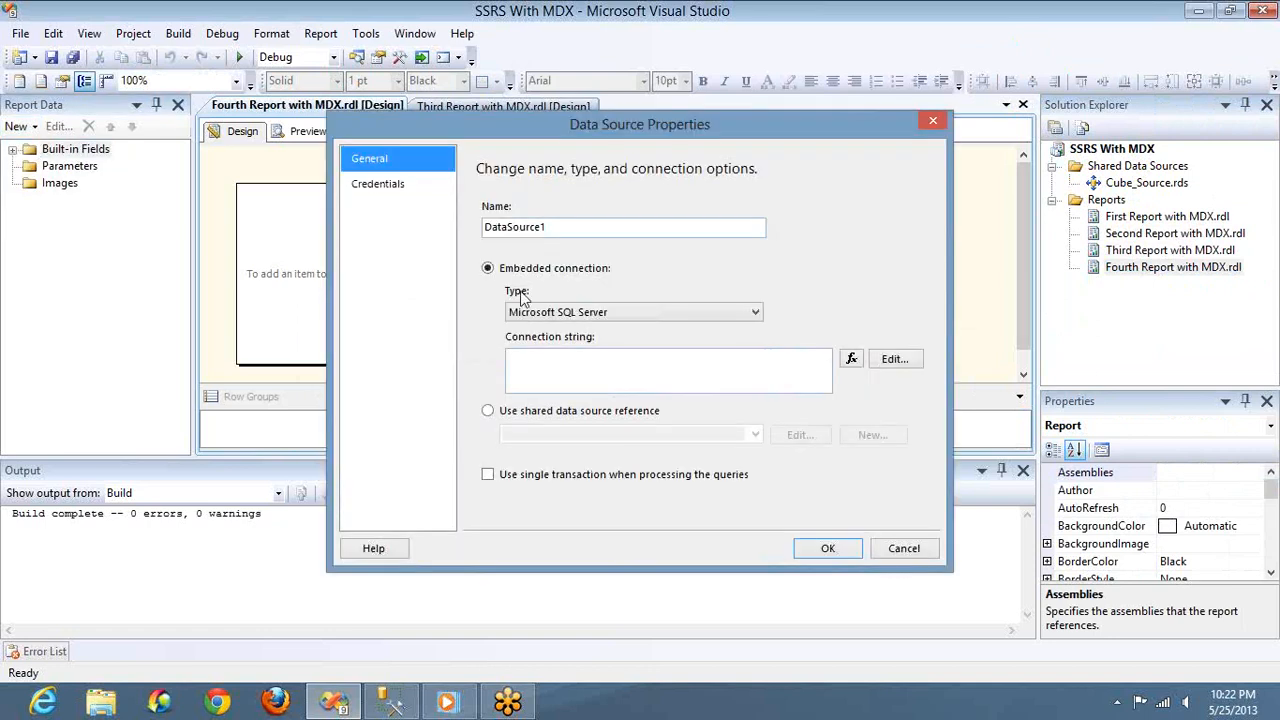
pyautogui.click(488, 411)
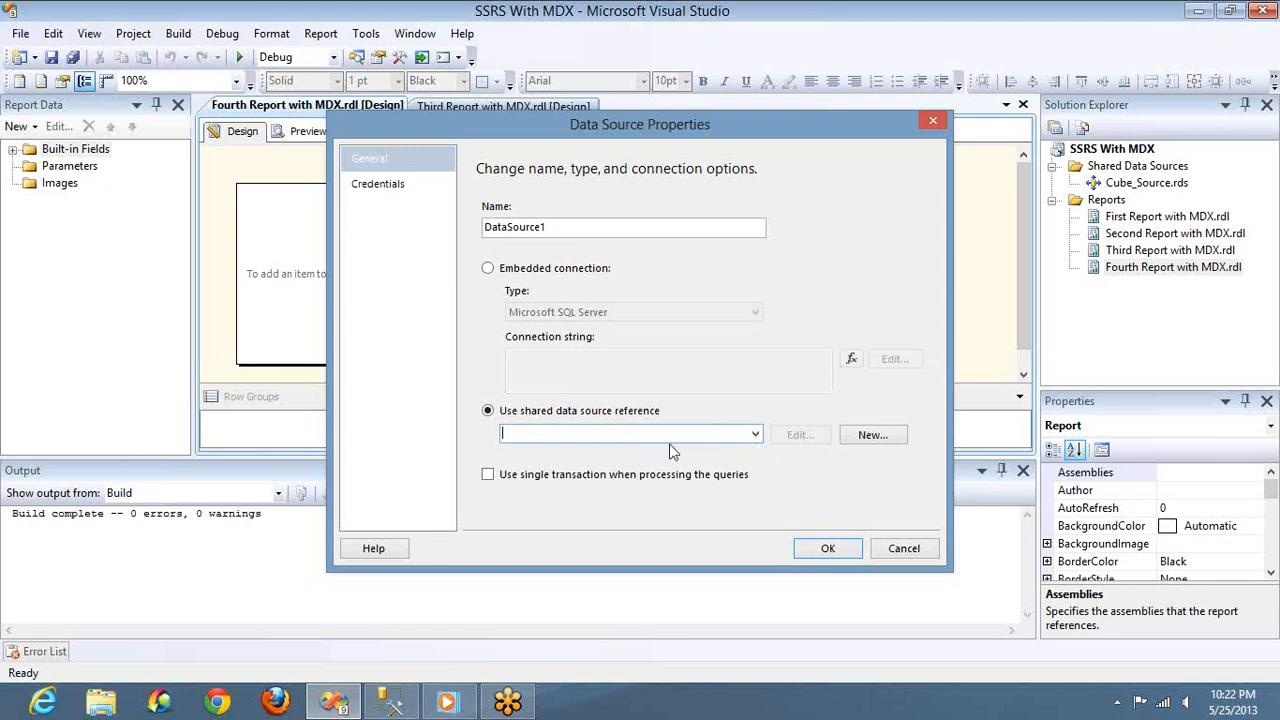
pyautogui.click(755, 435)
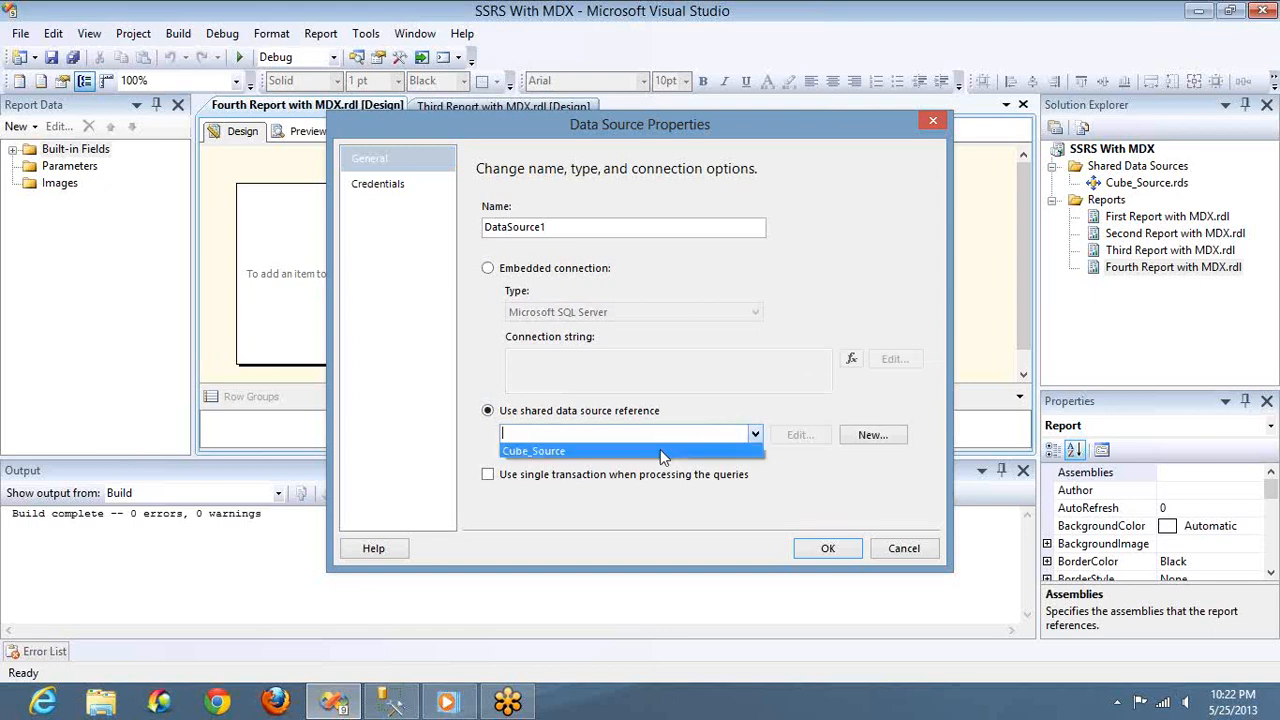
pyautogui.click(663, 451)
pyautogui.click(629, 230)
pyautogui.doubleClick(629, 230)
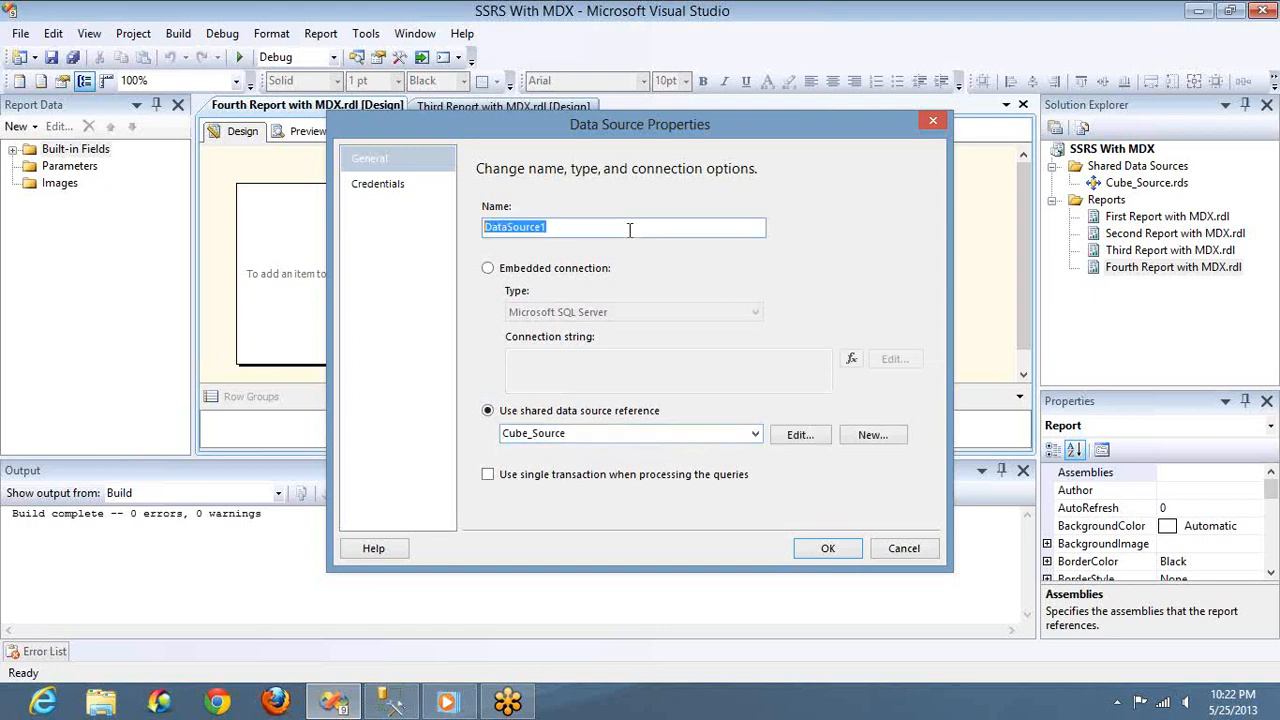
pyautogui.write('Sales_Data')
pyautogui.click(827, 550)
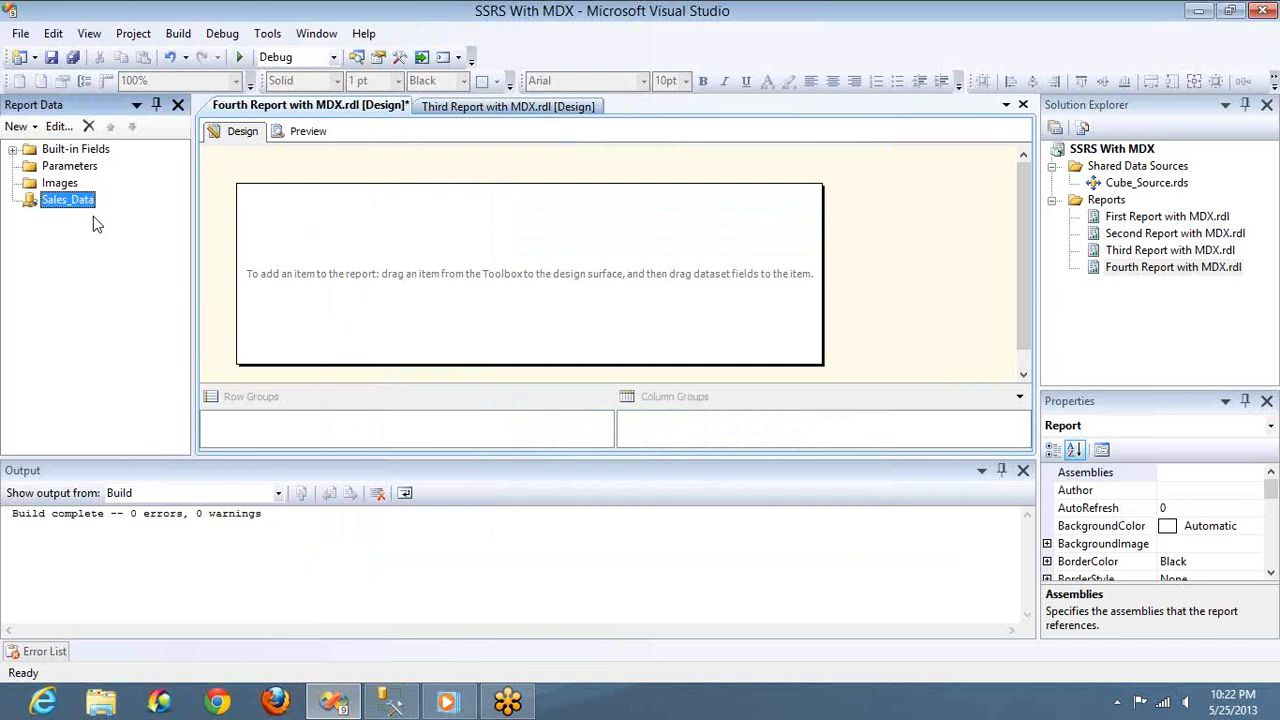
# Start a new dataset on the Sales_Data source and name it Sales_DS
pyautogui.click(30, 128)
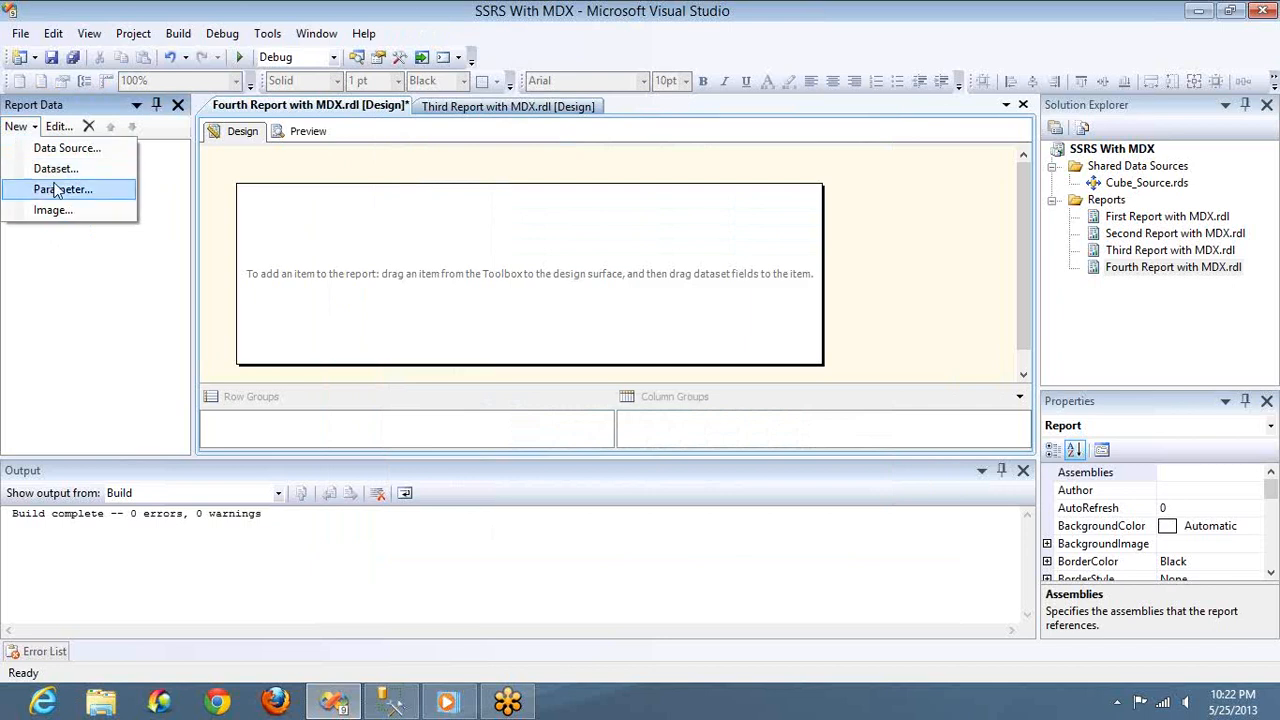
pyautogui.click(58, 172)
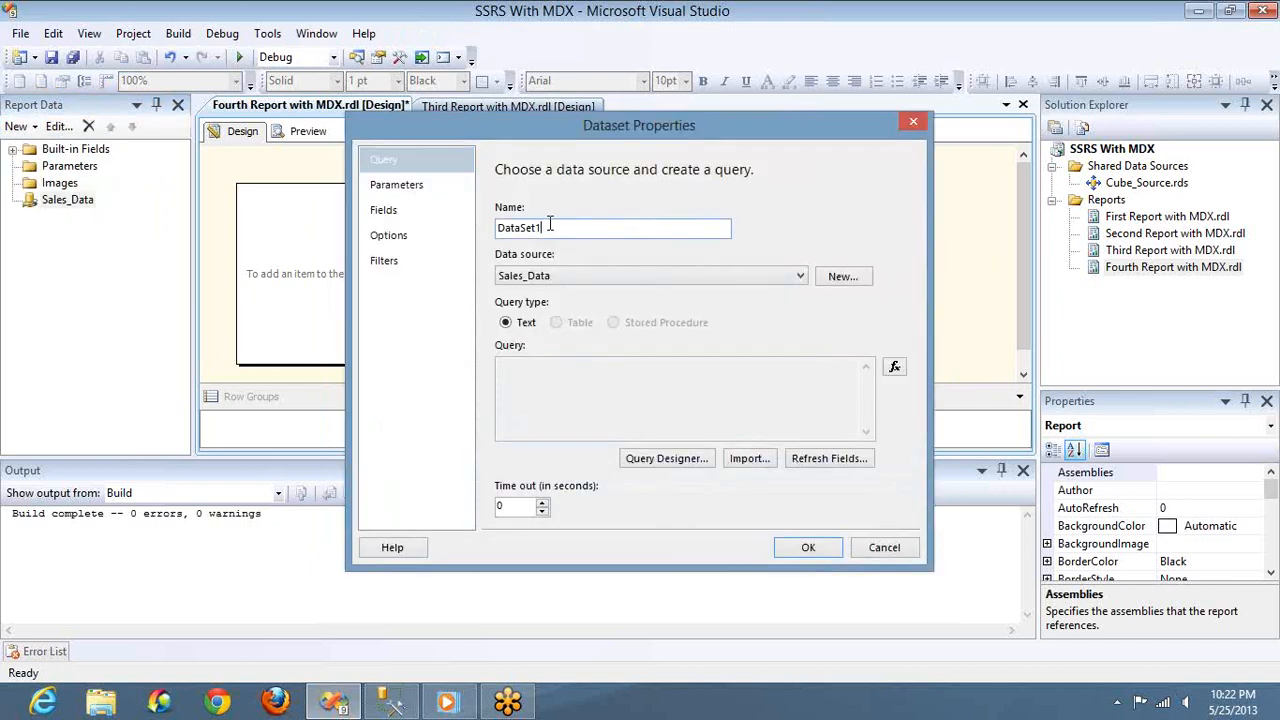
pyautogui.doubleClick(549, 227)
pyautogui.write('Sales_DS')
# Switch to SQL Server Management Studio and copy the MDX Select statement, leaving out the "with member test" definition
pyautogui.hotkey('alt', 'Tab')
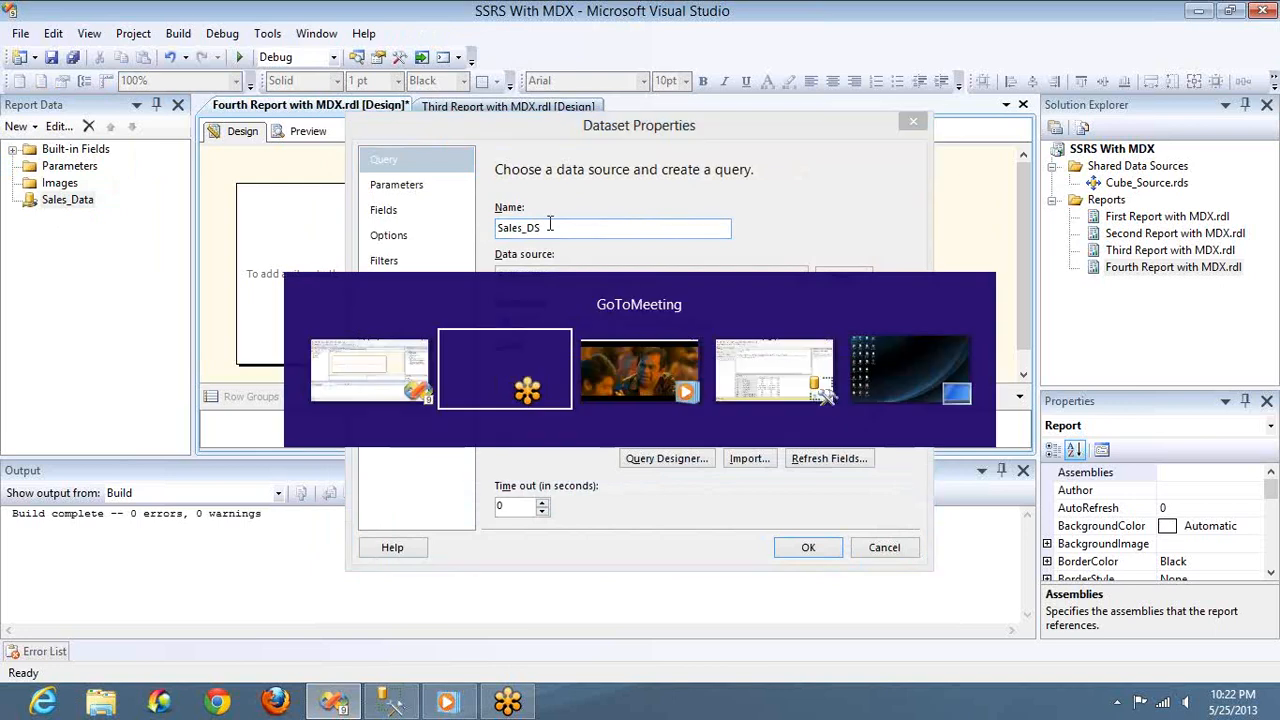
pyautogui.hotkey('alt', 'Tab')
pyautogui.hotkey('alt', 'Tab')
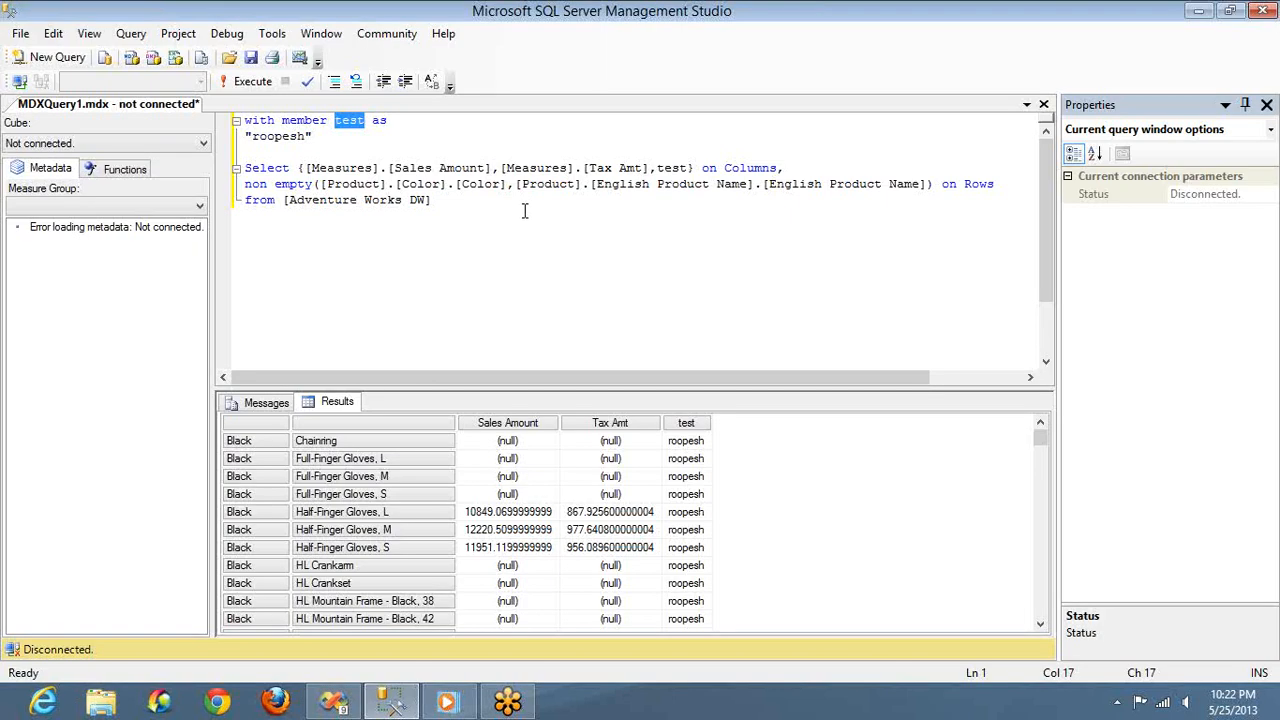
pyautogui.click(524, 211)
pyautogui.hotkey('shift', 'Home')
pyautogui.hotkey('shift', 'Up')
pyautogui.hotkey('shift', 'Up')
pyautogui.hotkey('ctrl', 'c')
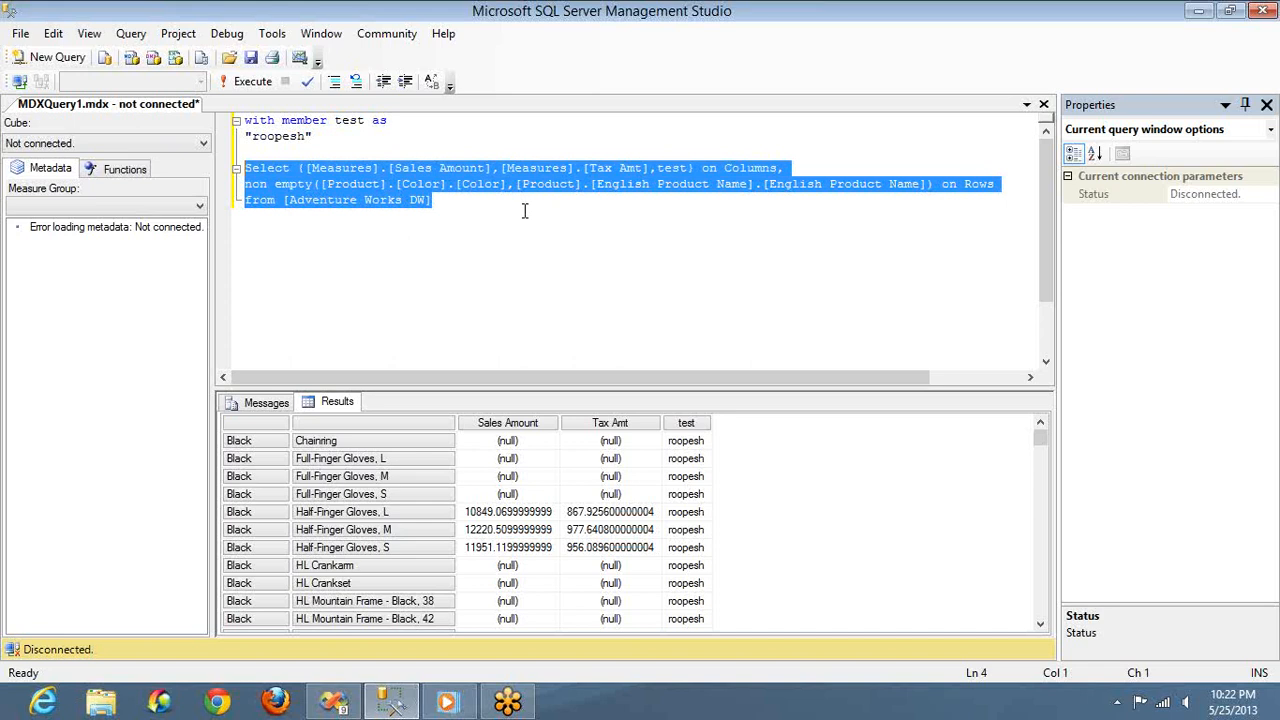
# Back in Visual Studio, replace the Sales_DS default query with the copied MDX in the Query Designer's text mode and run it
pyautogui.hotkey('alt', 'Tab')
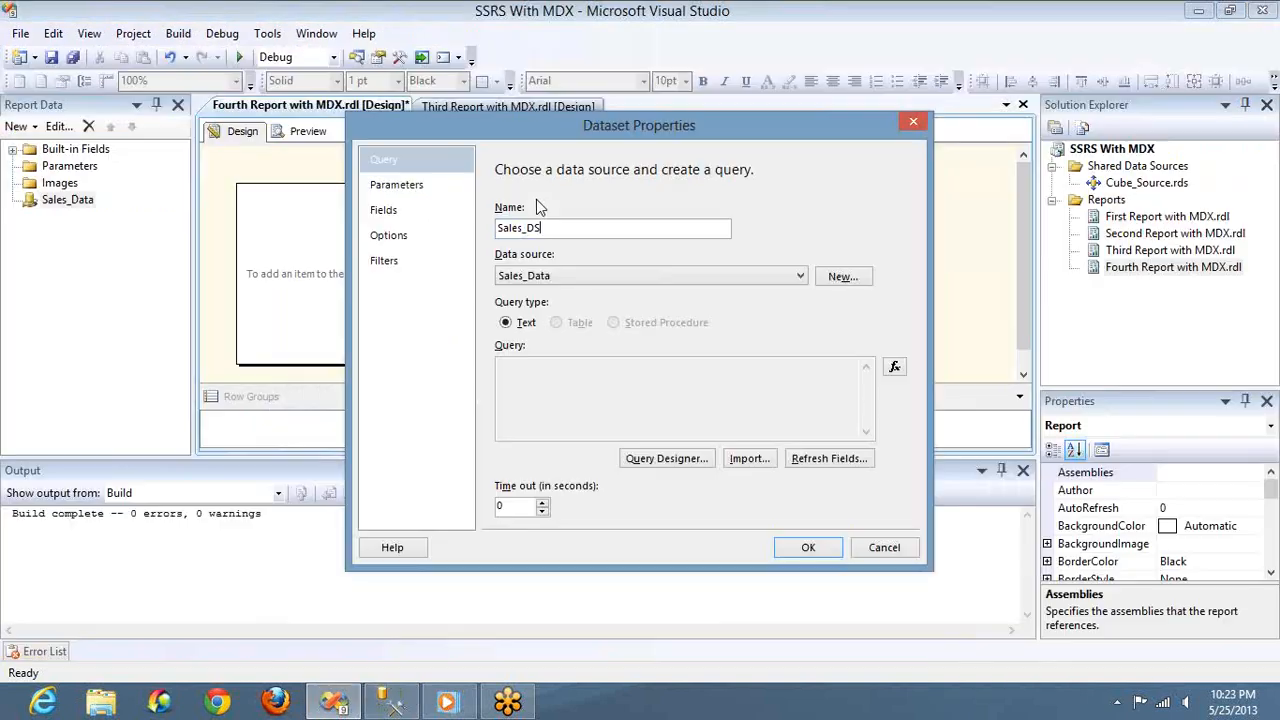
pyautogui.click(617, 390)
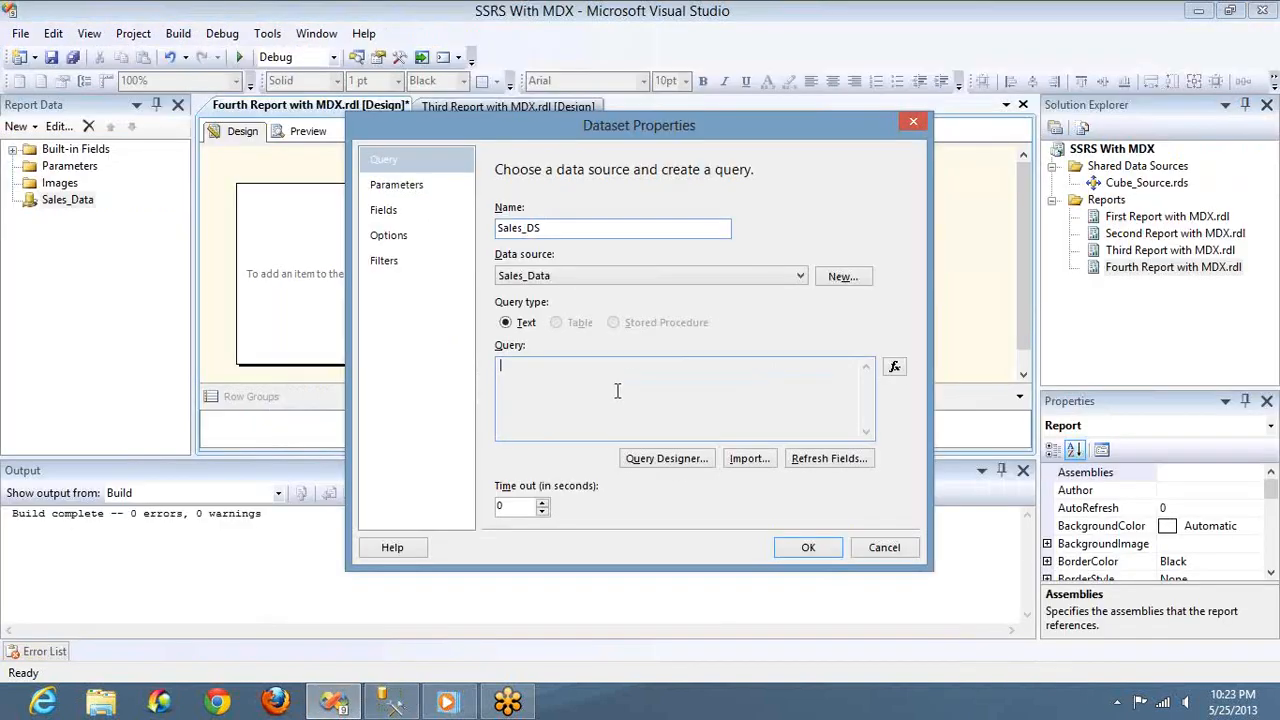
pyautogui.click(666, 458)
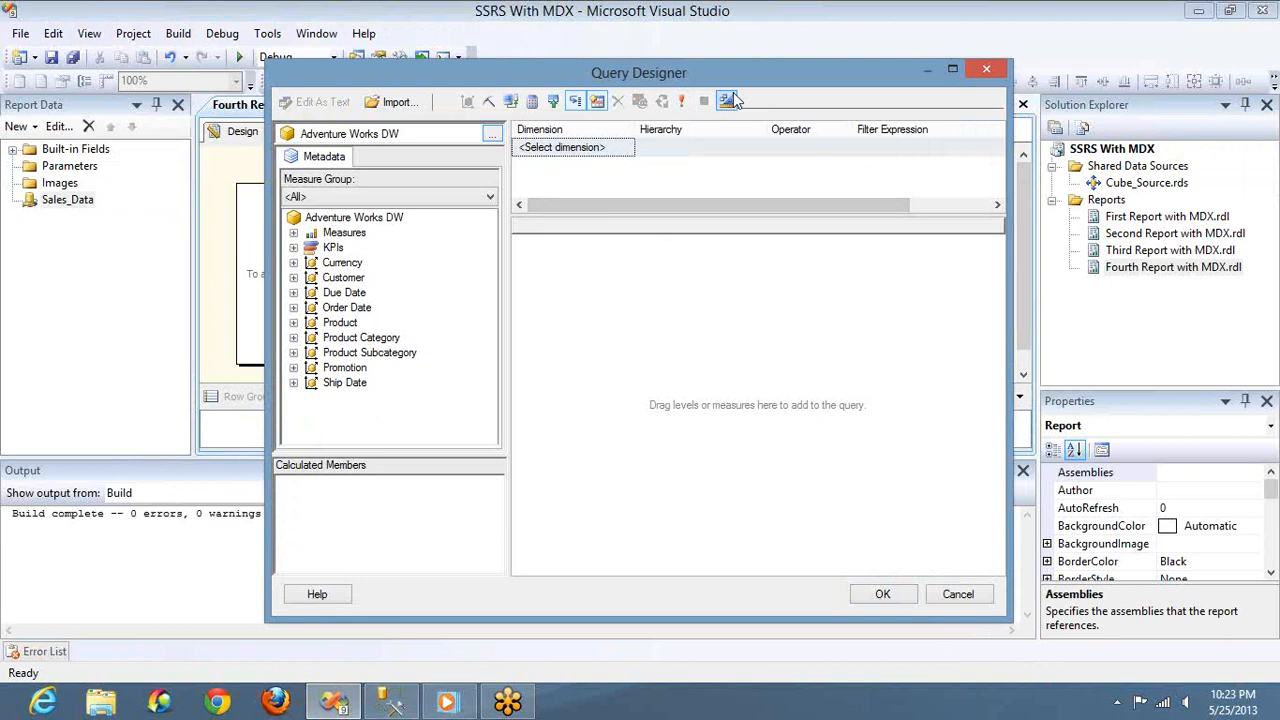
pyautogui.click(724, 103)
pyautogui.click(693, 183)
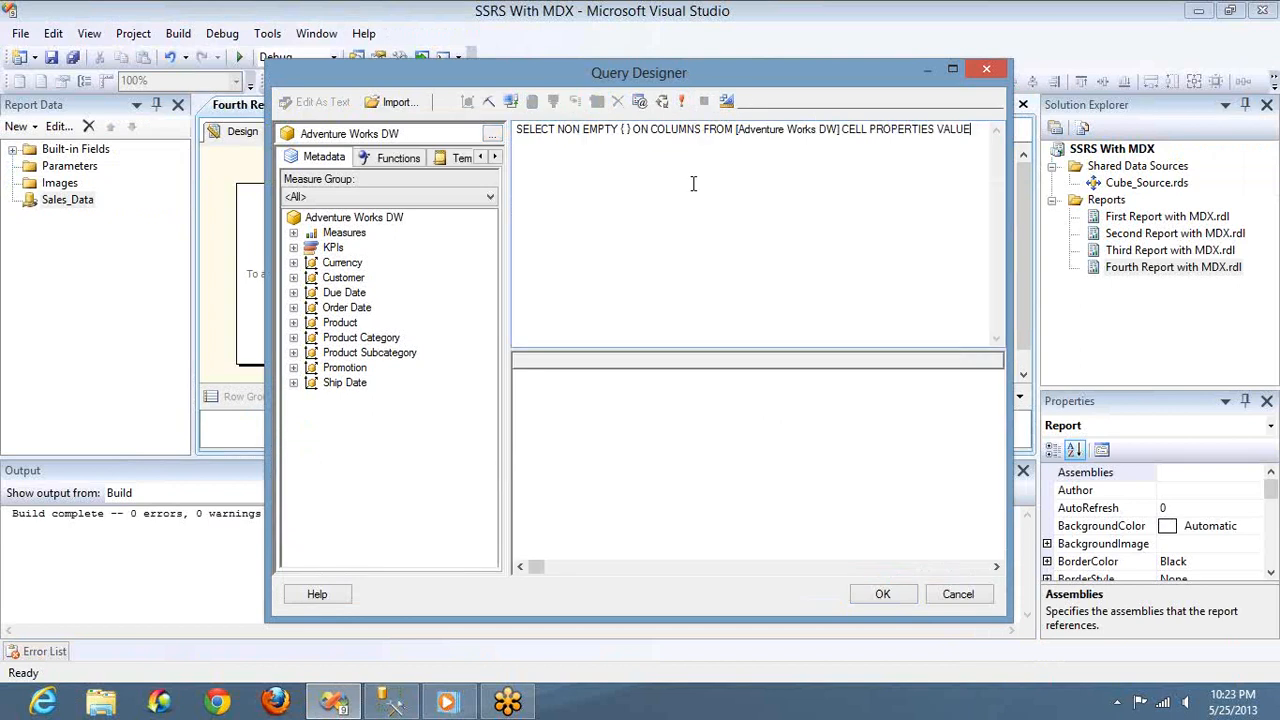
pyautogui.hotkey('ctrl', 'a')
pyautogui.hotkey('ctrl', 'v')
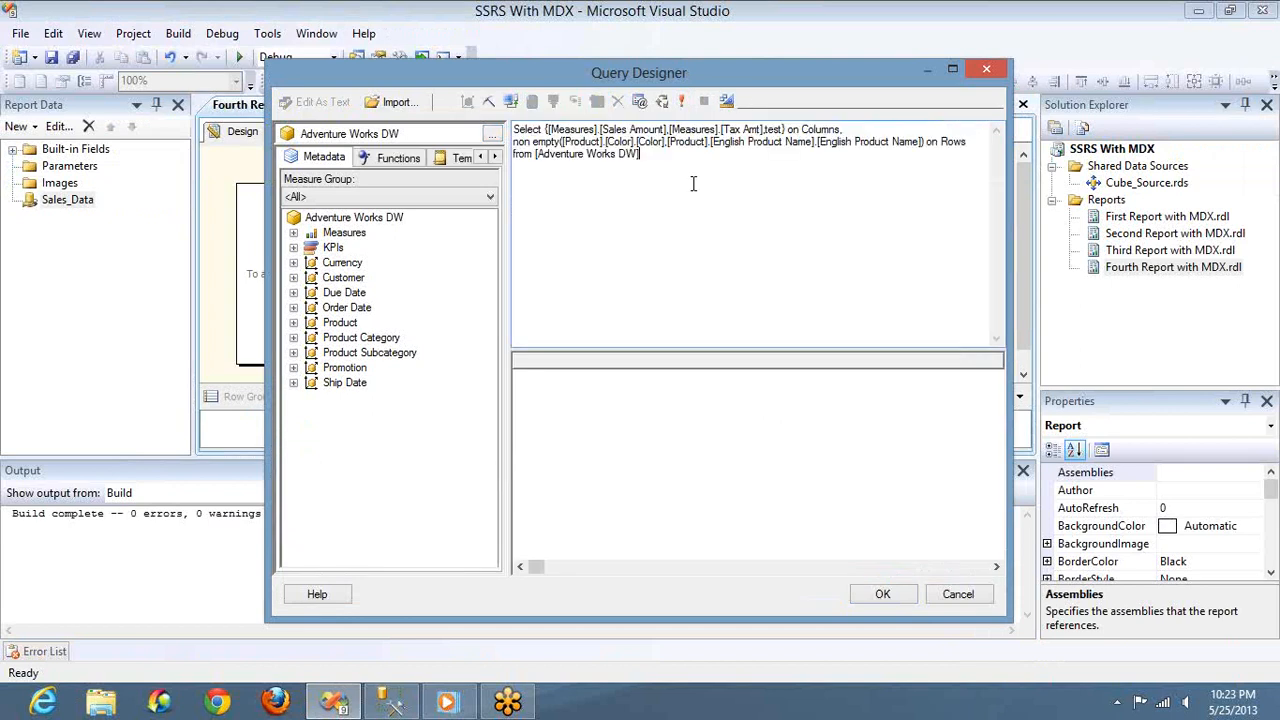
pyautogui.click(684, 101)
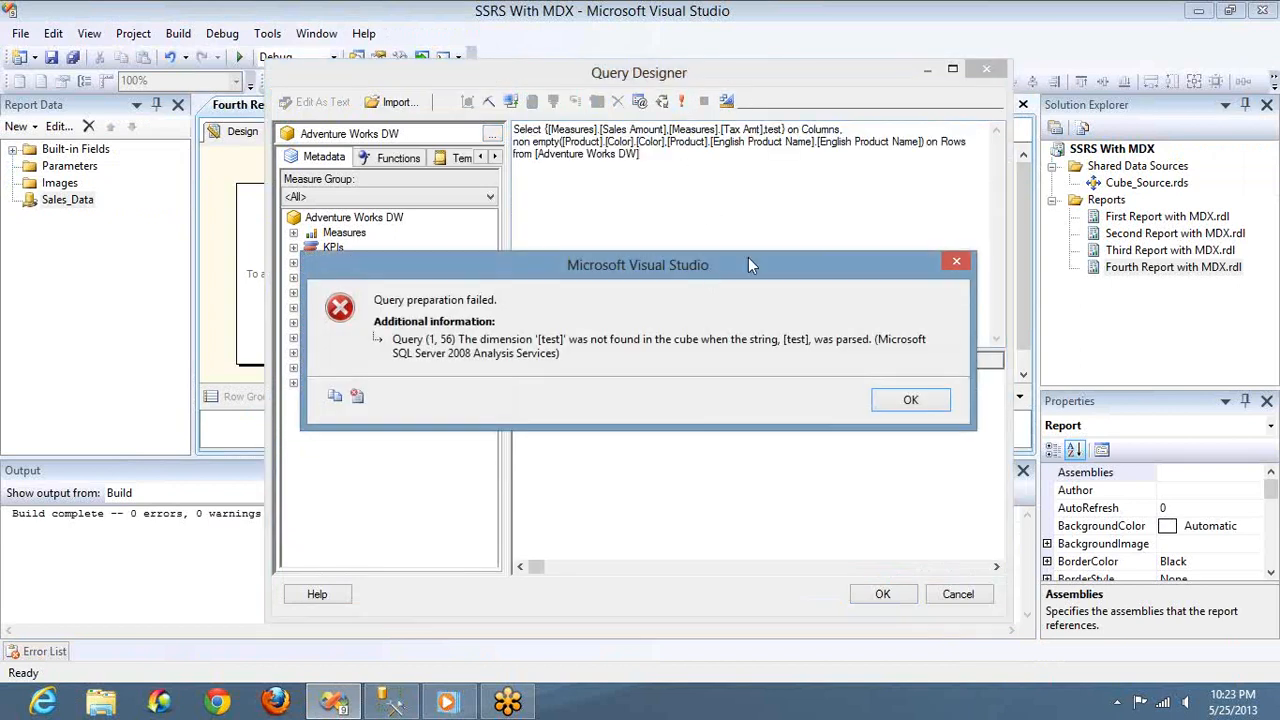
pyautogui.click(906, 398)
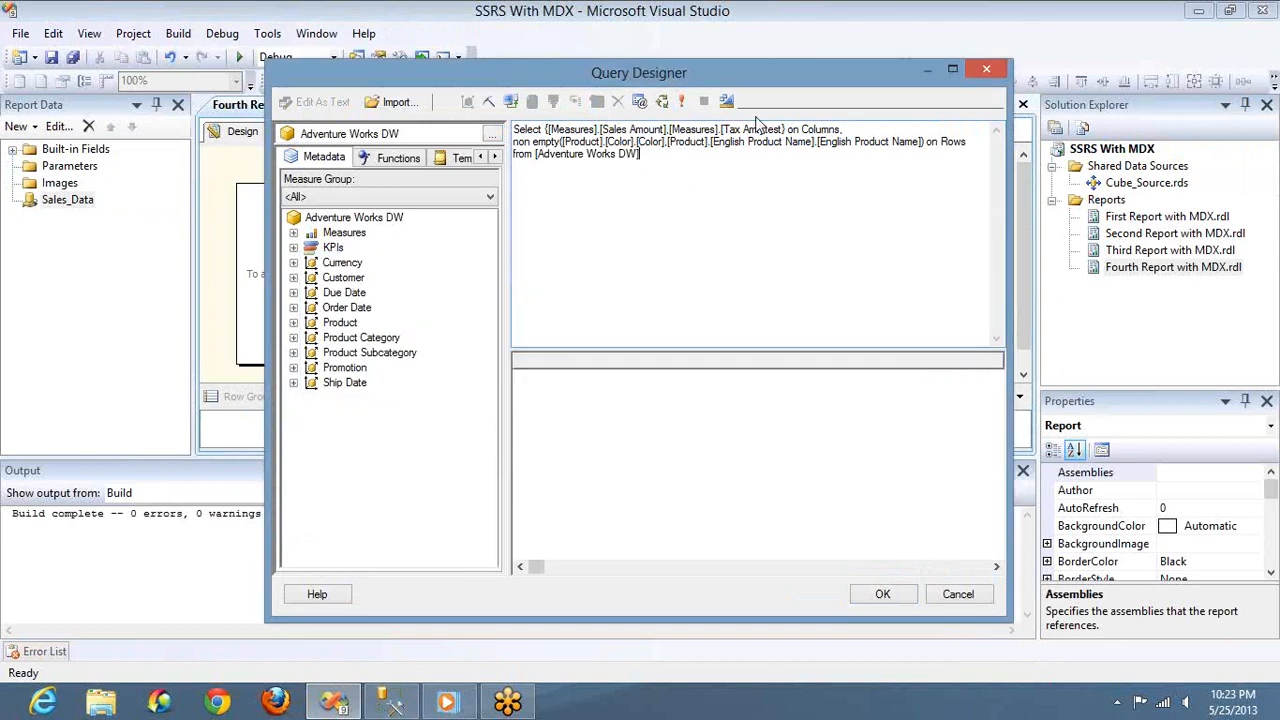
# Remove the test member from the query's column set, rerun the query, and accept it for the Sales_DS dataset
pyautogui.click(783, 129)
pyautogui.press('BackSpace')
pyautogui.press('BackSpace')
pyautogui.press('BackSpace')
pyautogui.press('BackSpace')
pyautogui.press('BackSpace')
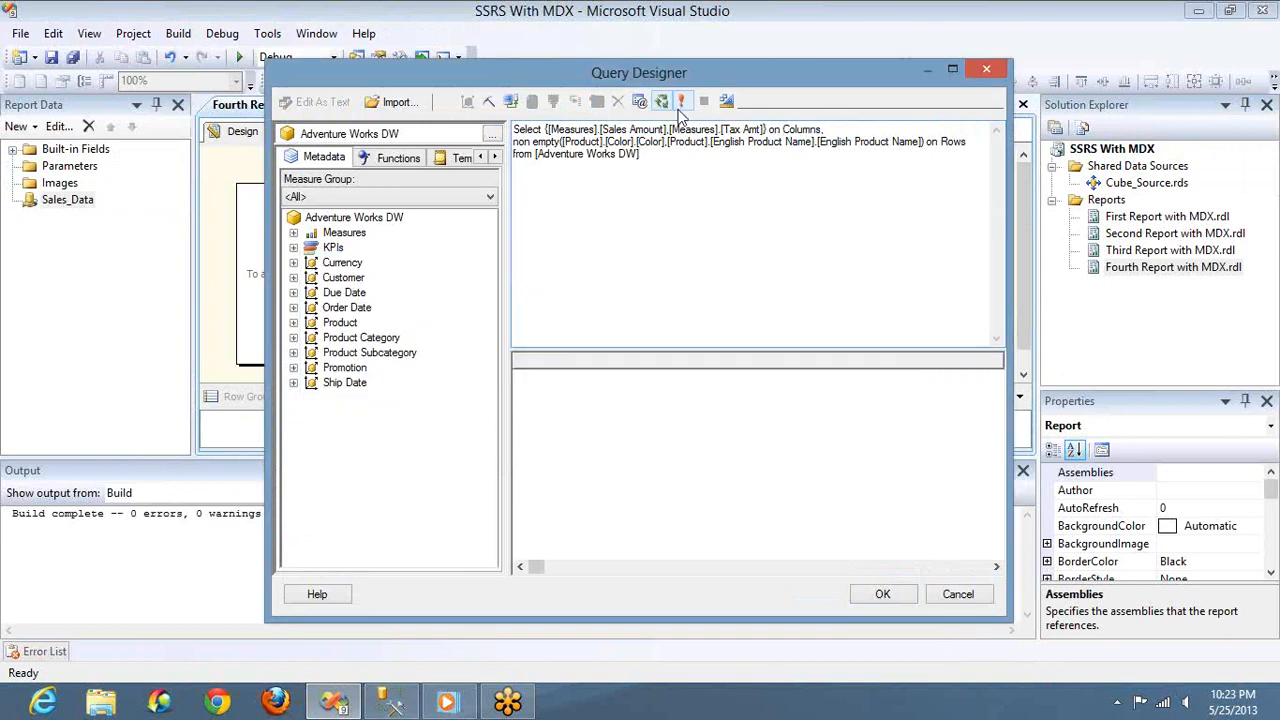
pyautogui.click(681, 102)
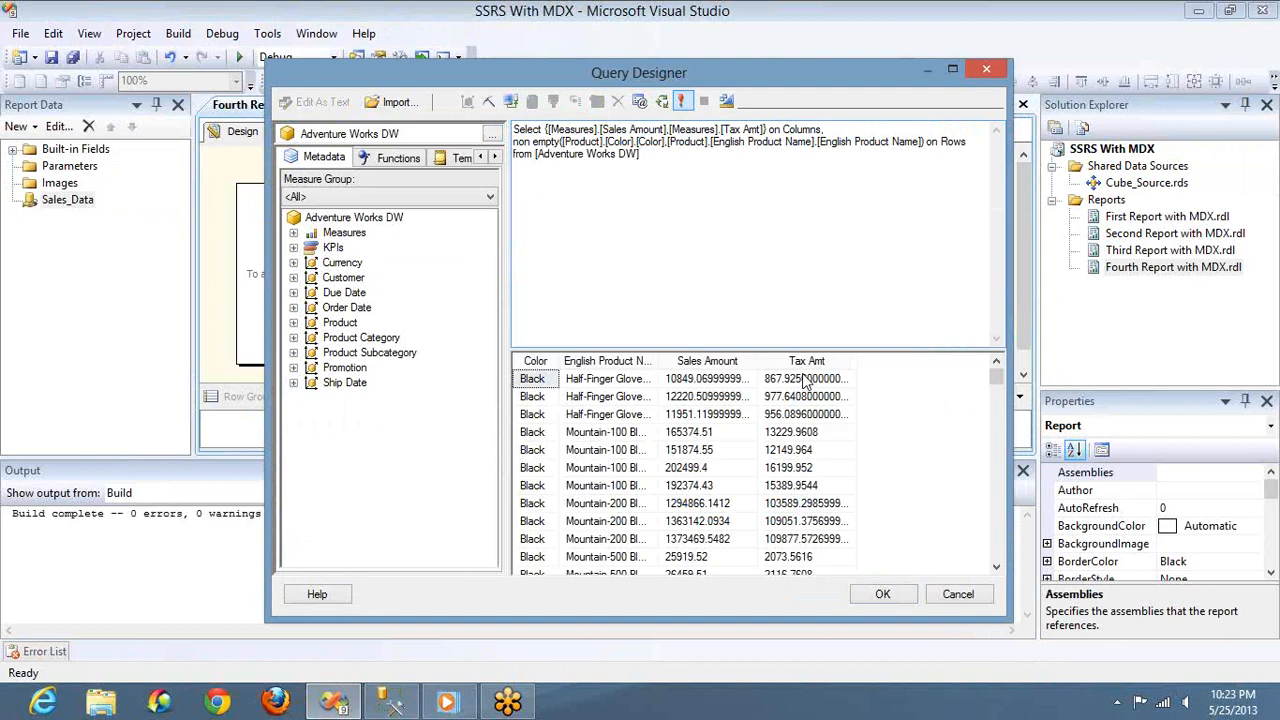
pyautogui.click(882, 594)
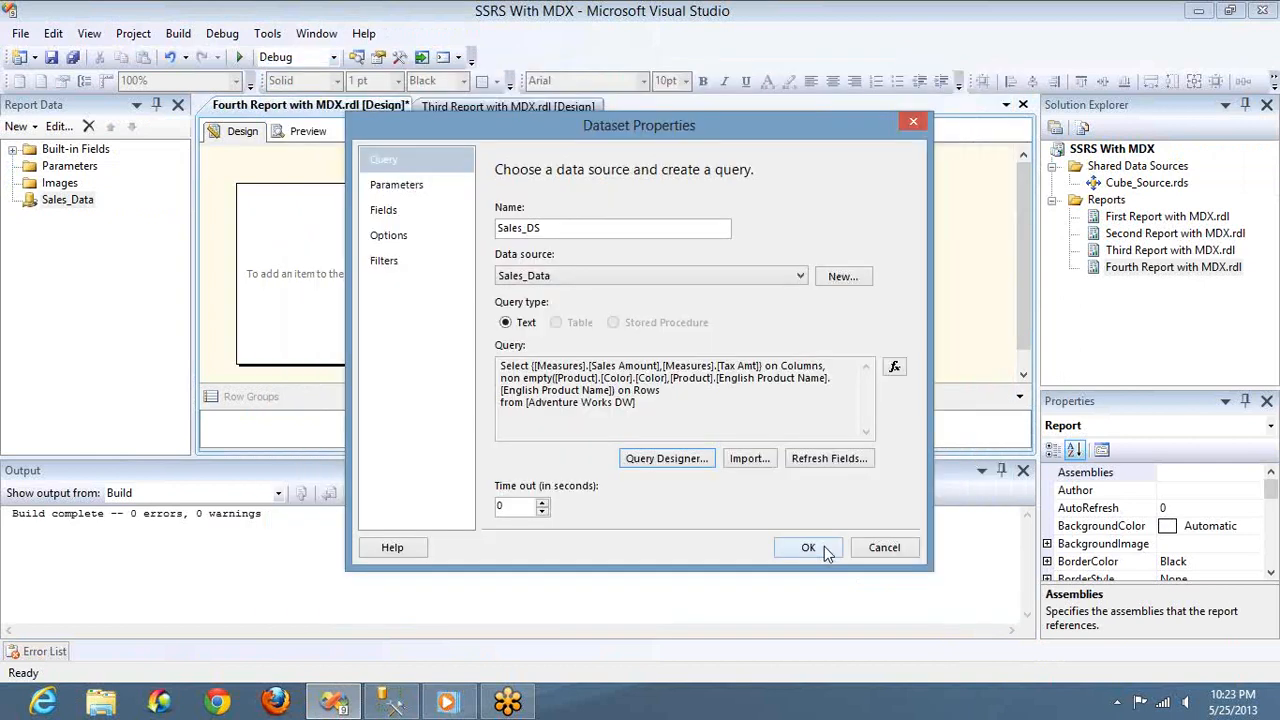
pyautogui.click(810, 548)
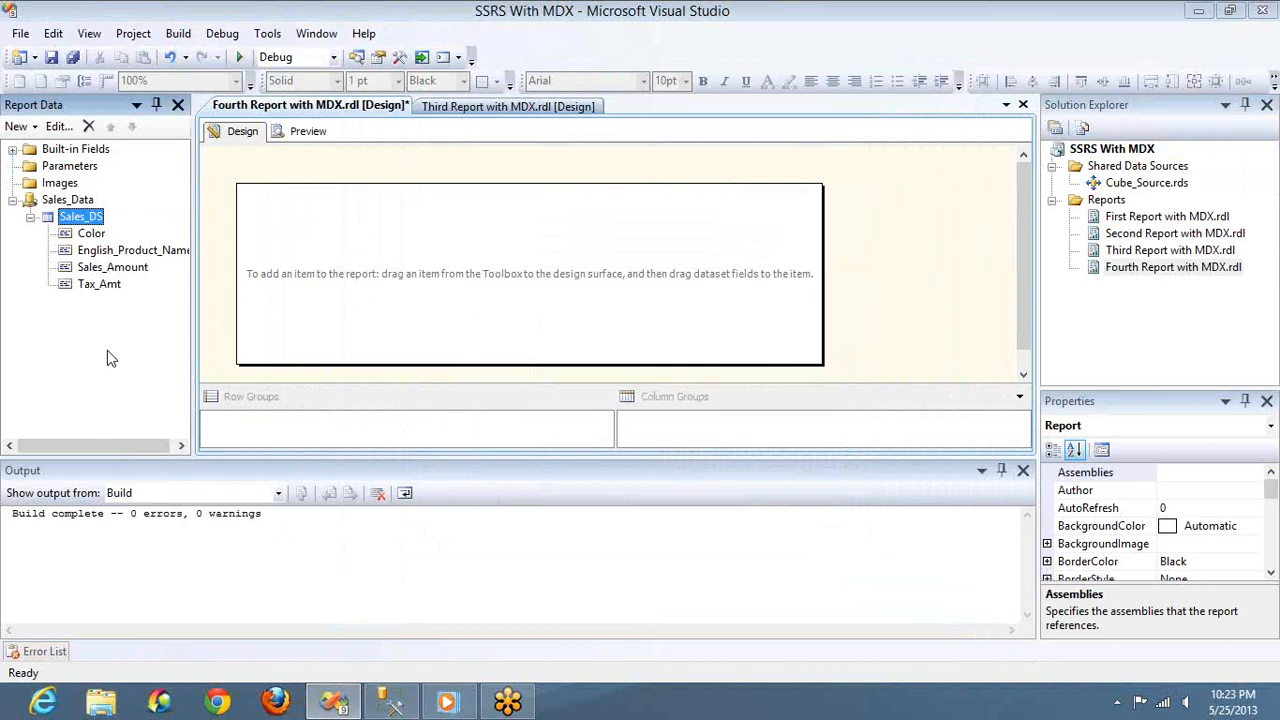
# Place a matrix near the upper-left corner of the report body with Color and English_Product_Name as row groups
pyautogui.hotkey('ctrl', 'alt', 'x')
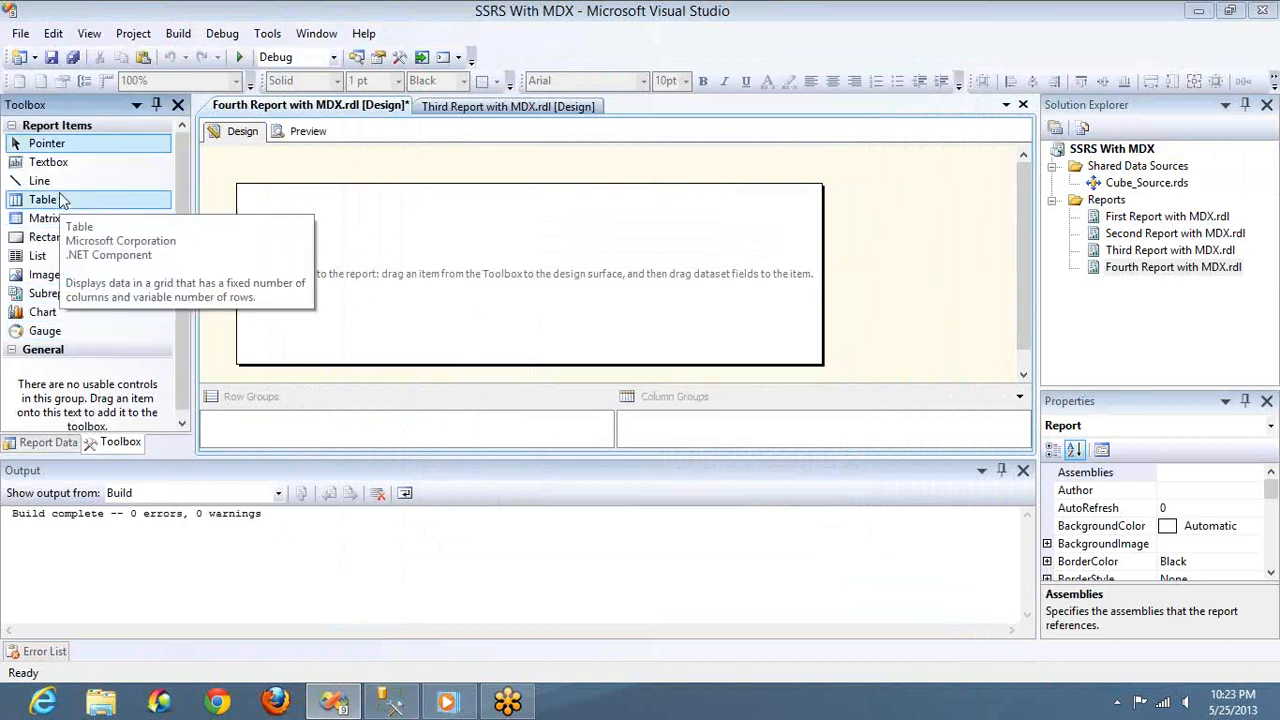
pyautogui.moveTo(66, 218); pyautogui.dragTo(257, 208)
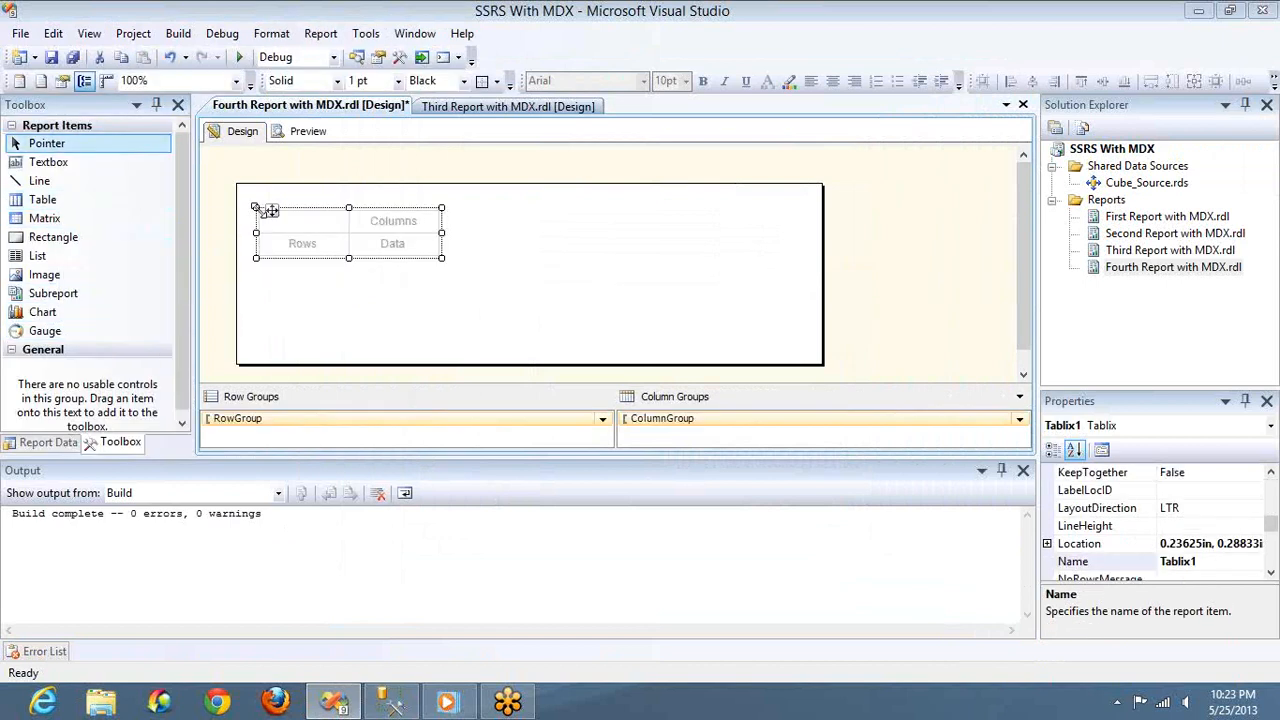
pyautogui.click(341, 244)
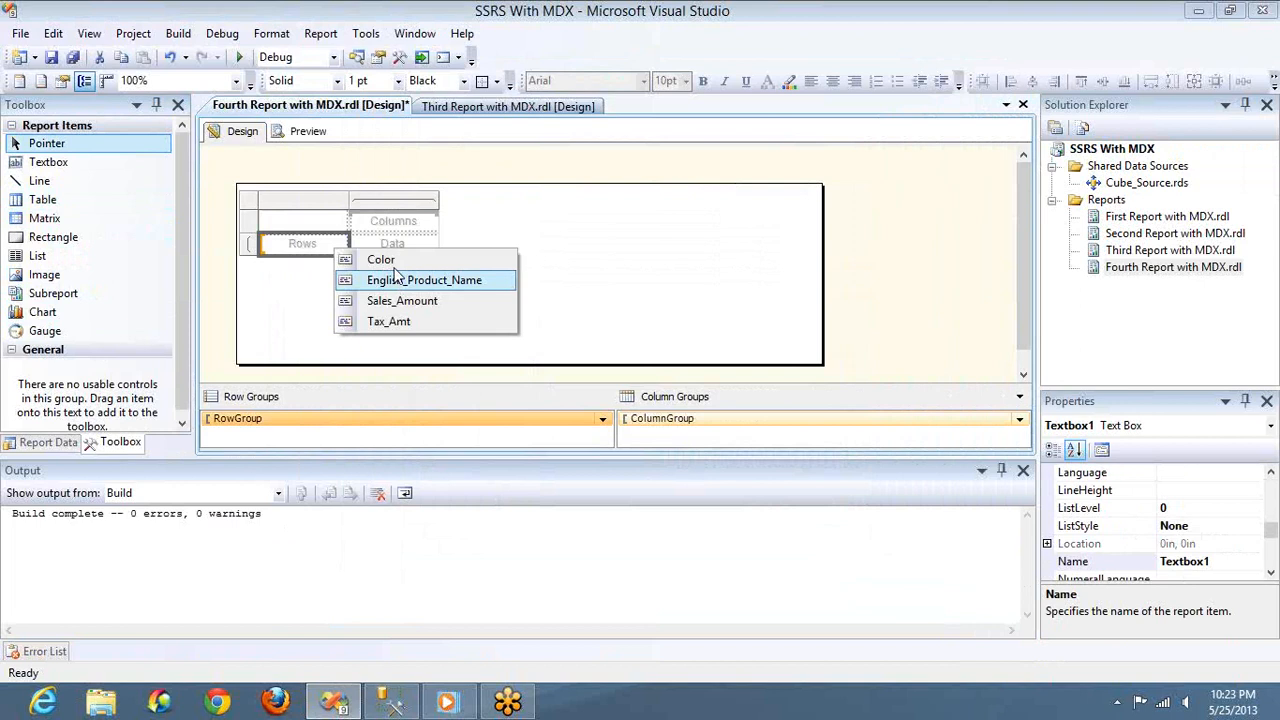
pyautogui.click(394, 266)
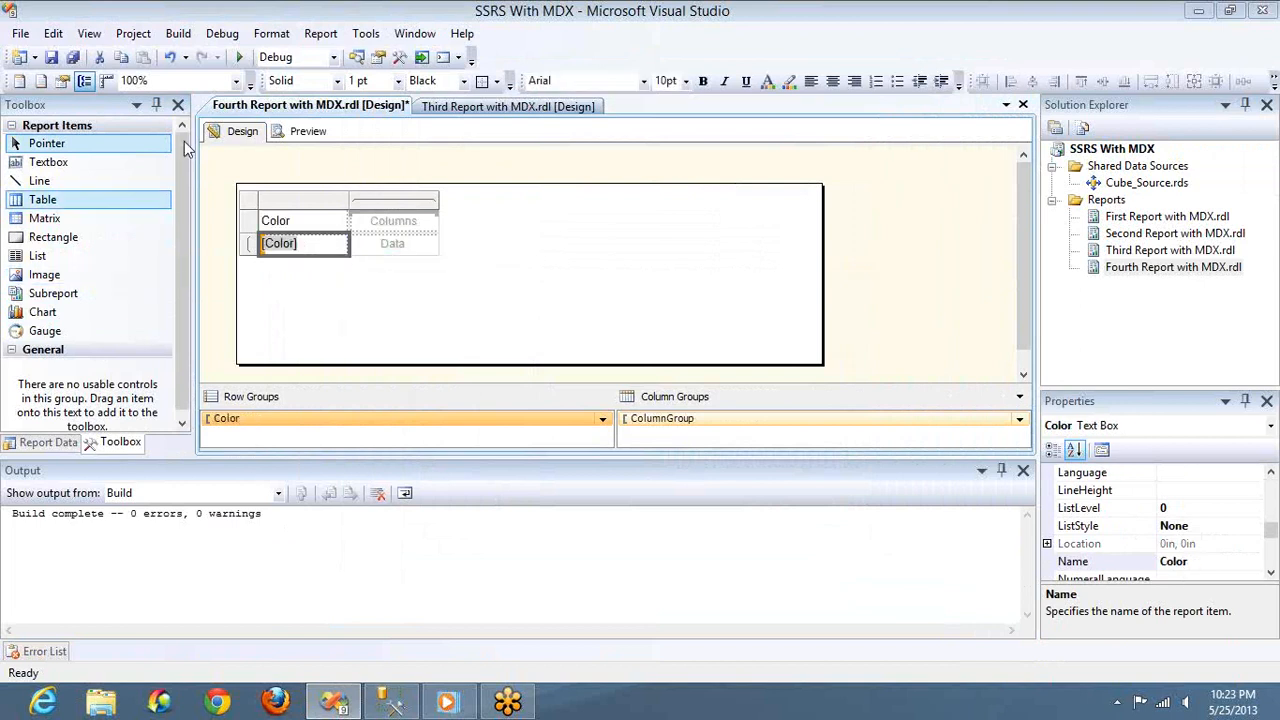
pyautogui.click(178, 105)
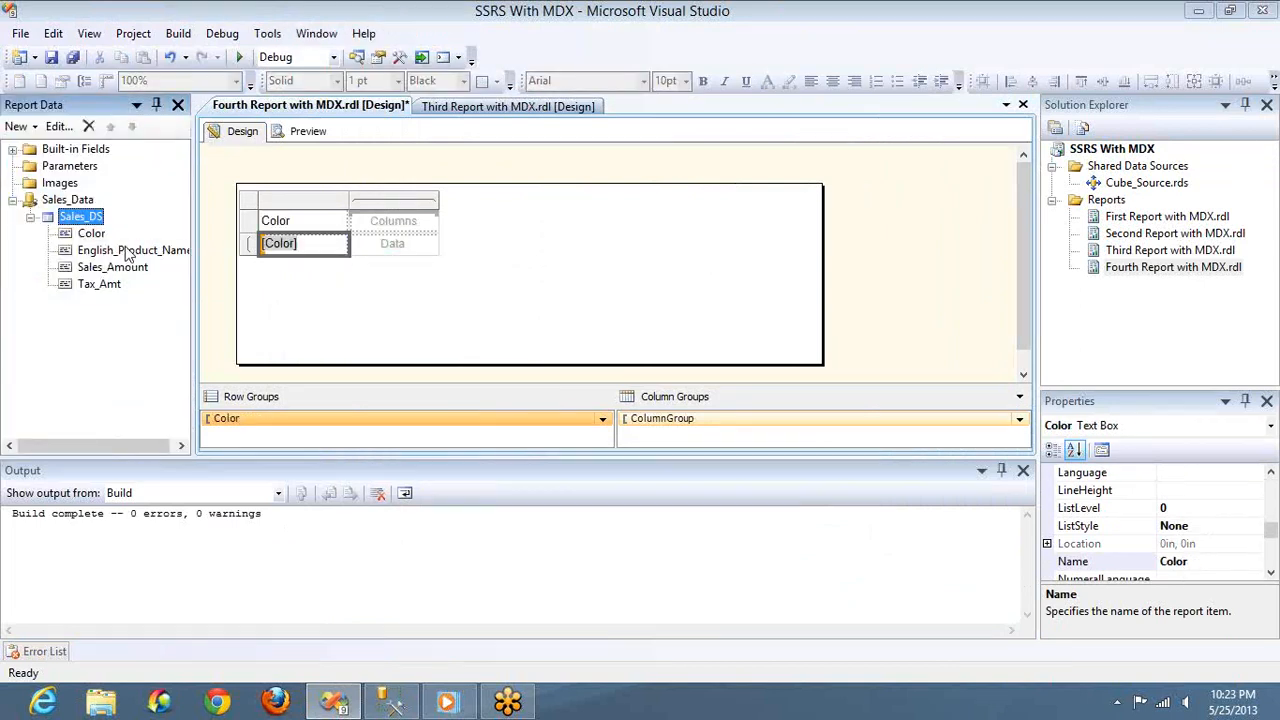
pyautogui.moveTo(120, 250); pyautogui.dragTo(340, 247)
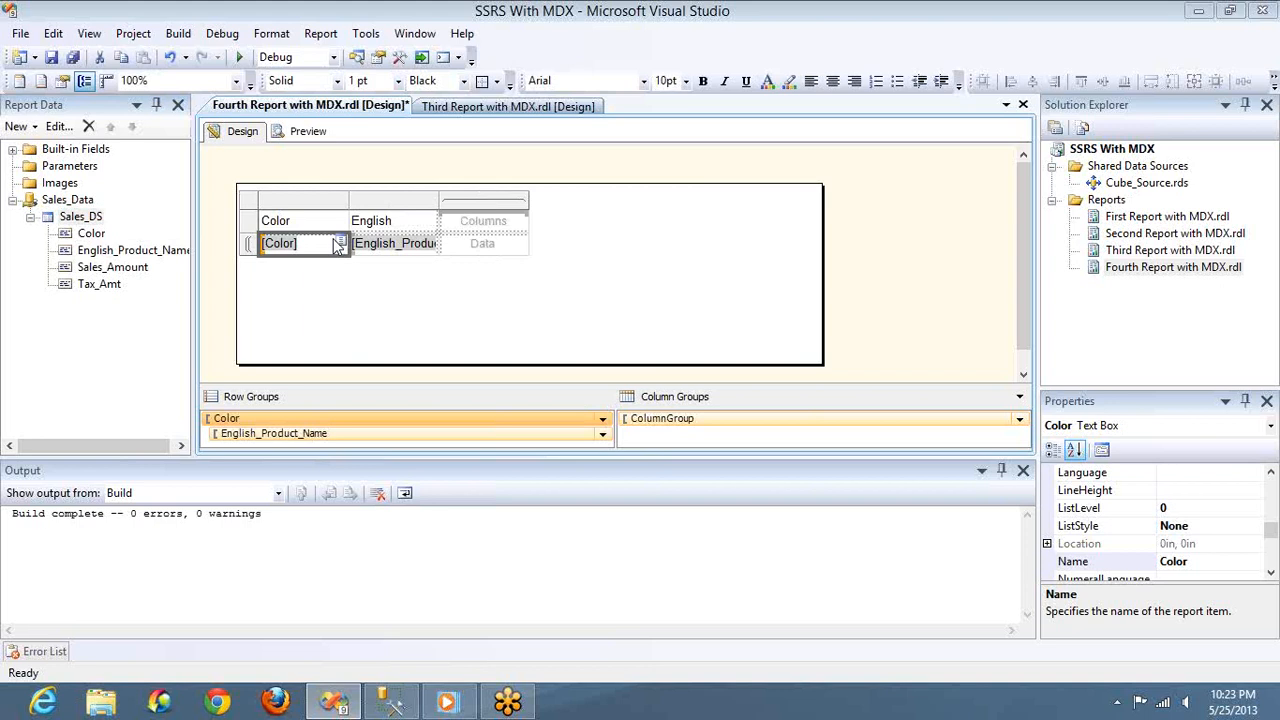
# Set the matrix's column group to the Color field
pyautogui.click(518, 243)
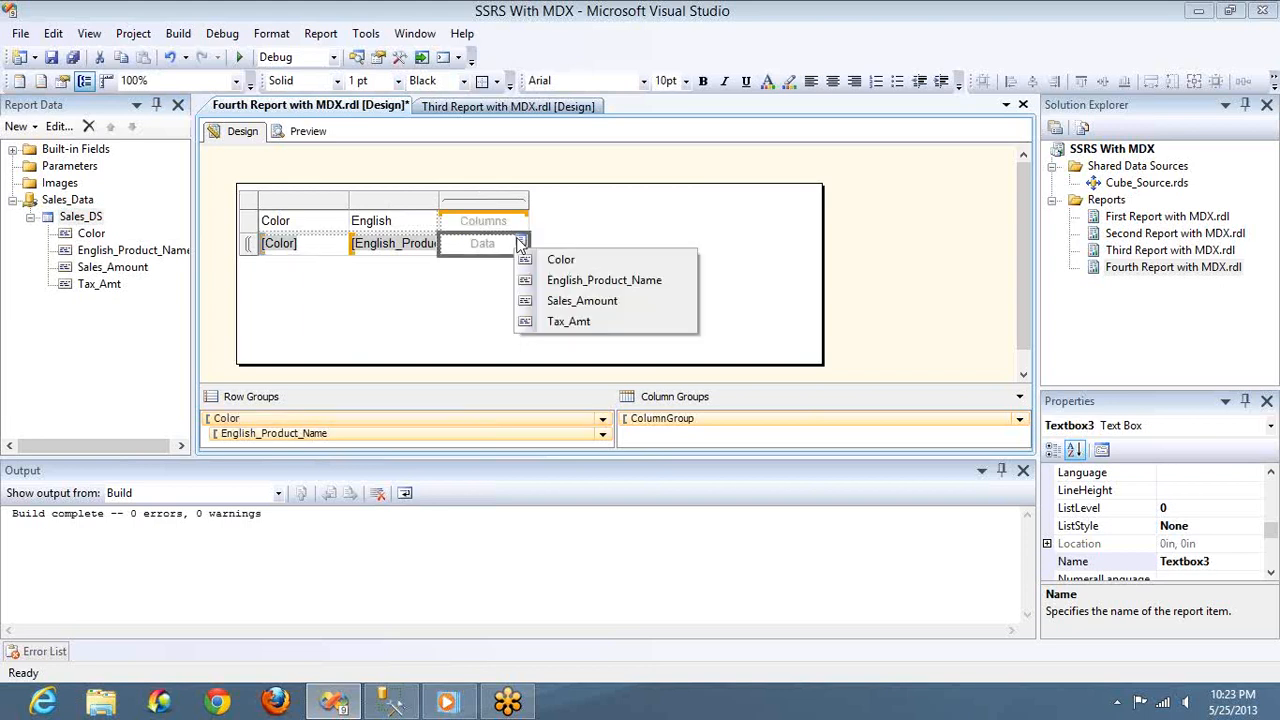
pyautogui.rightClick(641, 419)
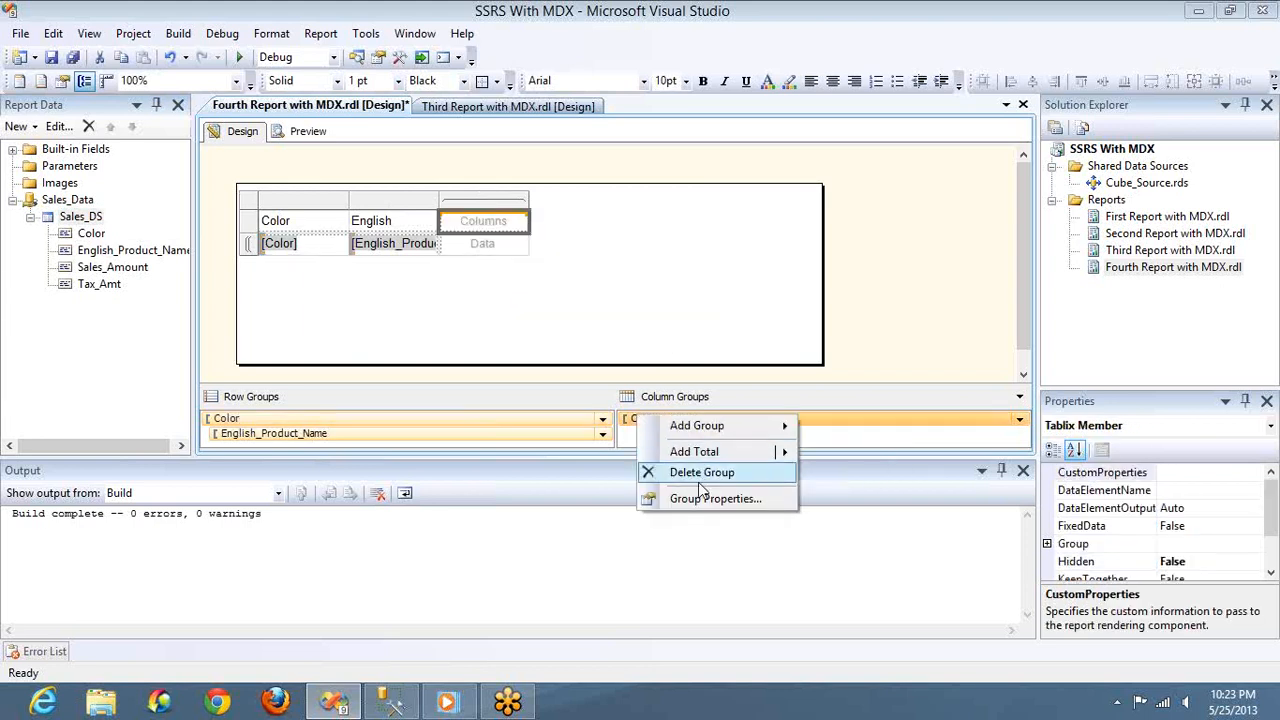
pyautogui.click(523, 228)
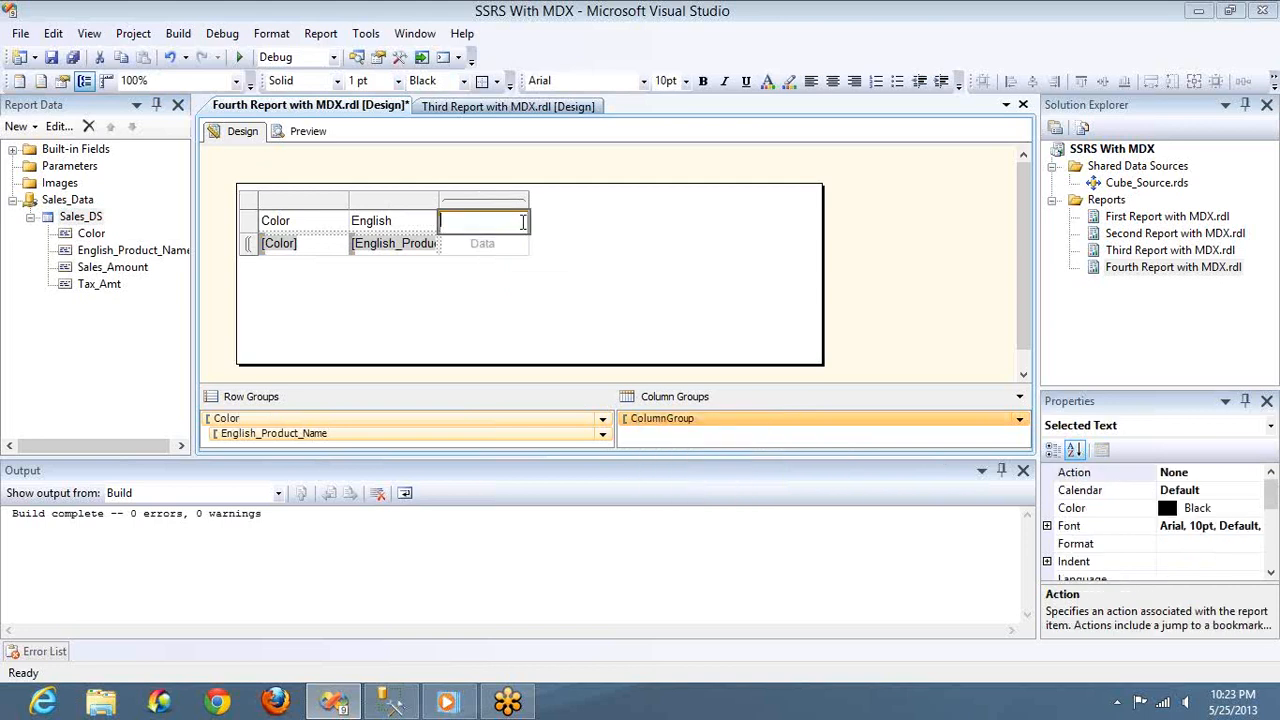
pyautogui.click(491, 271)
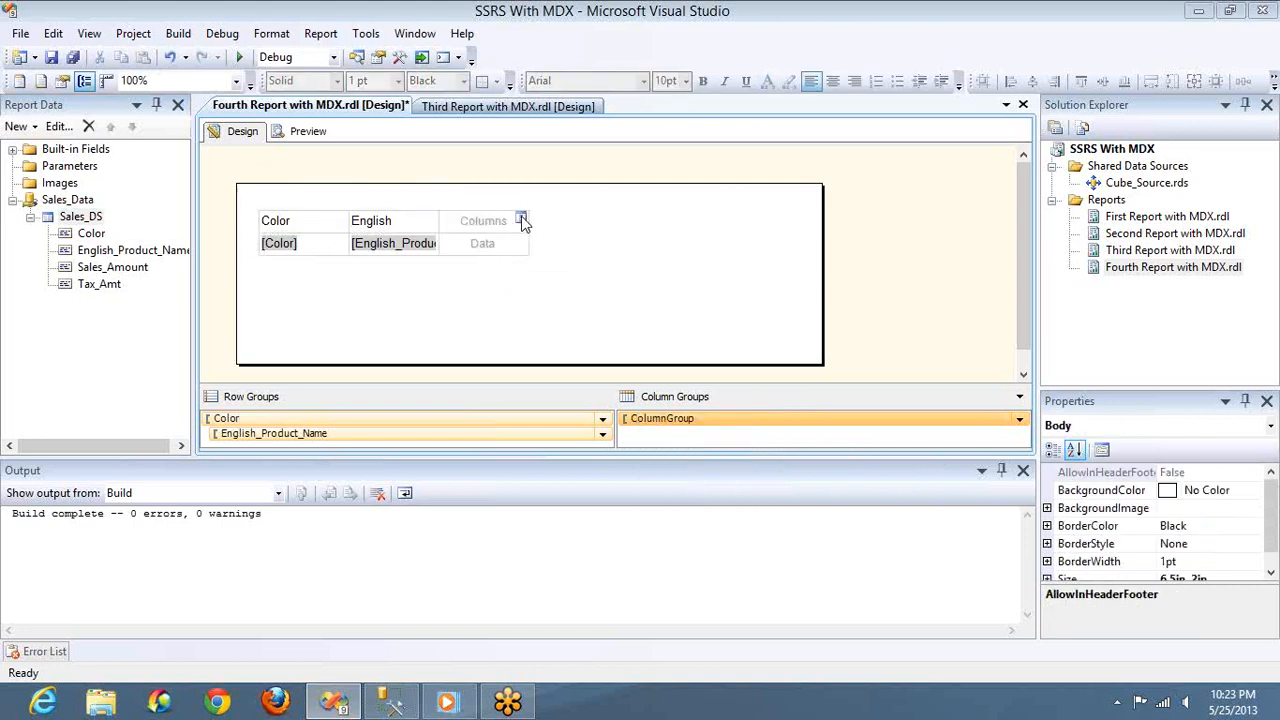
pyautogui.click(521, 221)
pyautogui.click(541, 242)
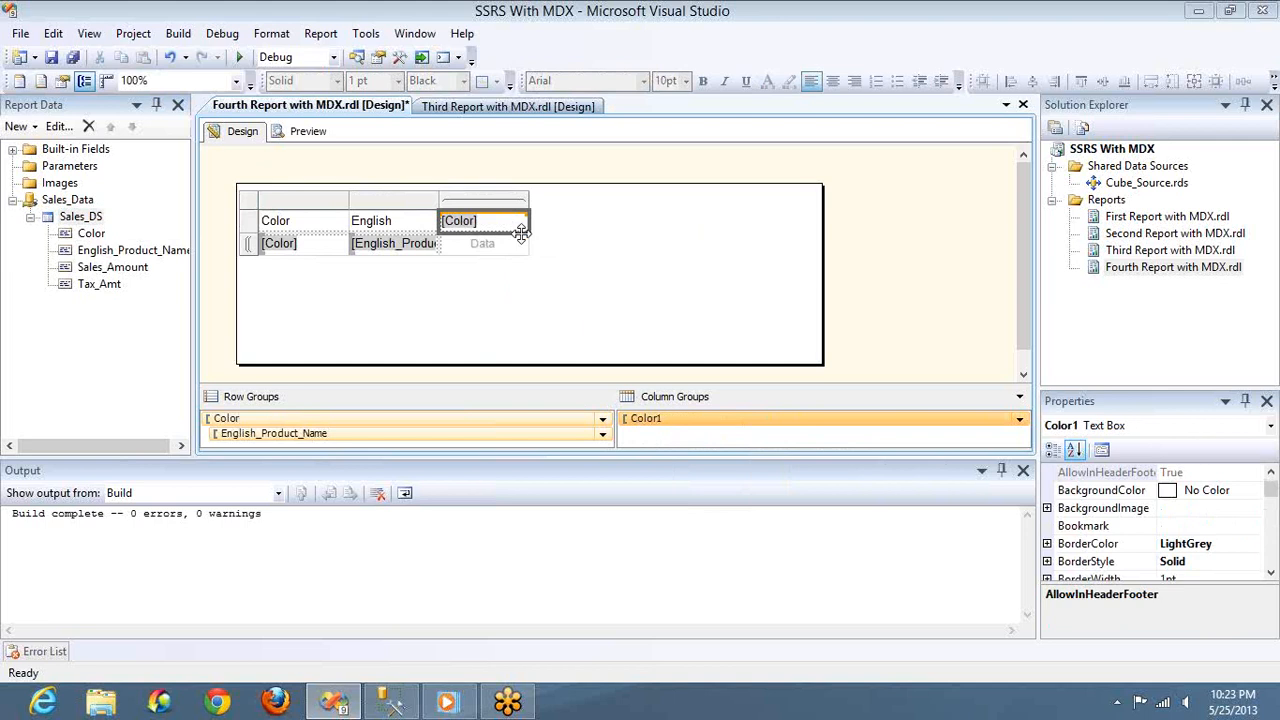
# Delete the matrix's Color row-header column with its associated group, and put Sales_Amount in the data cell
pyautogui.rightClick(328, 197)
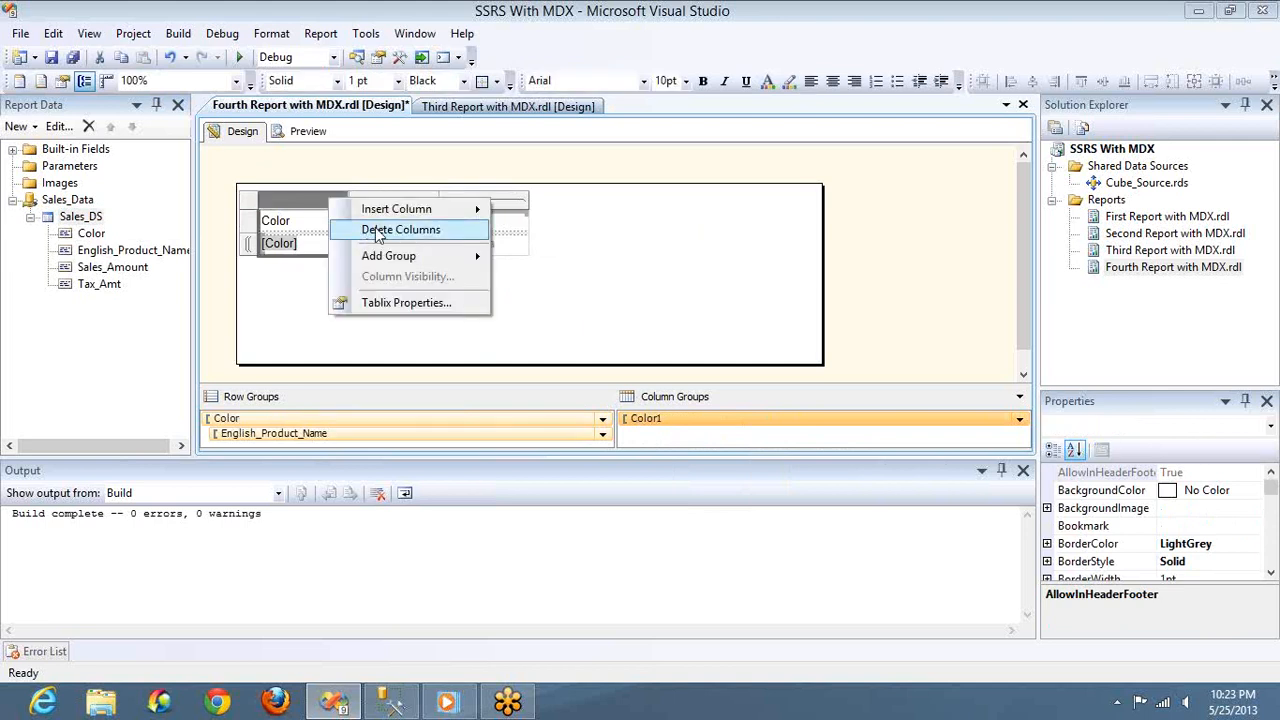
pyautogui.click(376, 230)
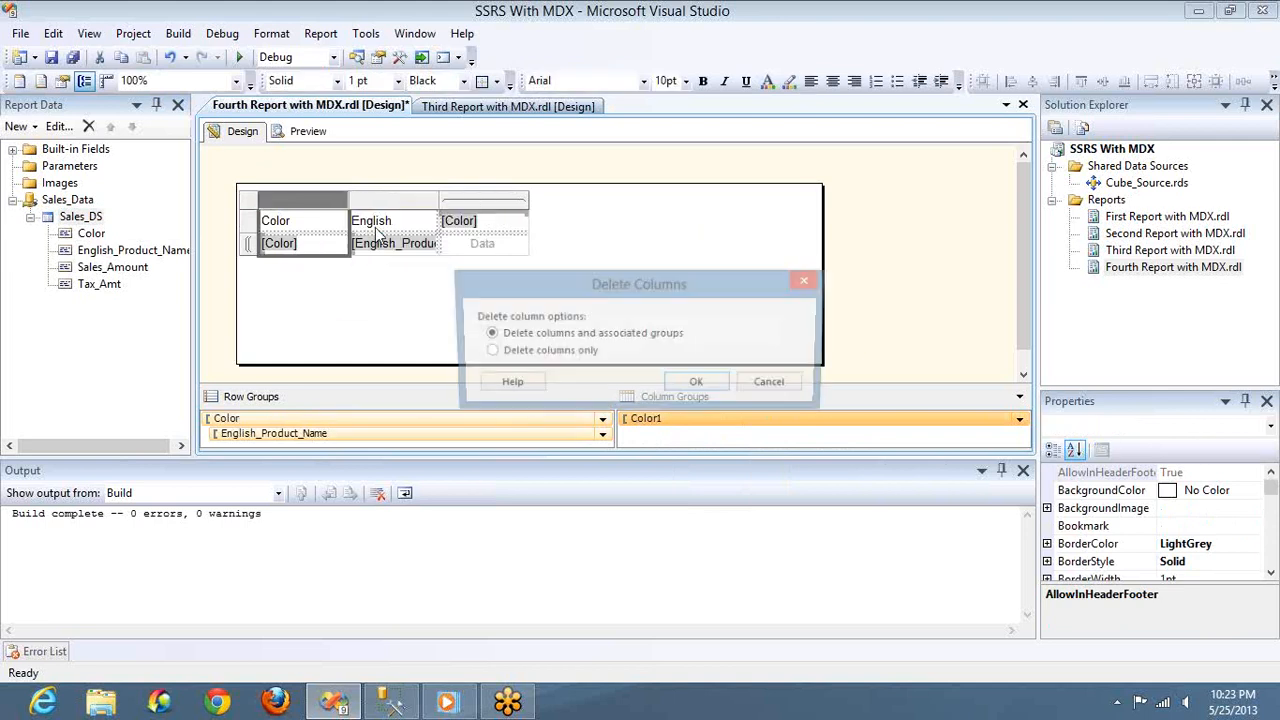
pyautogui.click(699, 384)
pyautogui.click(432, 244)
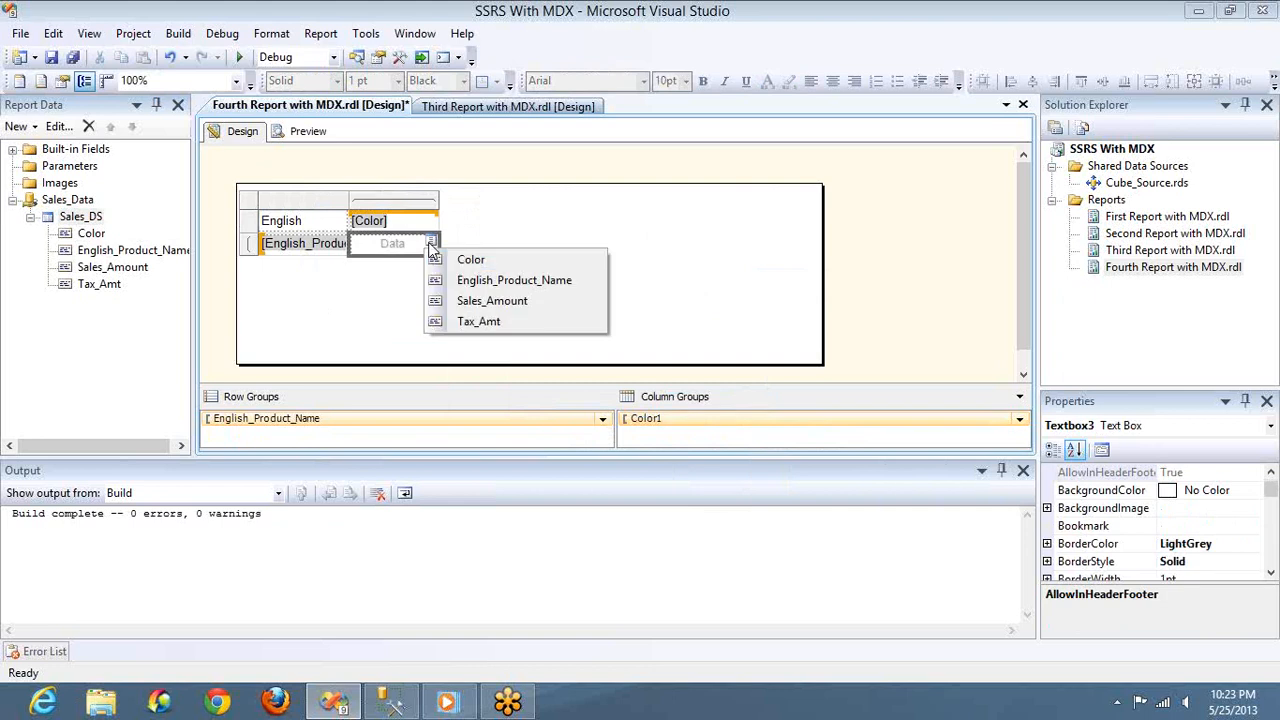
pyautogui.click(466, 302)
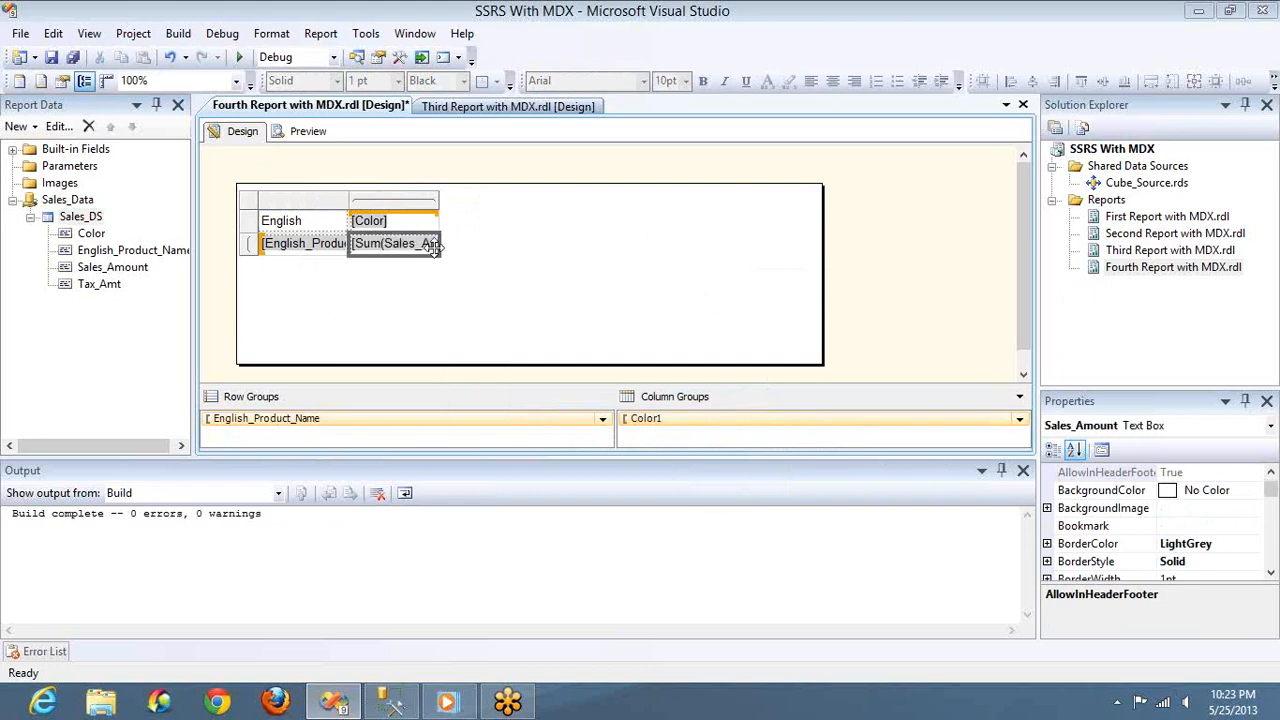
# Insert a column inside the group to the right of Sales_Amount, fill it with Tax_Amt, and center the Color header
pyautogui.rightClick(430, 205)
pyautogui.moveTo(470, 220)
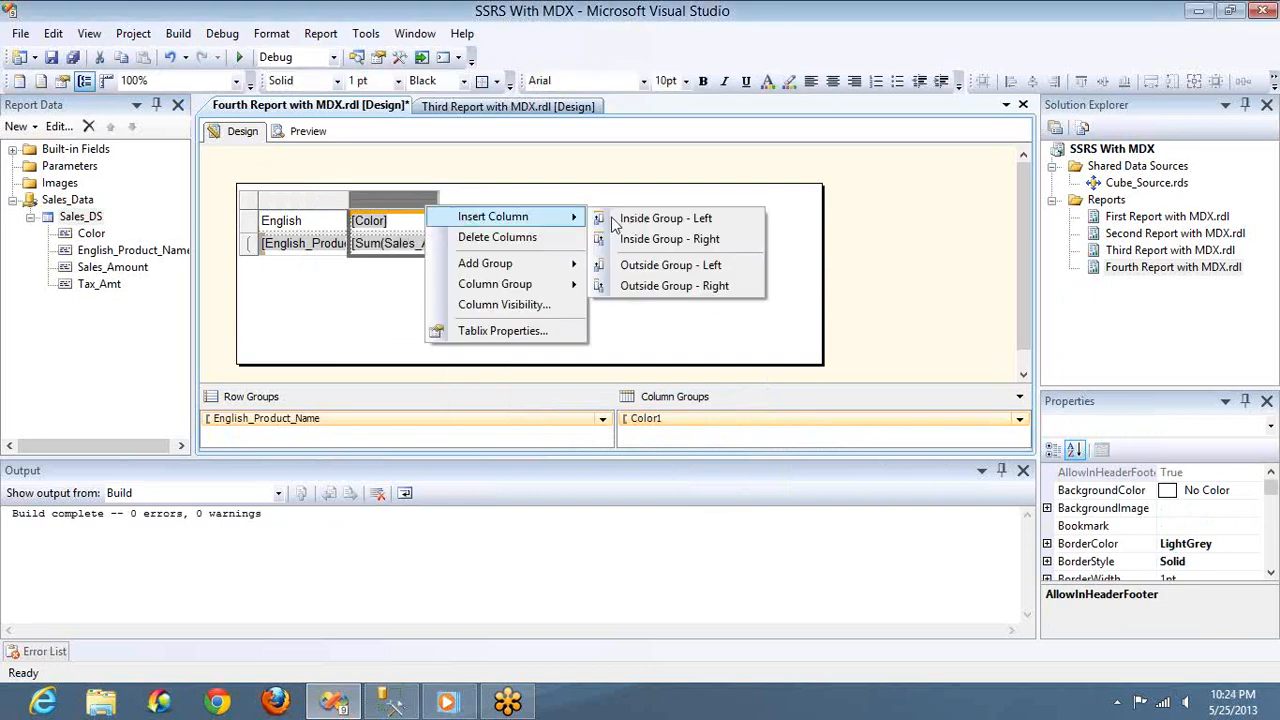
pyautogui.click(633, 245)
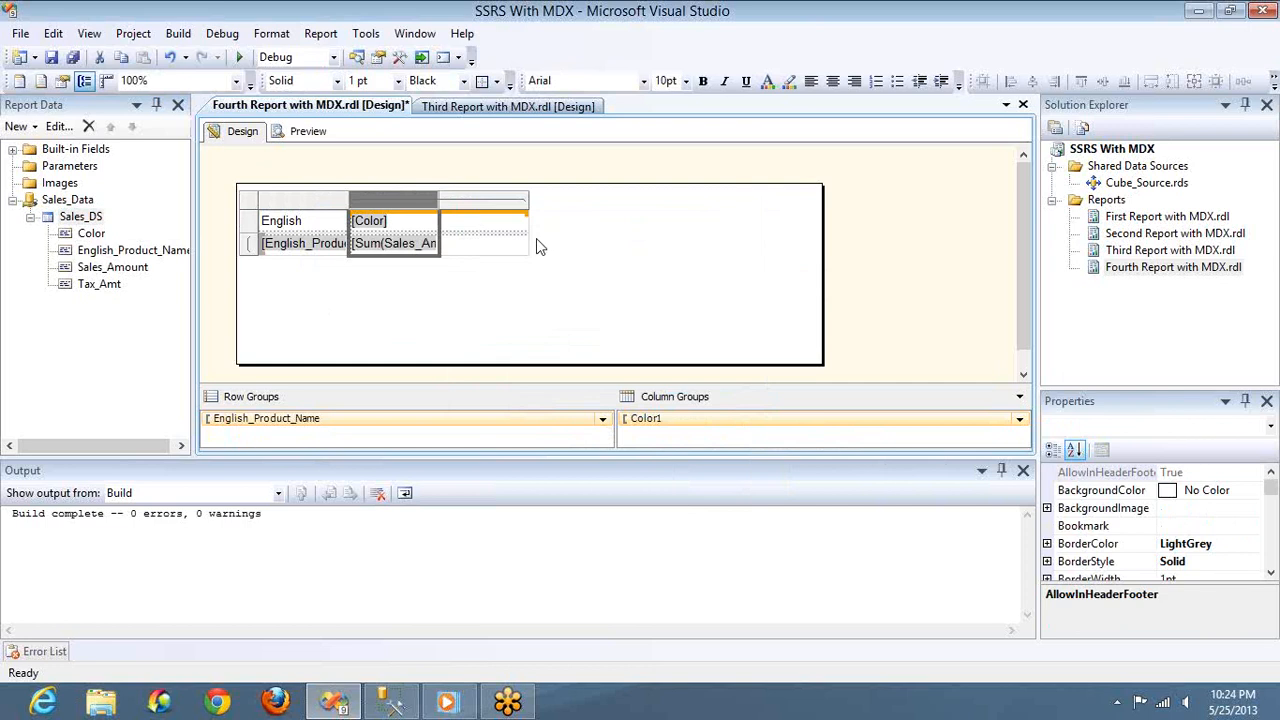
pyautogui.click(520, 243)
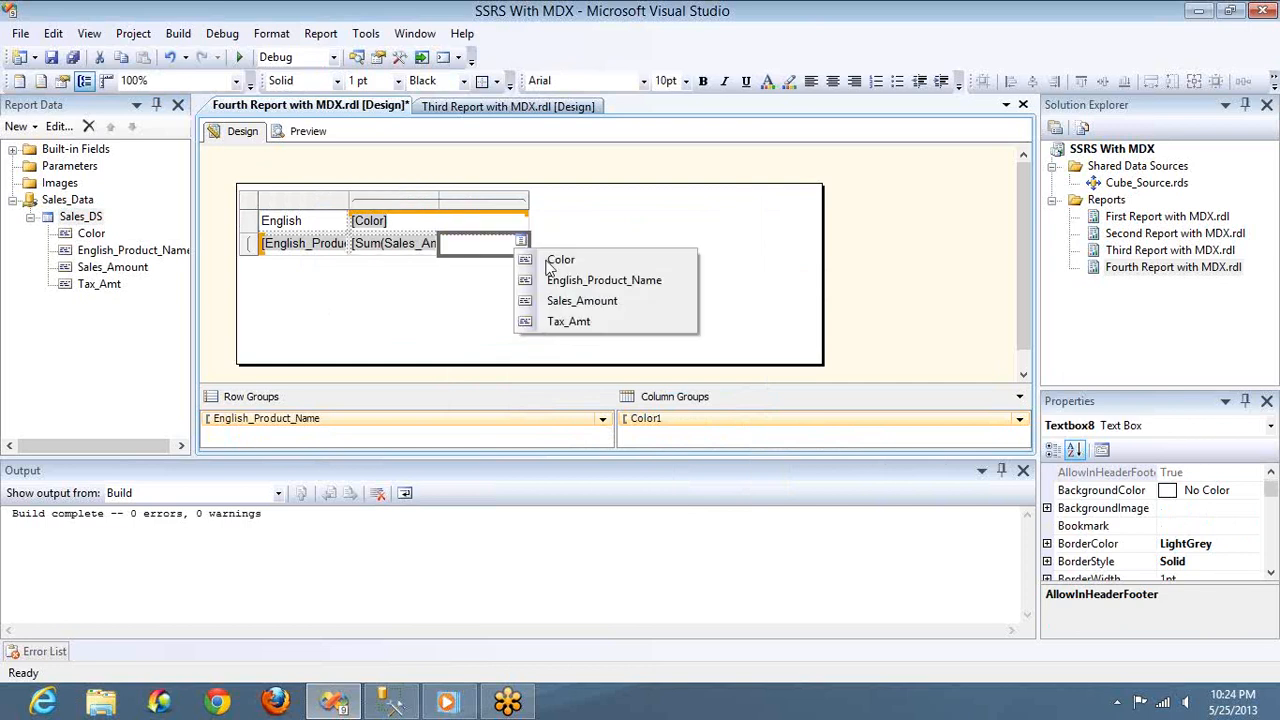
pyautogui.click(555, 321)
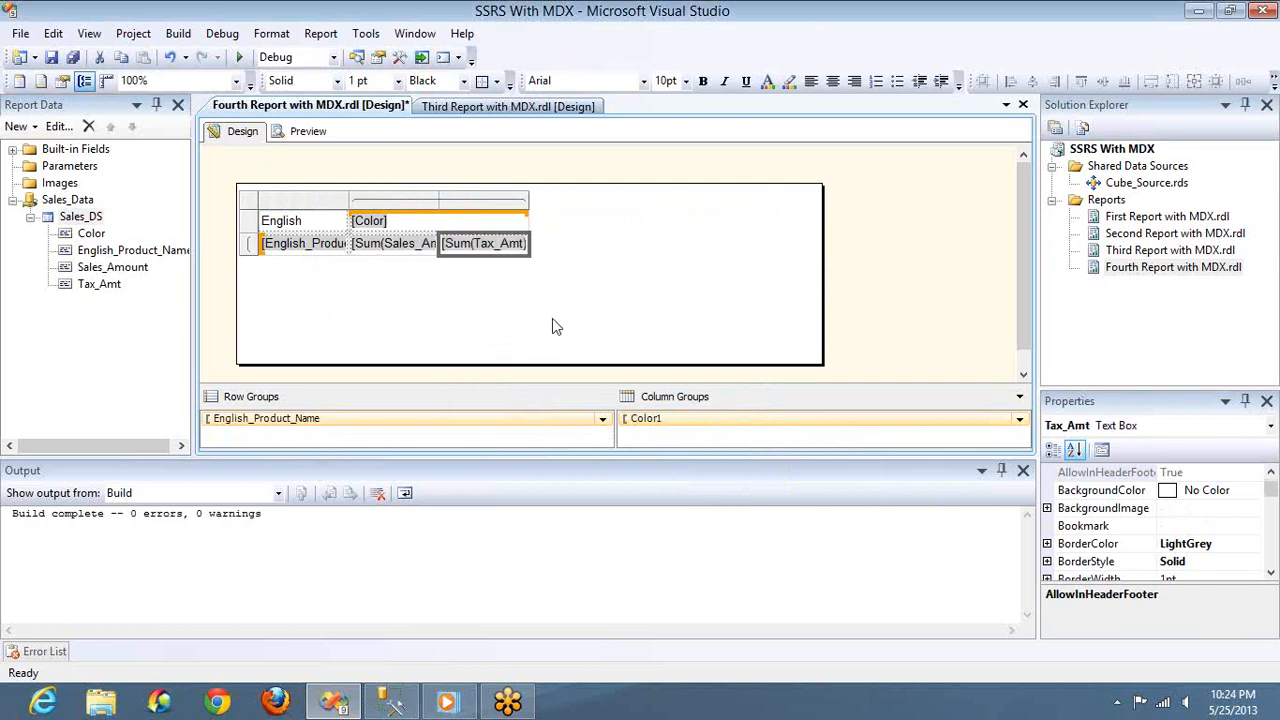
pyautogui.click(433, 223)
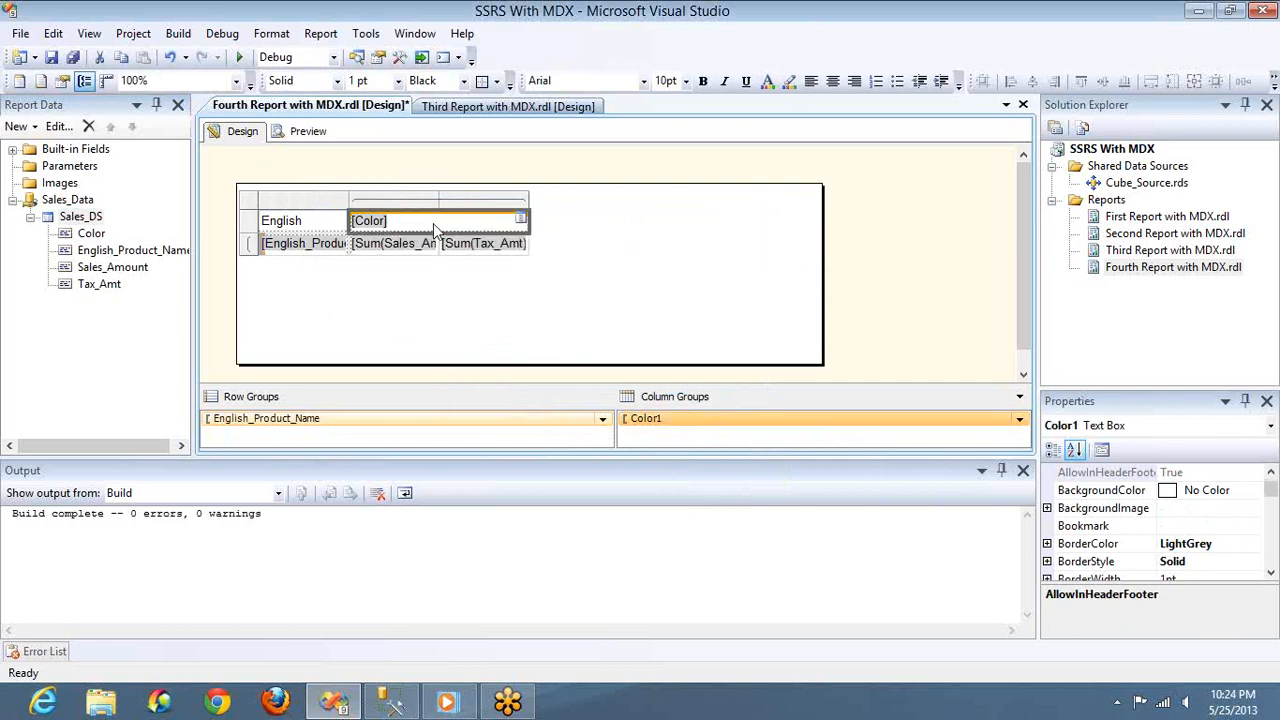
pyautogui.click(833, 82)
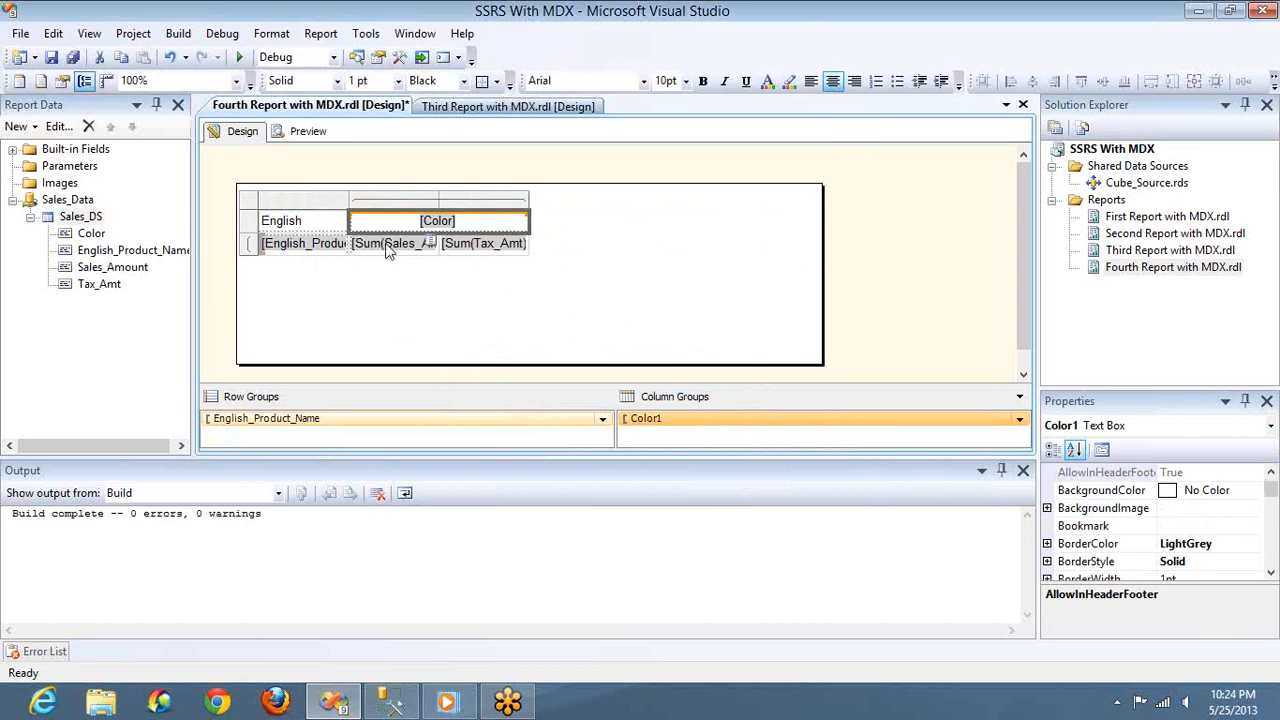
# Center the text of the Sales_Amount and Tax_Amt data cells in the matrix
pyautogui.click(389, 250)
pyautogui.keyDown('ctrl'); pyautogui.click(463, 250); pyautogui.keyUp('ctrl')
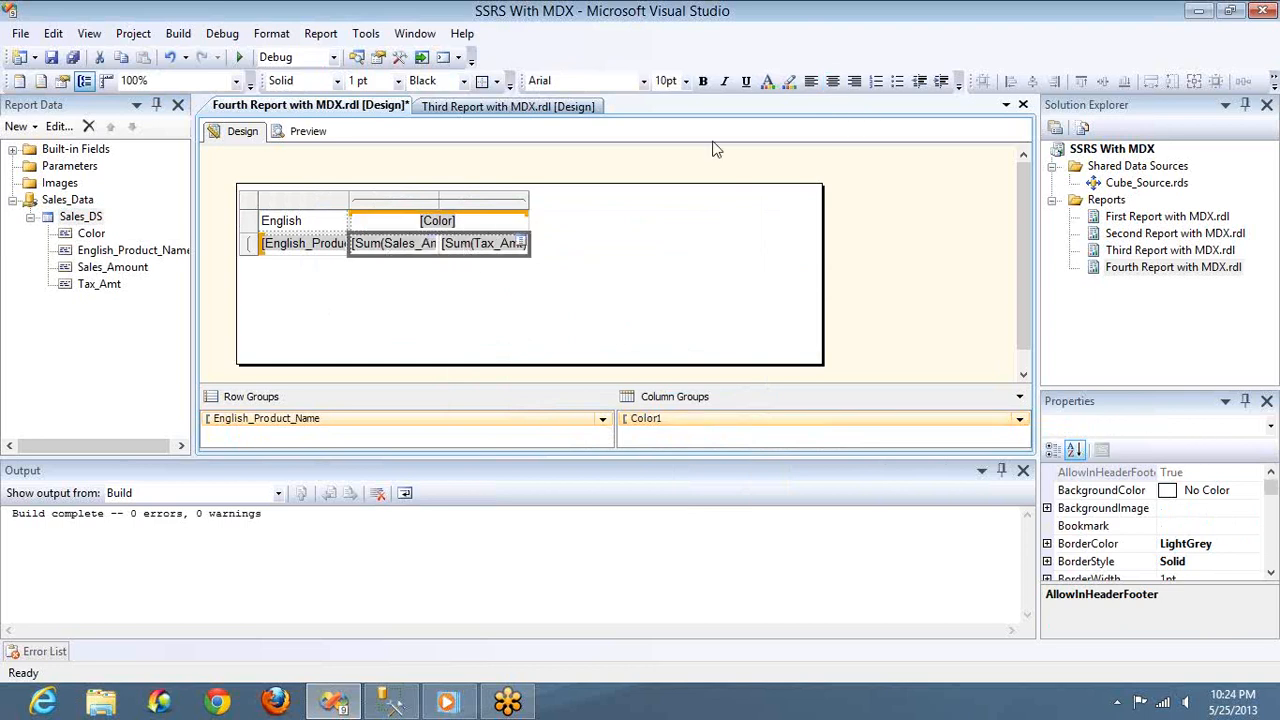
pyautogui.click(832, 81)
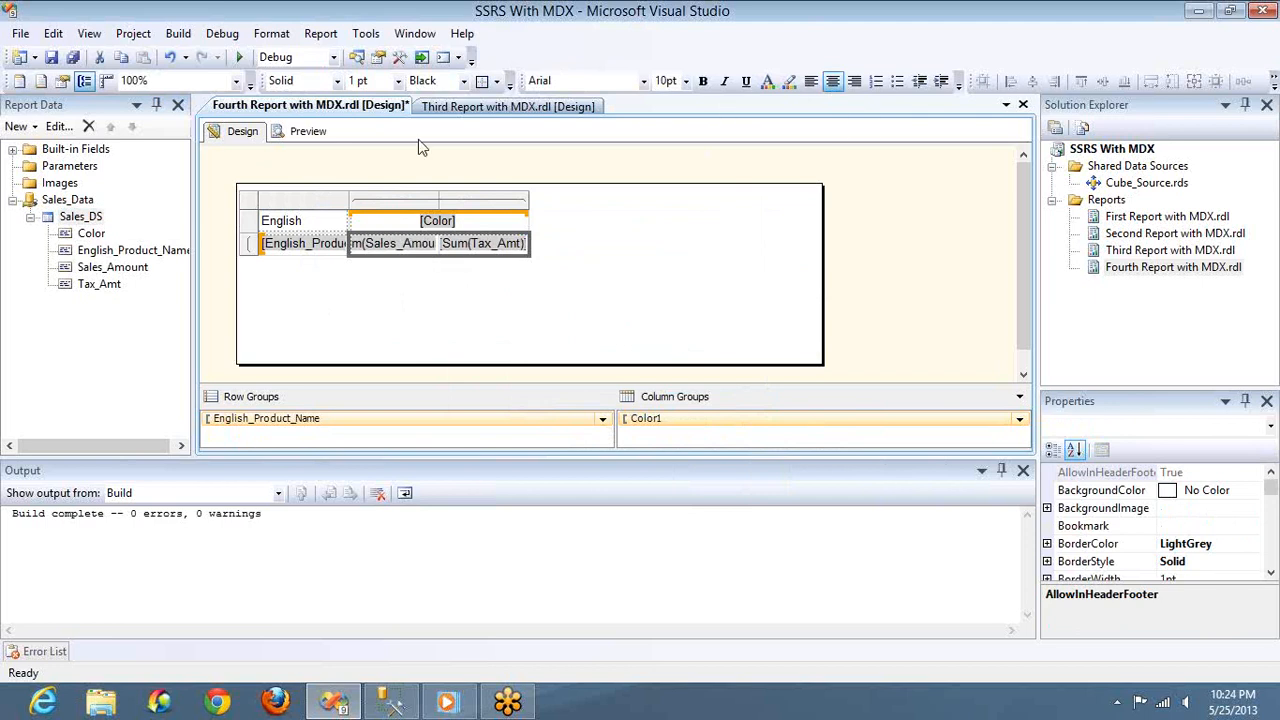
# Left-align the English_Product_Name column and clear the header text above the product names
pyautogui.click(314, 203)
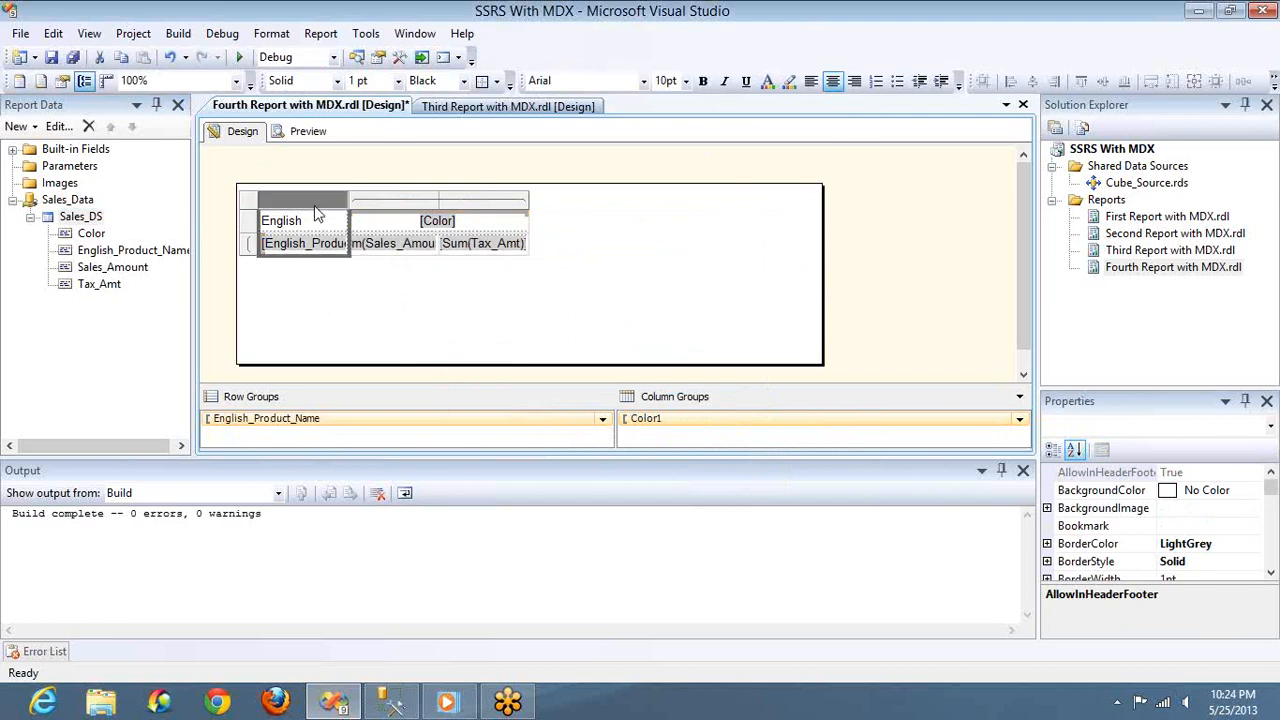
pyautogui.click(811, 81)
pyautogui.click(318, 230)
pyautogui.press('Delete')
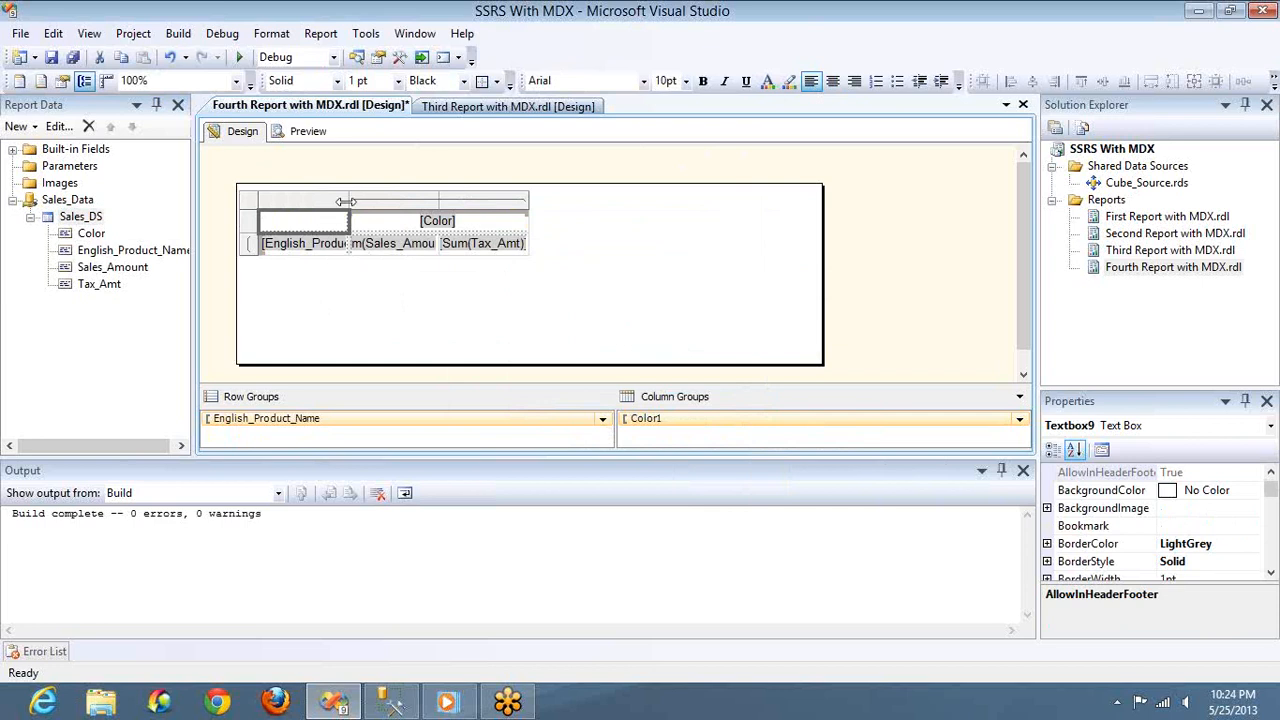
# Widen the English_Product_Name, Sales_Amount and Tax_Amt columns so their full field names fit, making the product-name column the widest
pyautogui.moveTo(346, 202); pyautogui.dragTo(533, 202)
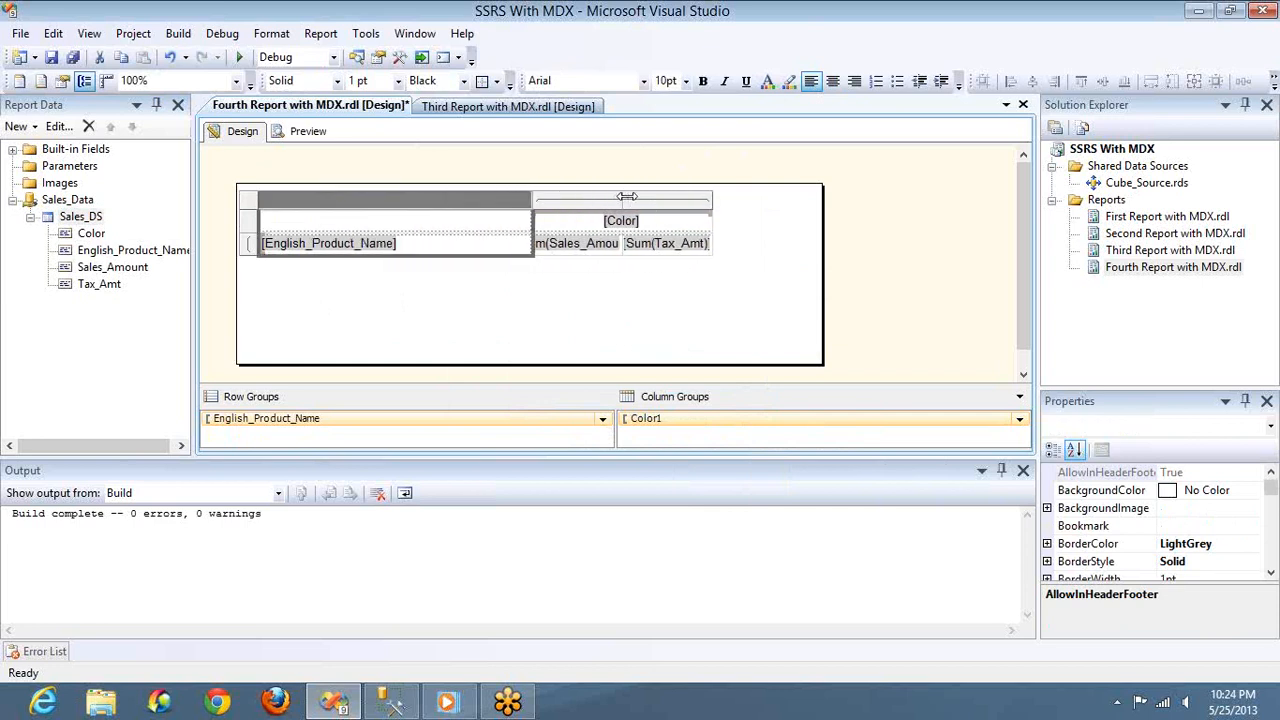
pyautogui.moveTo(627, 196); pyautogui.dragTo(672, 197)
pyautogui.moveTo(760, 197); pyautogui.dragTo(815, 205)
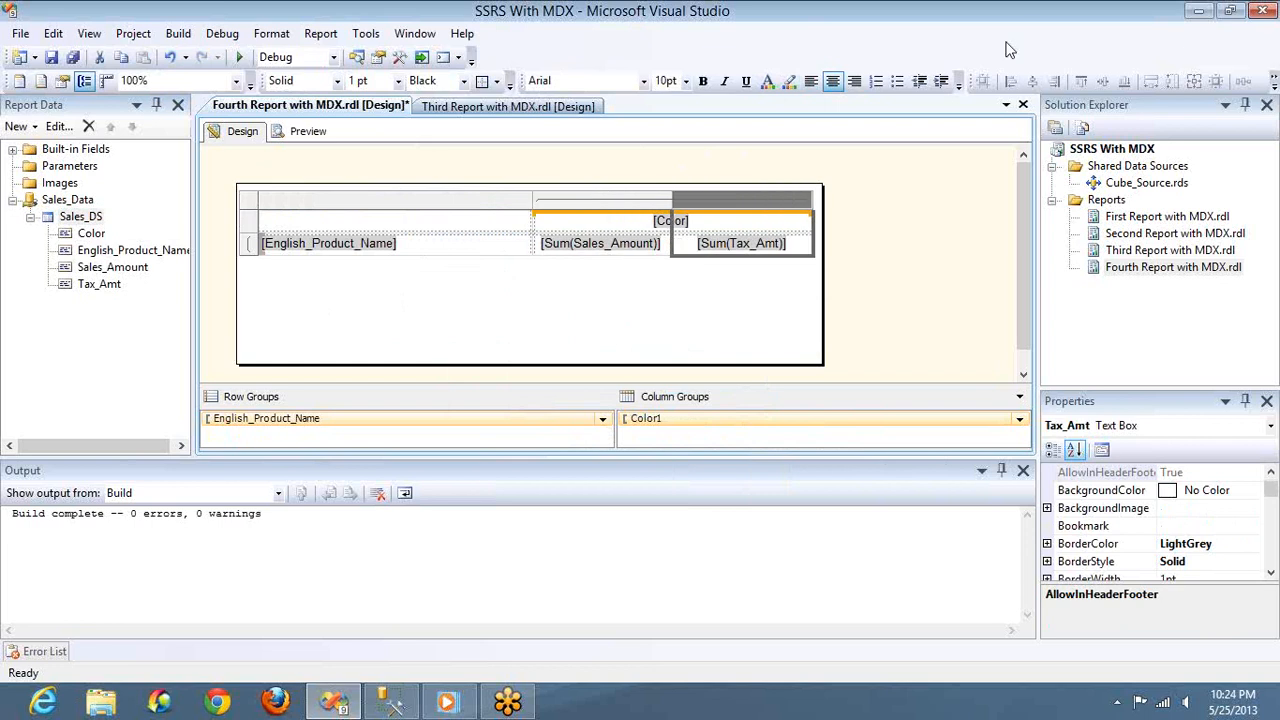
# Move the matrix to the upper-left corner of the report body and shrink the body's height and width to fit it
pyautogui.click(250, 203)
pyautogui.moveTo(253, 210); pyautogui.dragTo(232, 184)
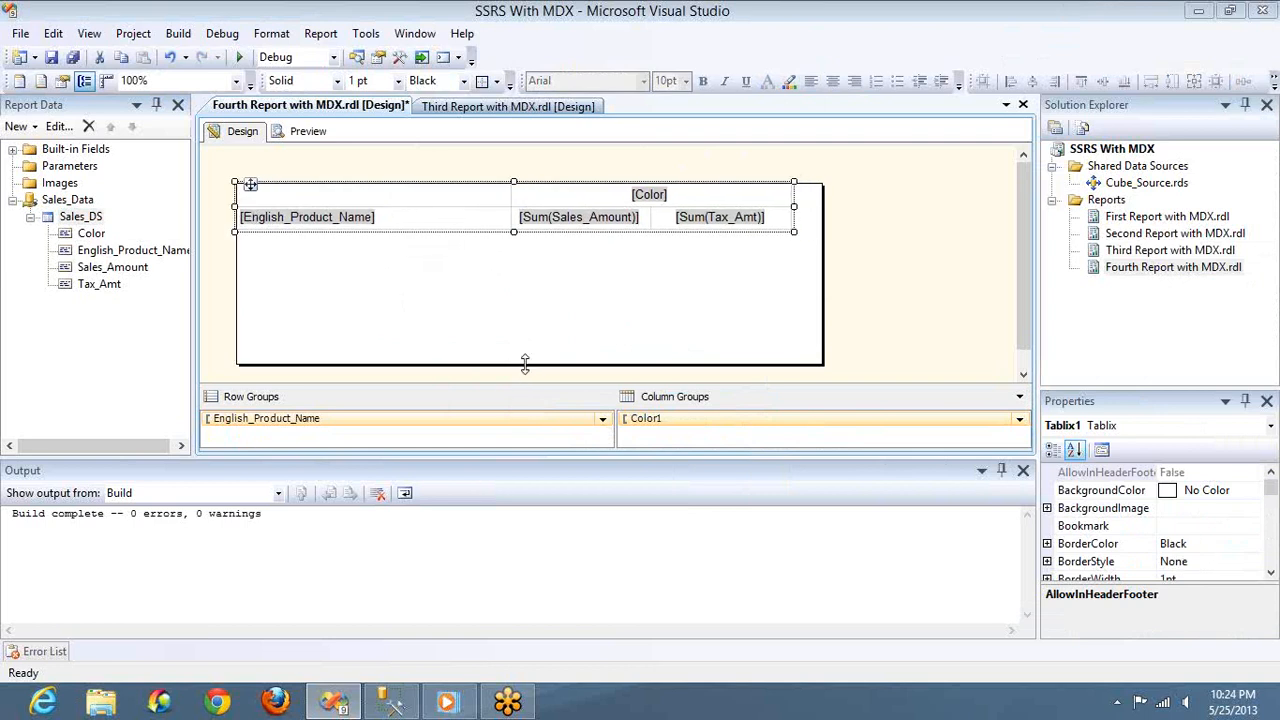
pyautogui.moveTo(524, 366); pyautogui.dragTo(534, 231)
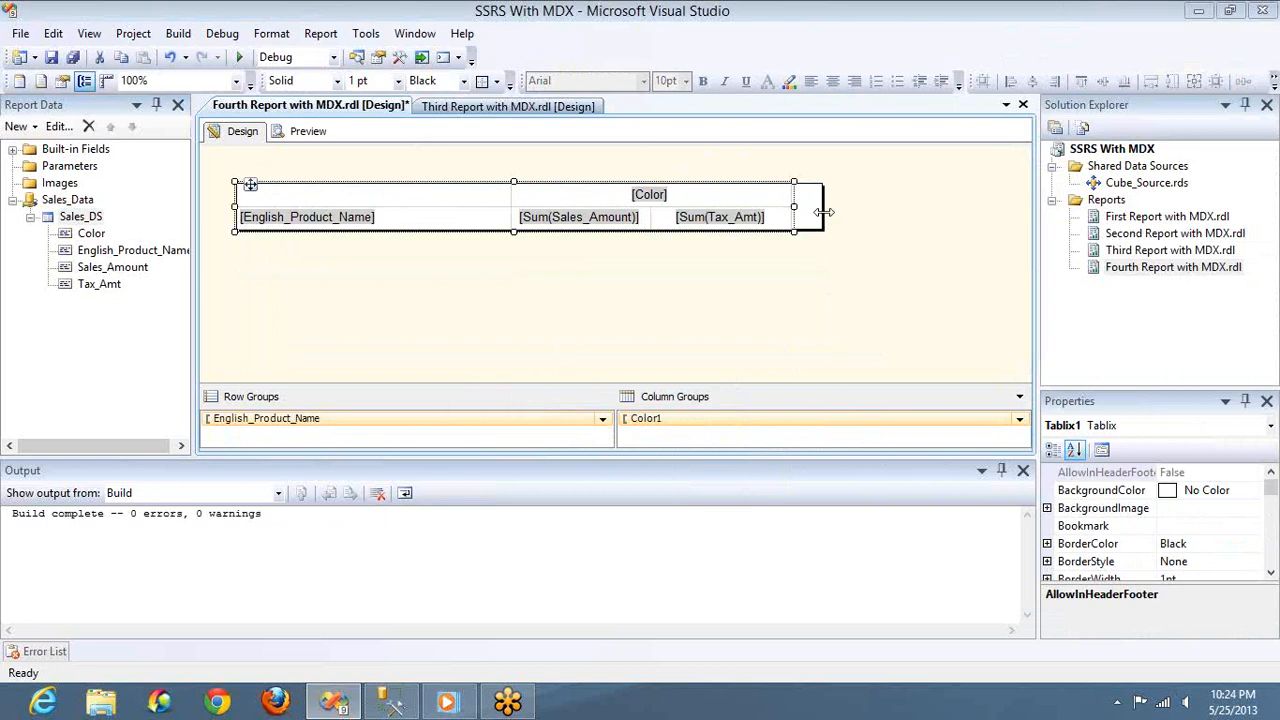
pyautogui.moveTo(822, 212); pyautogui.dragTo(792, 213)
# Bold the Color header and the English_Product_Name cell, previewing the report between the two changes
pyautogui.click(747, 198)
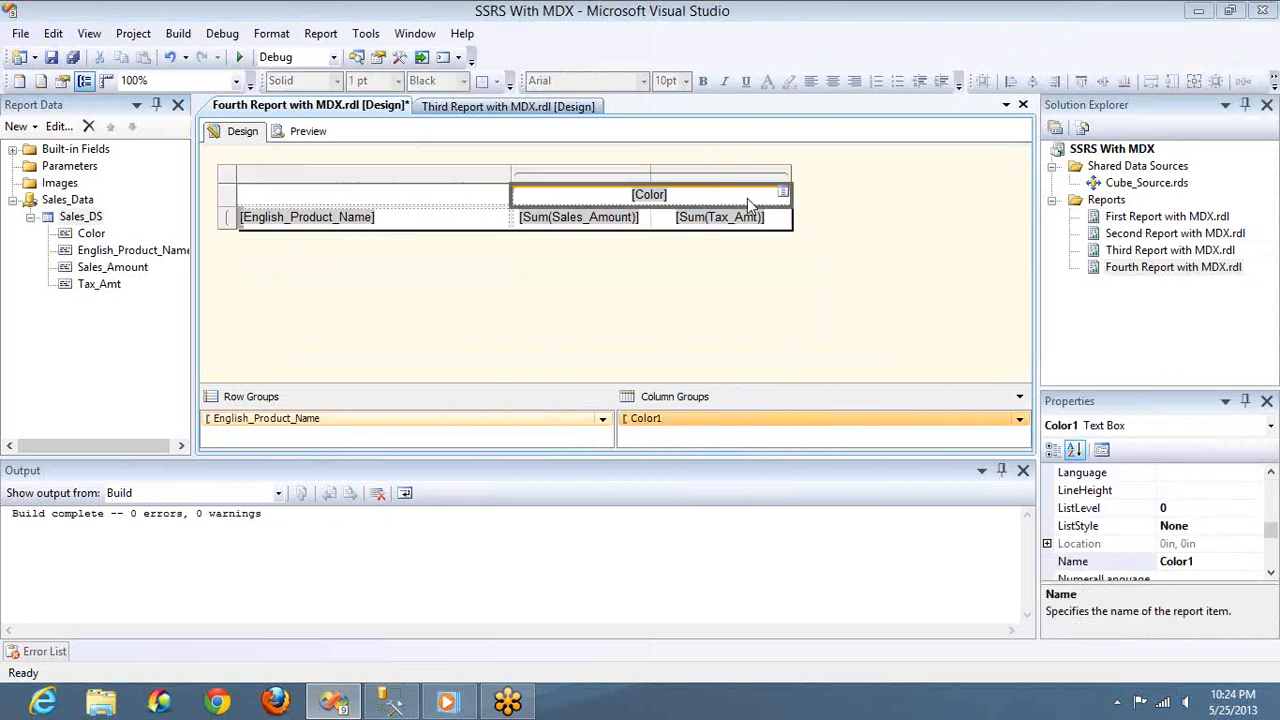
pyautogui.hotkey('ctrl', 'b')
pyautogui.click(309, 132)
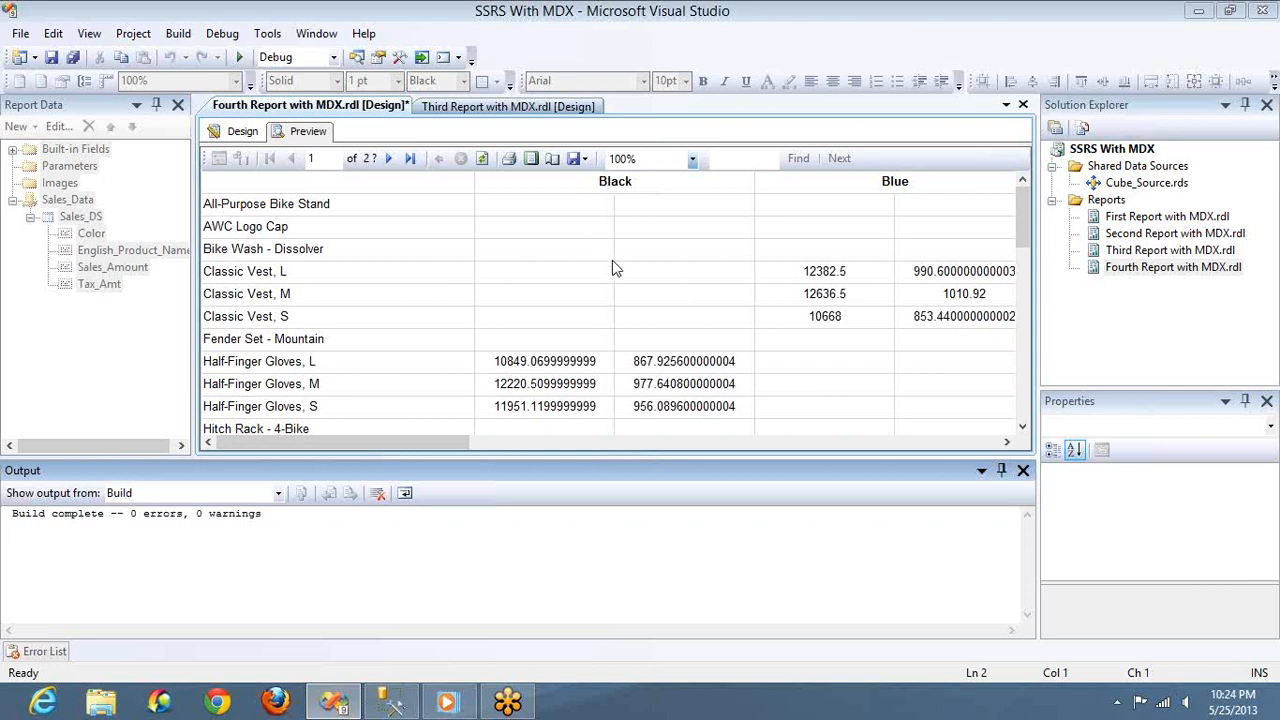
pyautogui.click(241, 134)
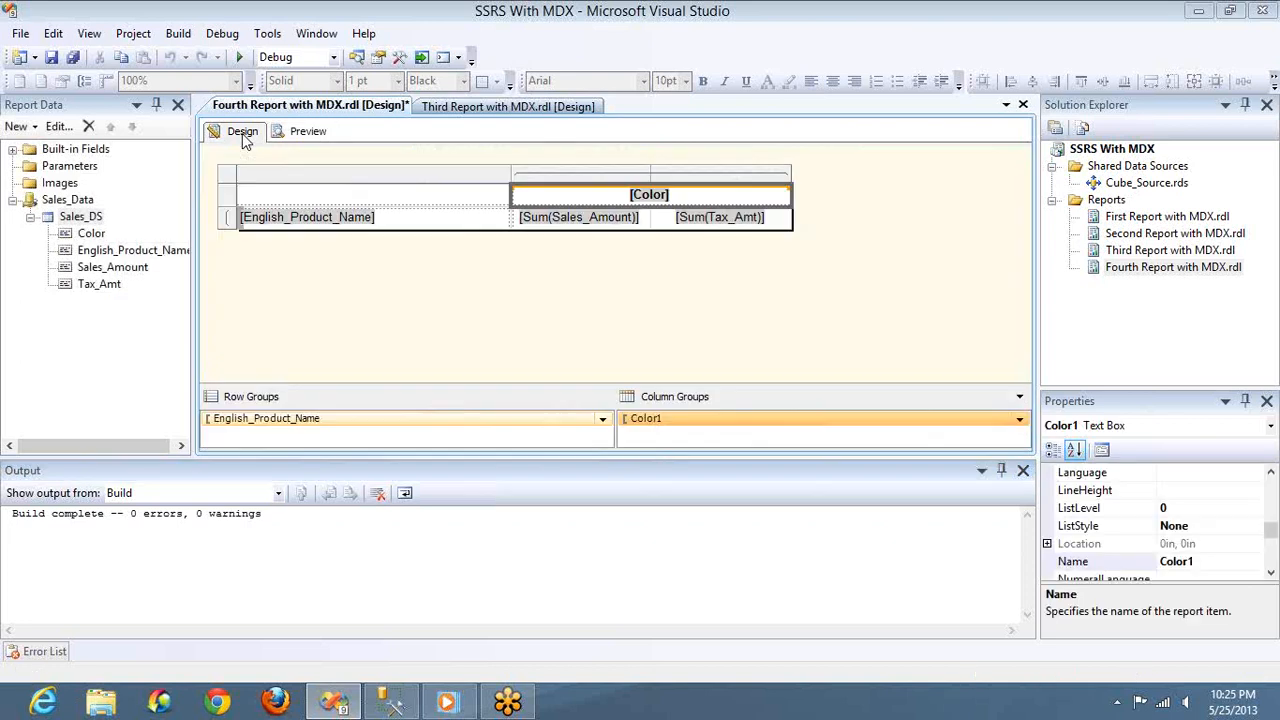
pyautogui.click(388, 231)
pyautogui.hotkey('ctrl', 'b')
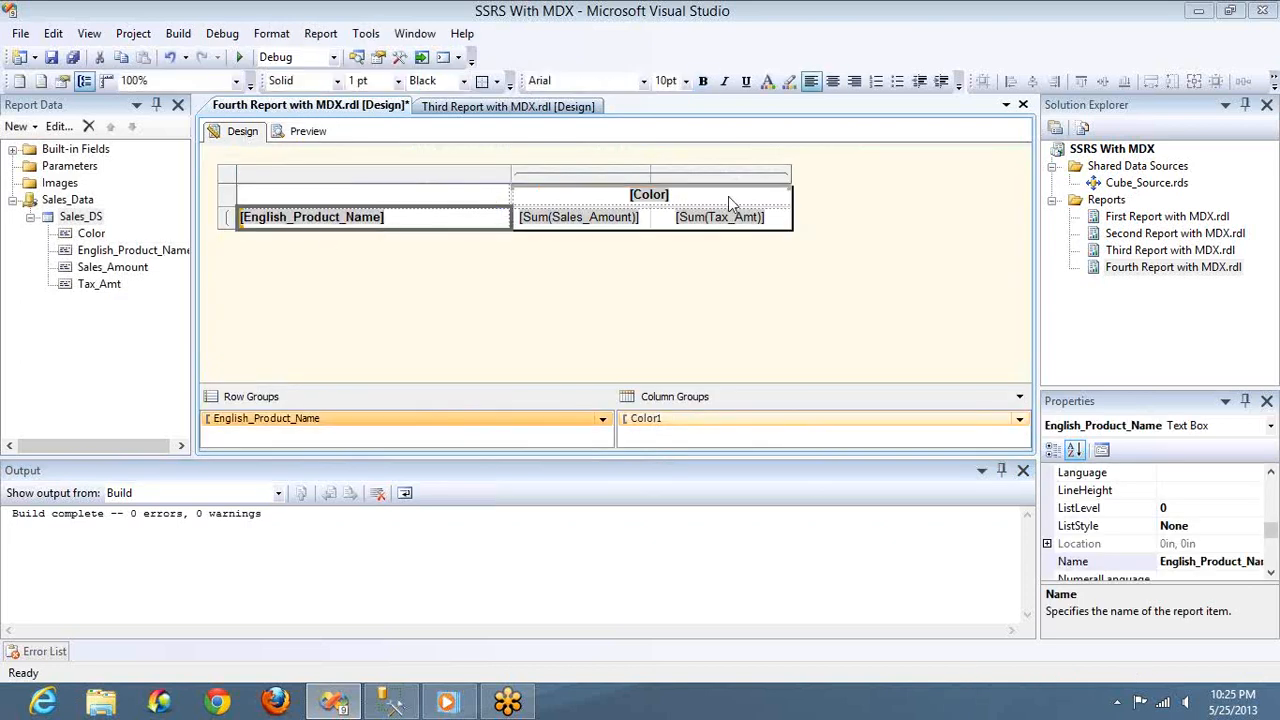
# Set the Format property of the Sales_Amount and Tax_Amt data cells to #,##,00.00 and preview the report
pyautogui.click(633, 226)
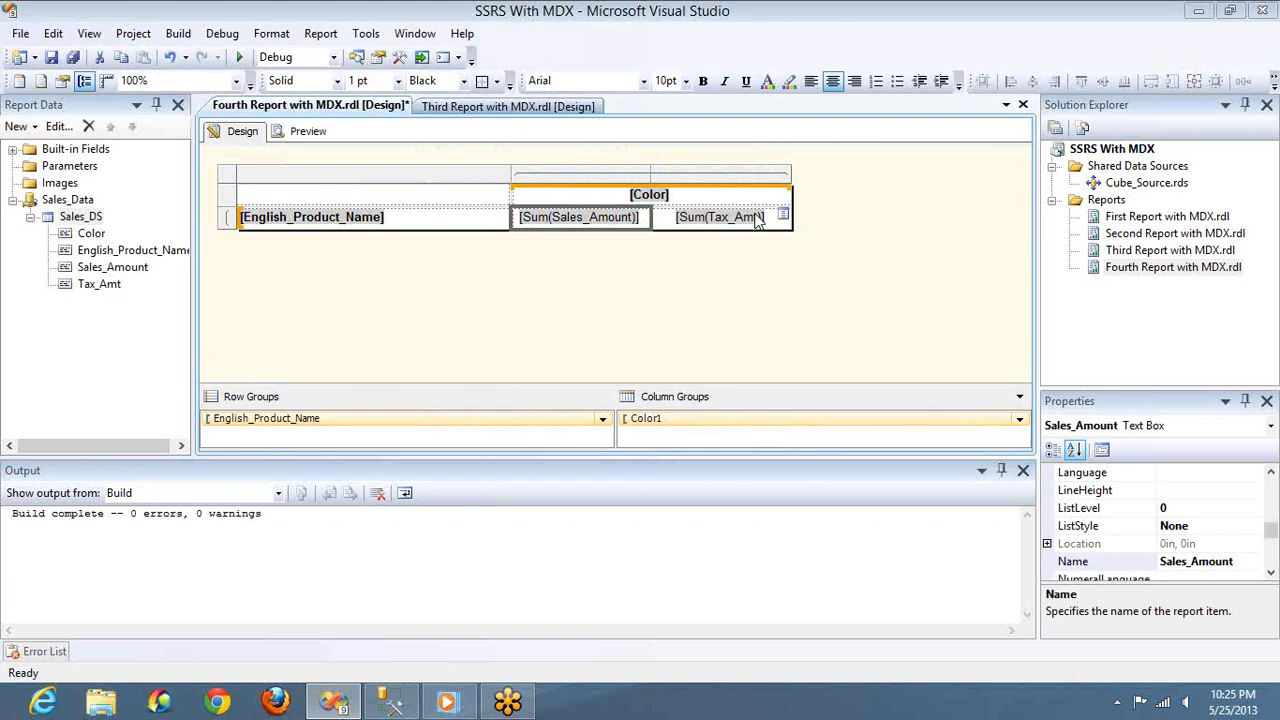
pyautogui.keyDown('ctrl'); pyautogui.click(757, 221); pyautogui.keyUp('ctrl')
pyautogui.press('F4')
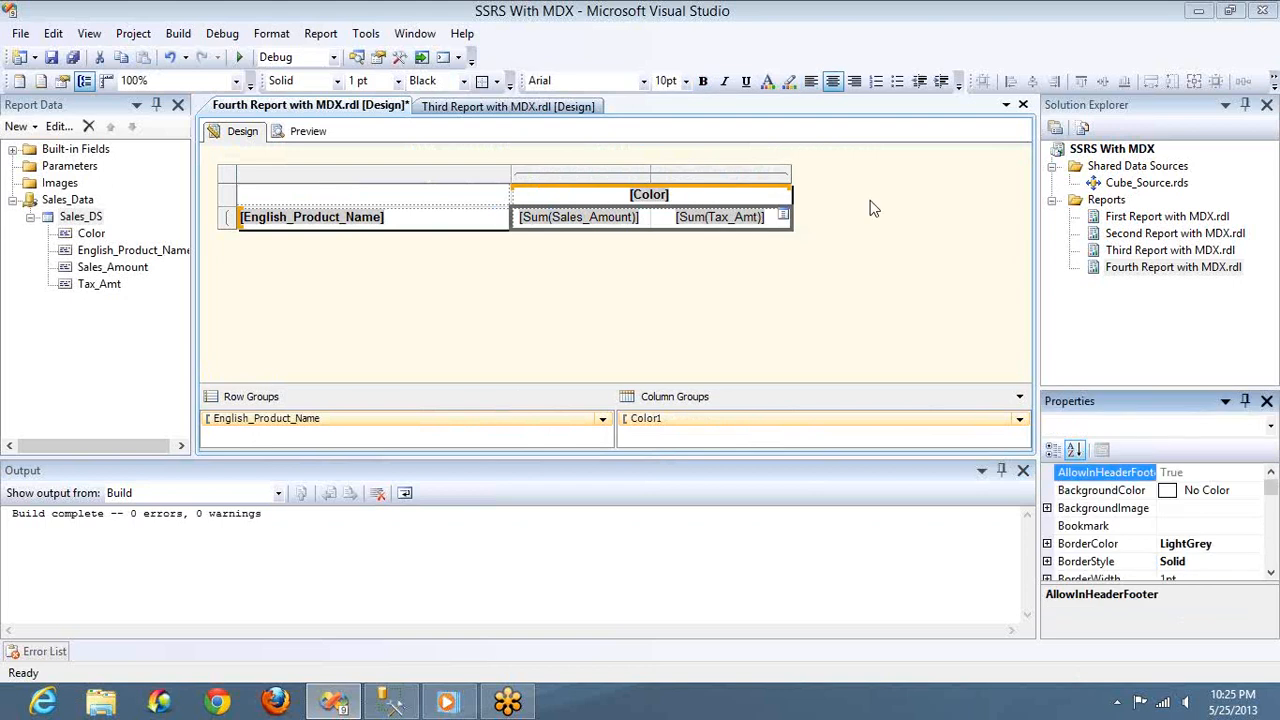
pyautogui.scroll(-2, 1274, 537)
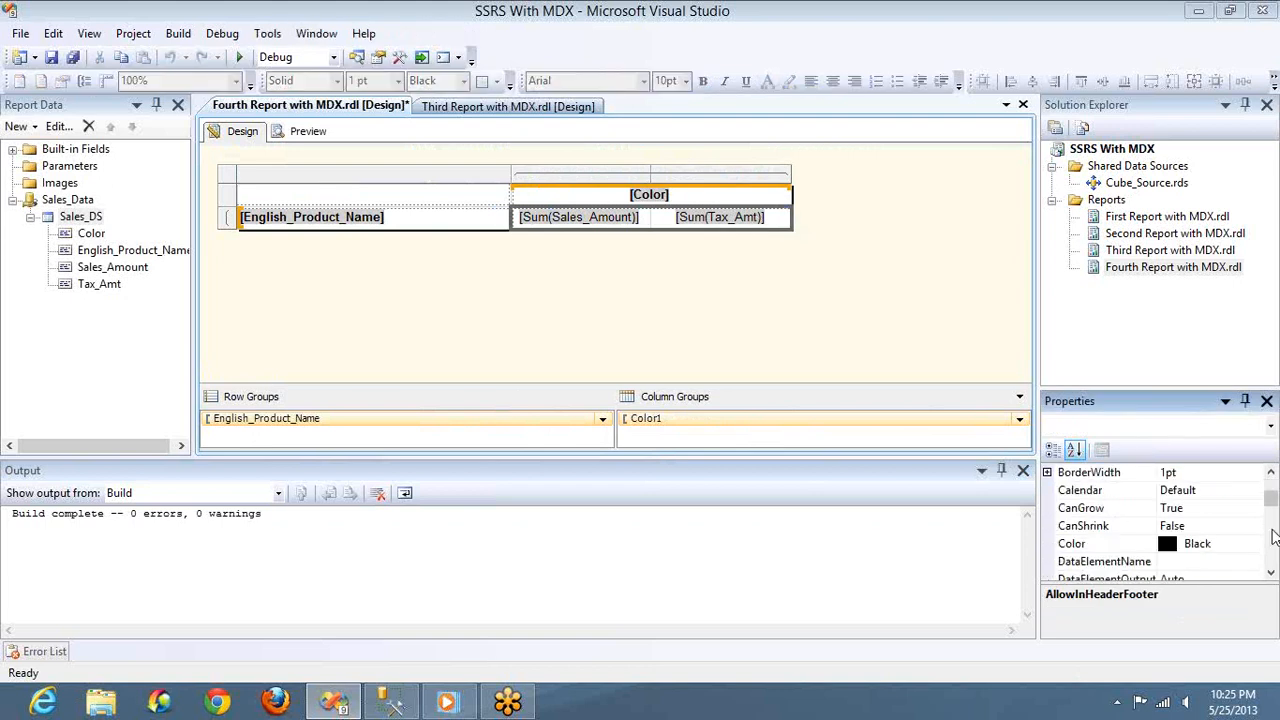
pyautogui.click(1272, 473)
pyautogui.click(1273, 473)
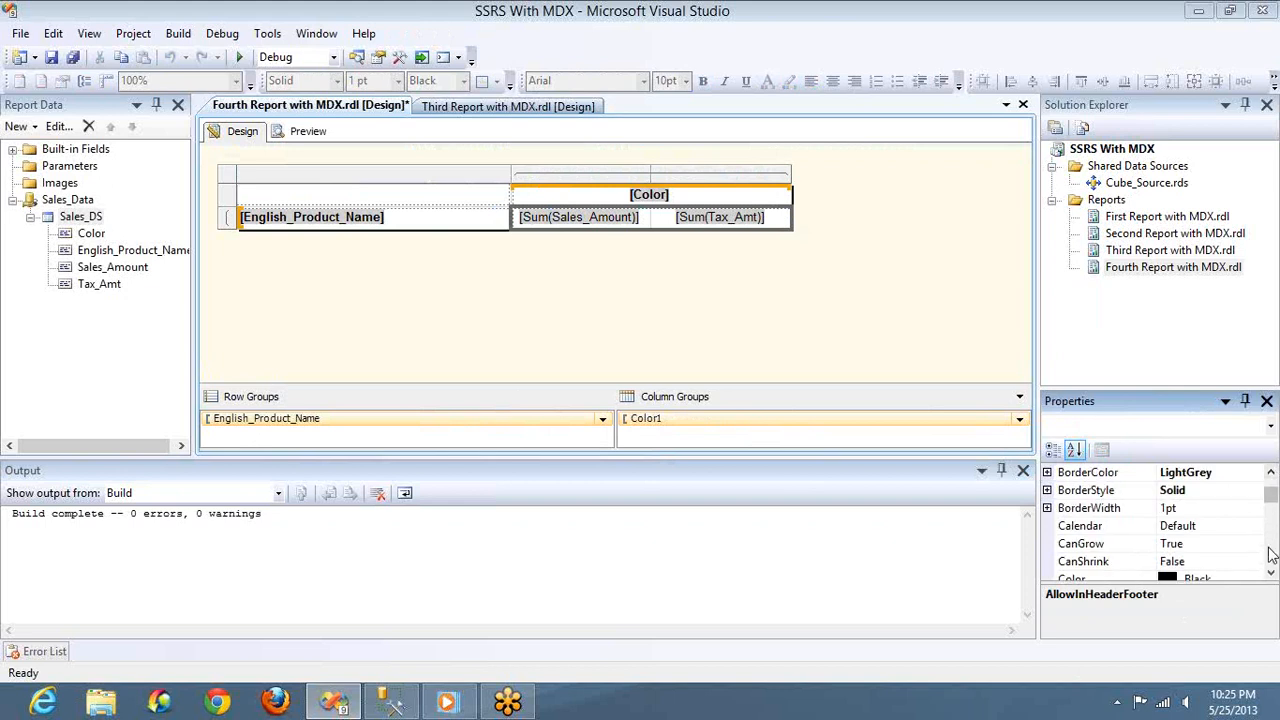
pyautogui.scroll(-2, 1272, 556)
pyautogui.scroll(-2, 1272, 546)
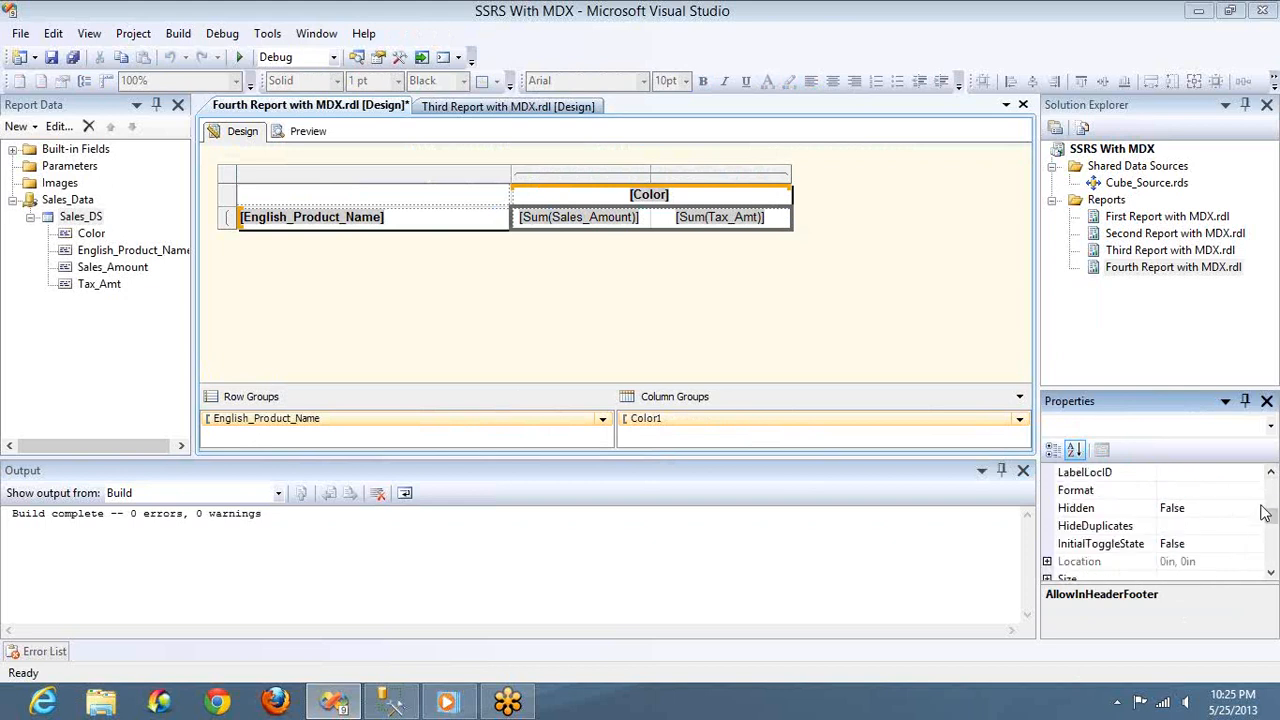
pyautogui.scroll(2, 1268, 497)
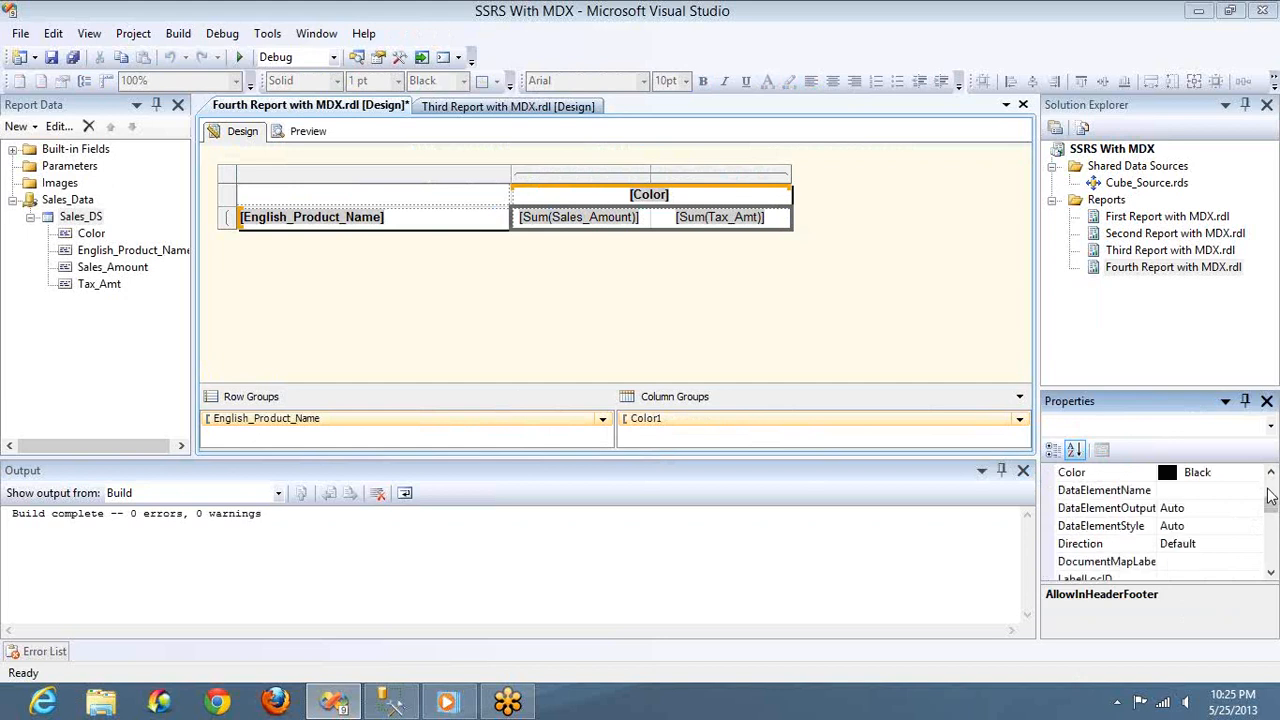
pyautogui.scroll(-2, 1270, 535)
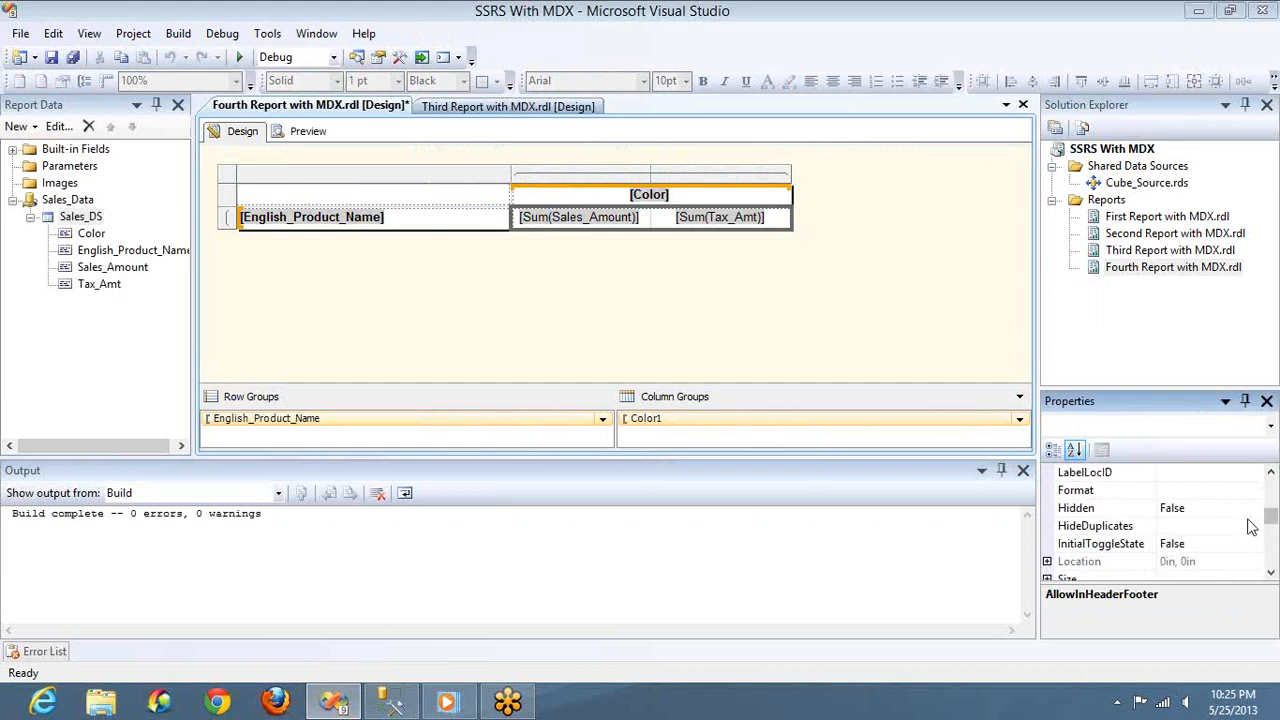
pyautogui.click(1218, 492)
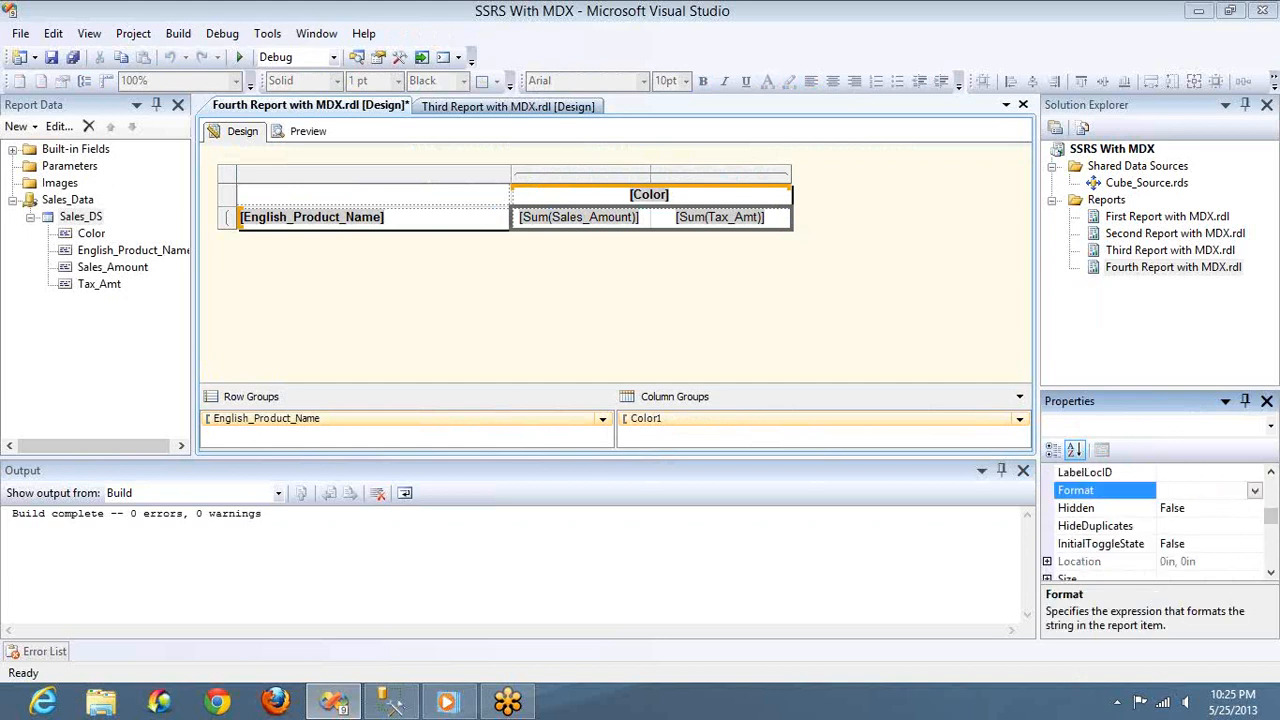
pyautogui.write('#,##,00.00')
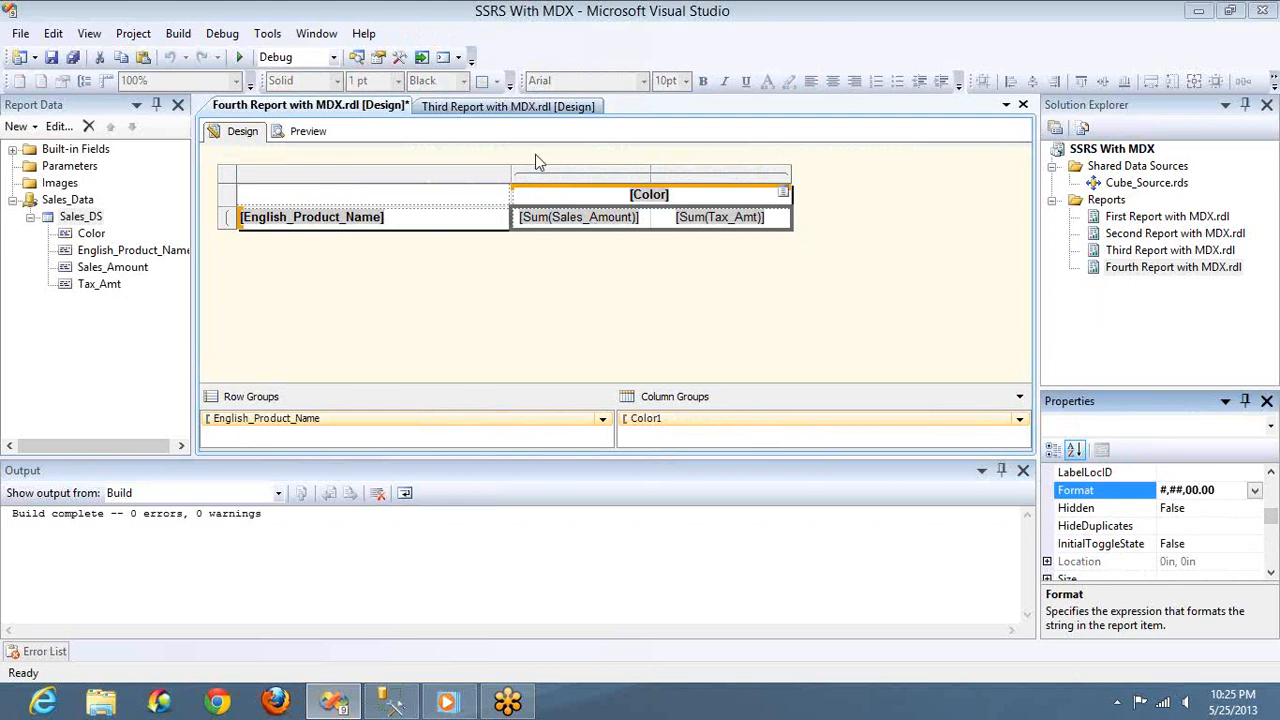
pyautogui.click(305, 132)
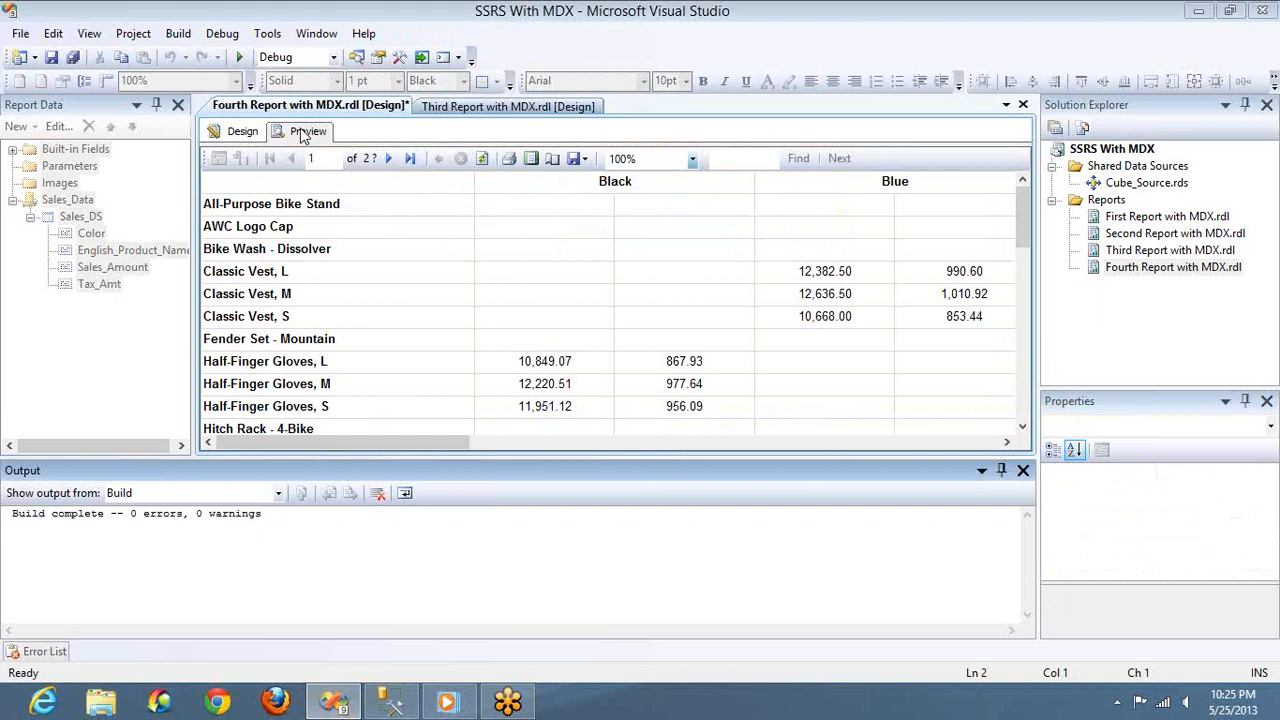
# Set the background color of the English_Product_Name cell and the Color header to LightGrey, and preview the report
pyautogui.click(239, 138)
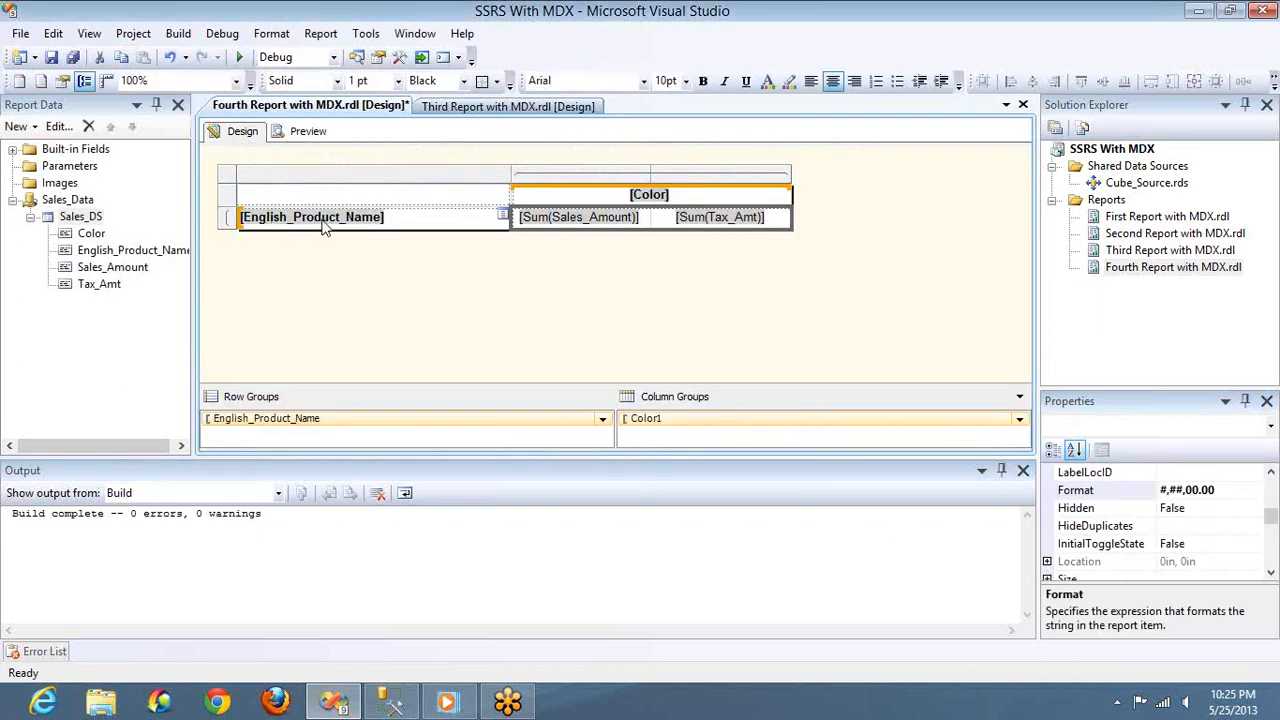
pyautogui.click(408, 226)
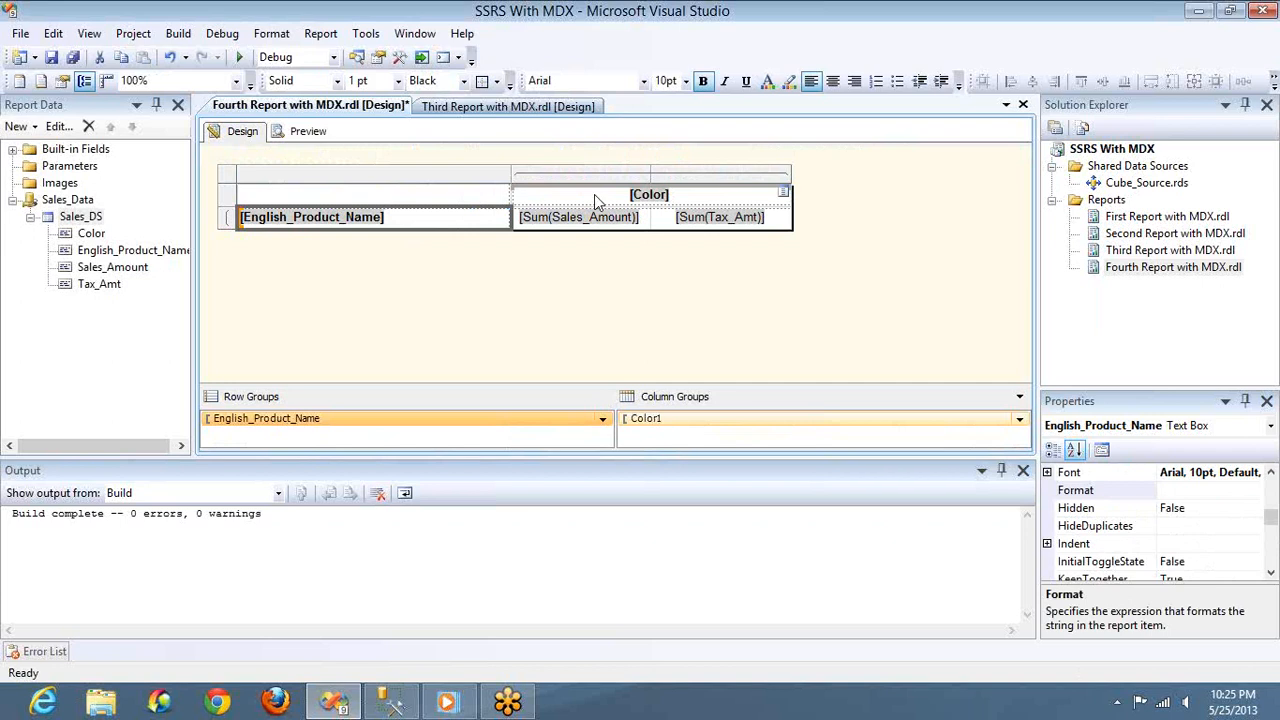
pyautogui.keyDown('ctrl'); pyautogui.click(594, 197); pyautogui.keyUp('ctrl')
pyautogui.press('F4')
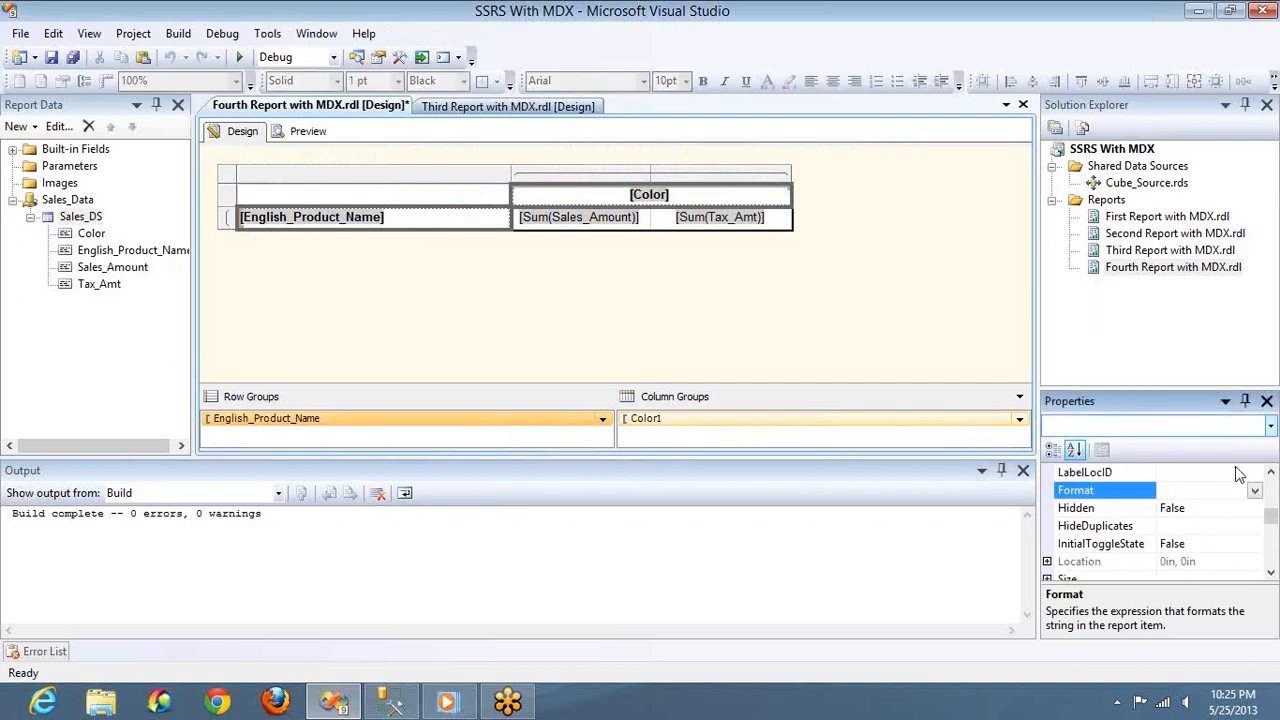
pyautogui.scroll(4, 1270, 486)
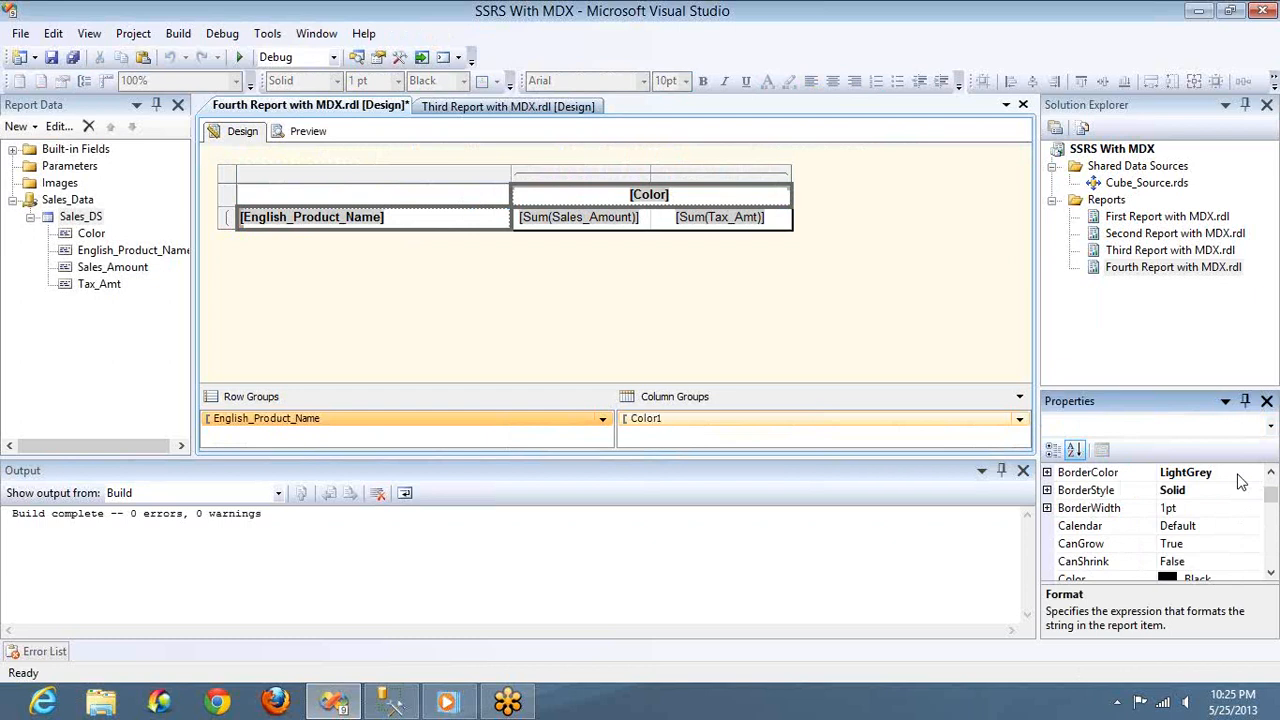
pyautogui.click(1238, 474)
pyautogui.doubleClick(1238, 474)
pyautogui.hotkey('ctrl', 'c')
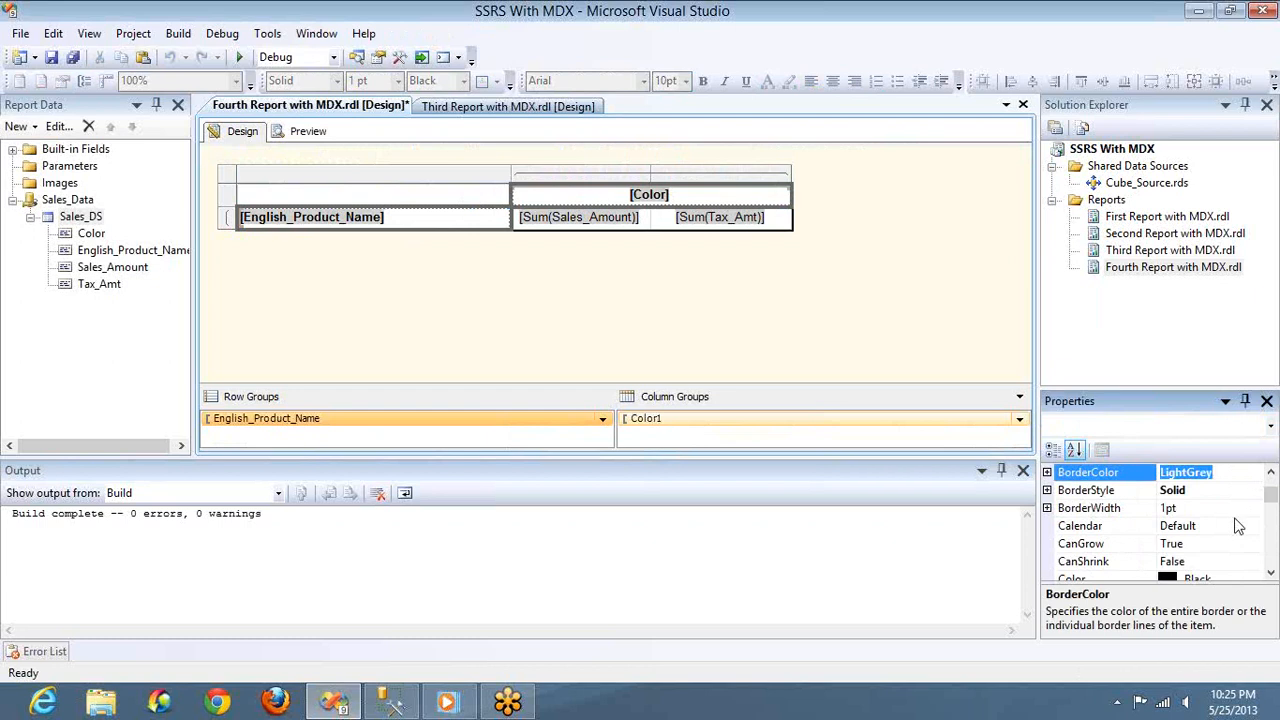
pyautogui.click(1270, 474)
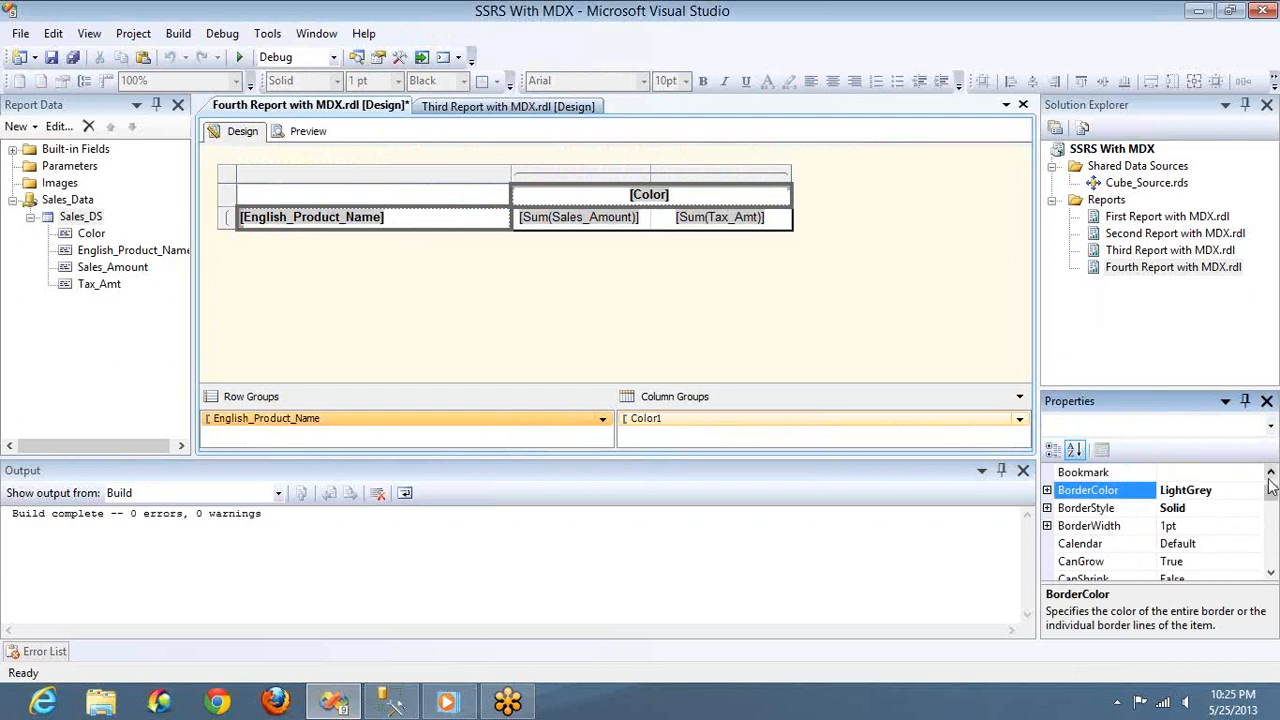
pyautogui.click(1270, 474)
pyautogui.click(1270, 474)
pyautogui.click(1270, 474)
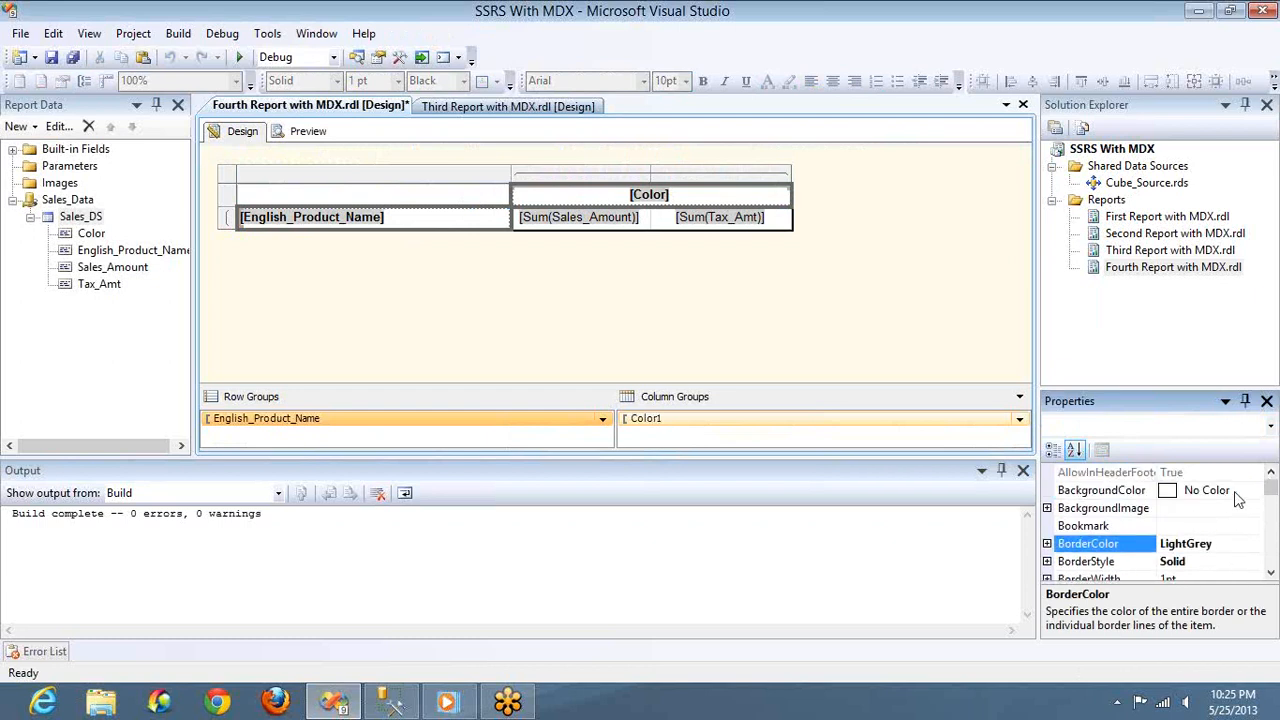
pyautogui.click(1234, 490)
pyautogui.doubleClick(1235, 490)
pyautogui.hotkey('ctrl', 'v')
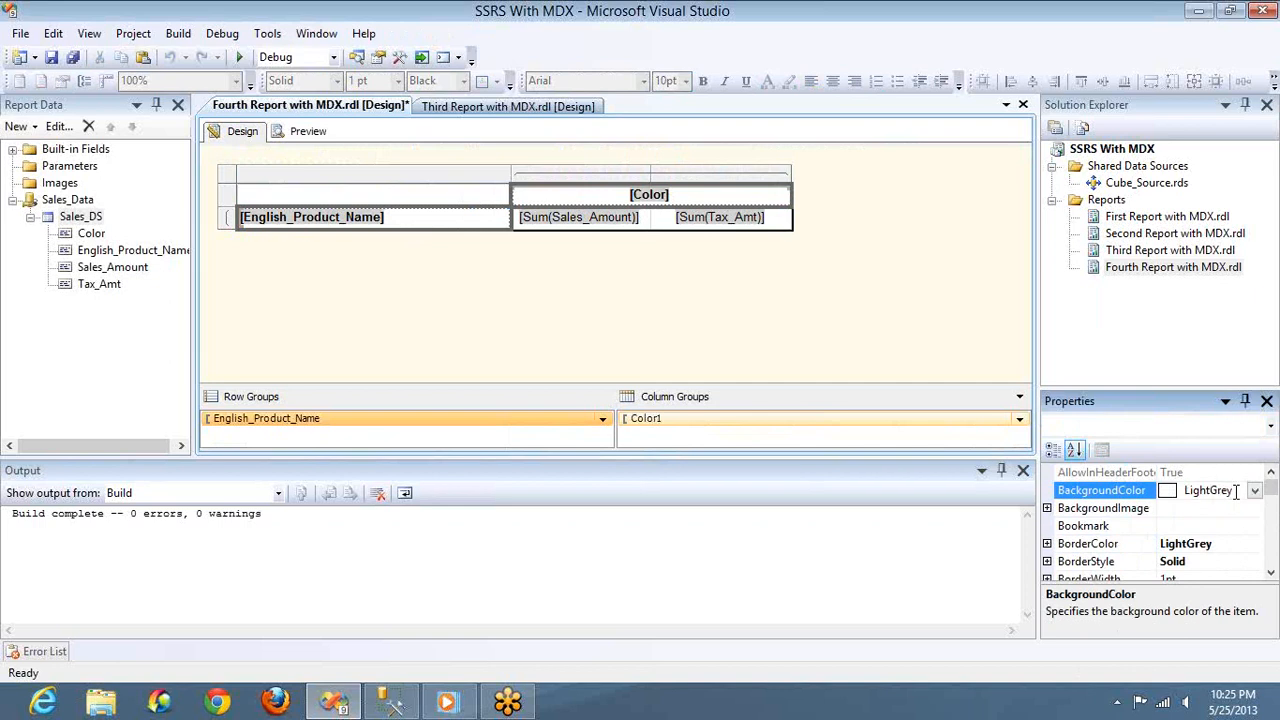
pyautogui.press('Return')
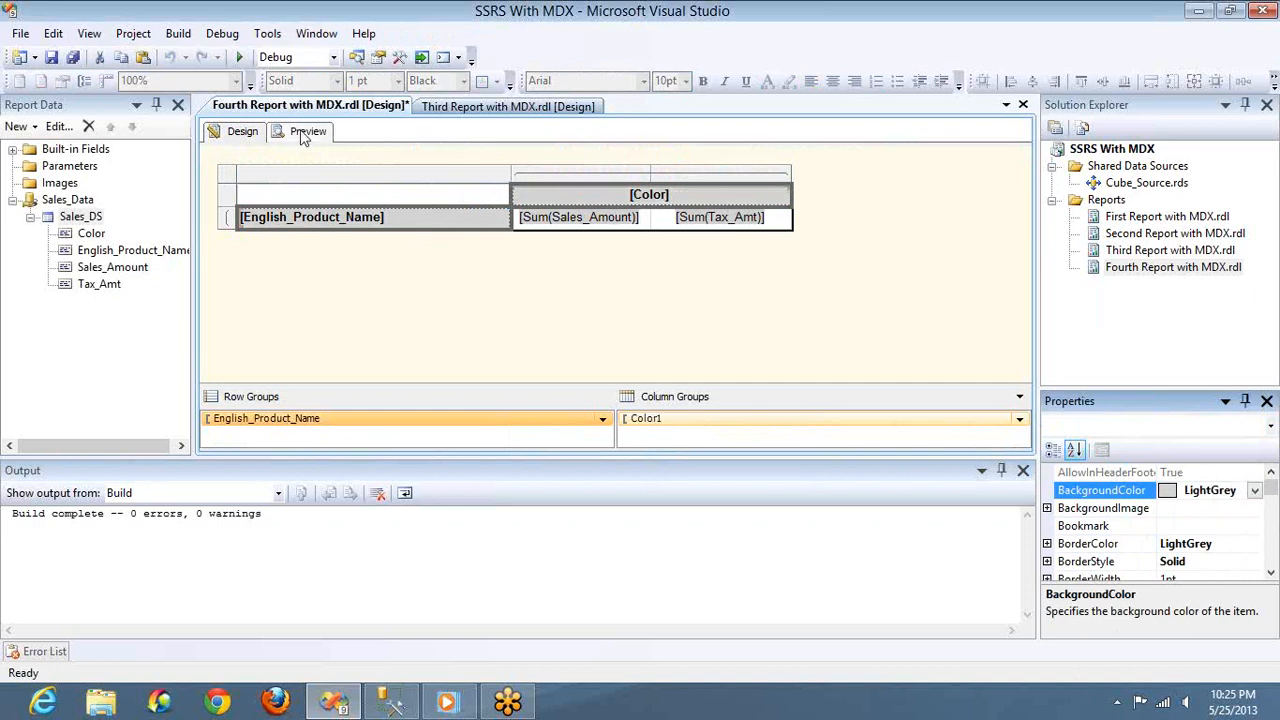
pyautogui.click(304, 133)
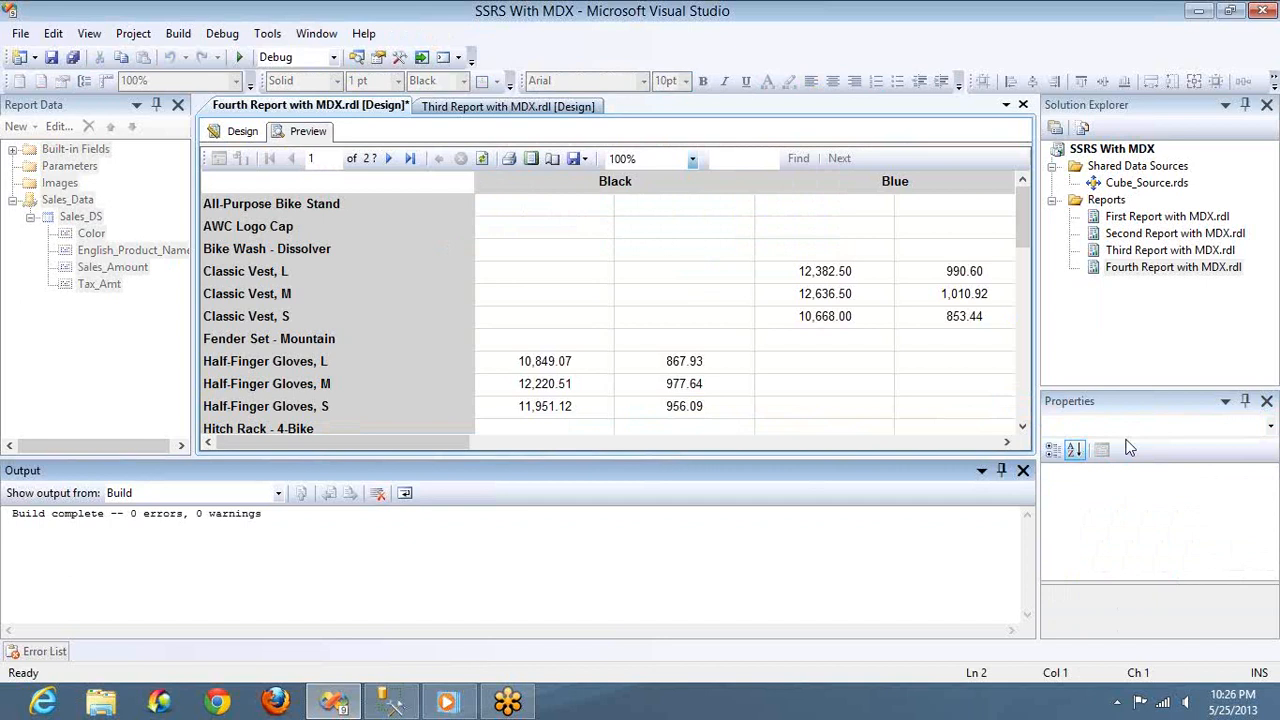
# Return to the report design and open the Sales_DS dataset's query in the Query Designer
pyautogui.click(242, 133)
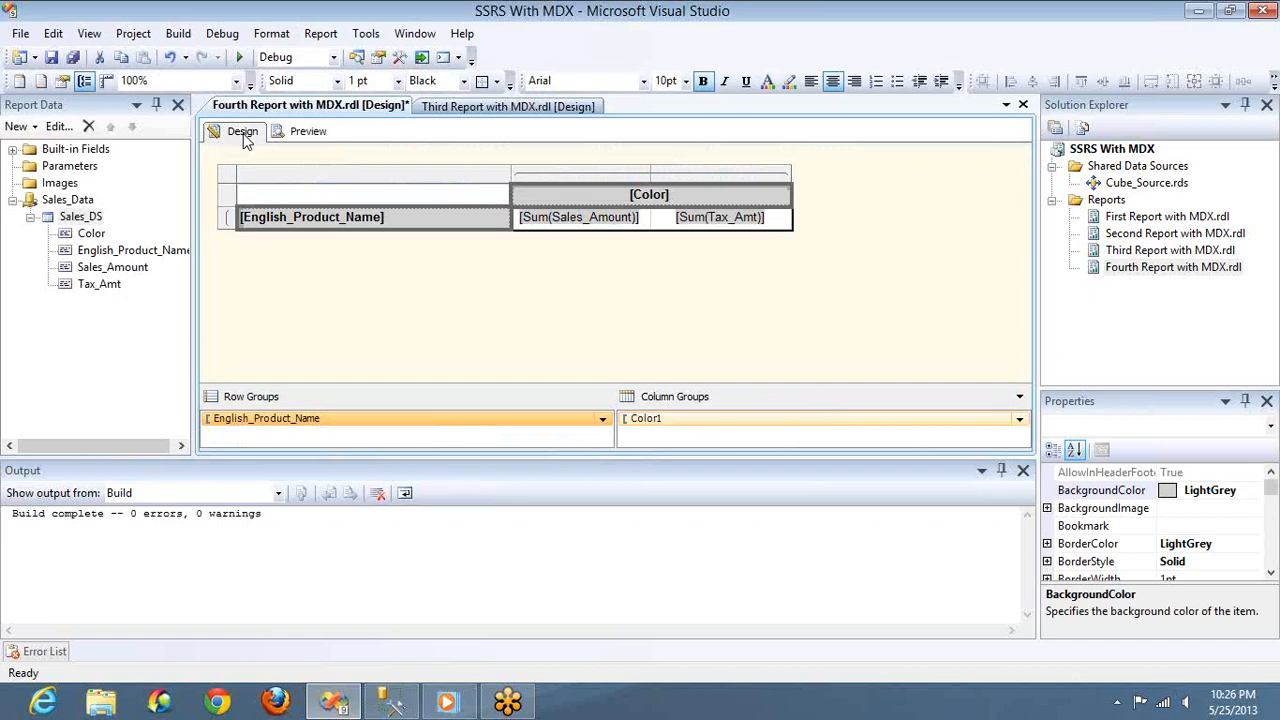
pyautogui.doubleClick(84, 220)
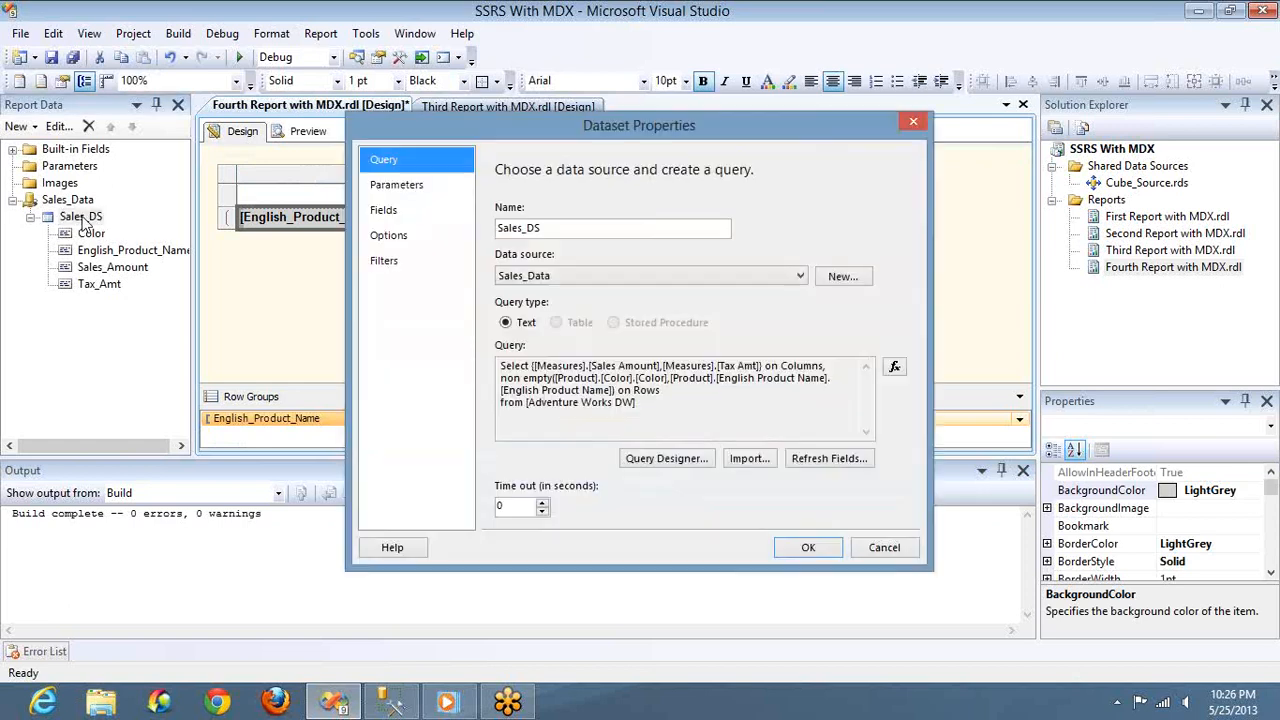
pyautogui.click(678, 461)
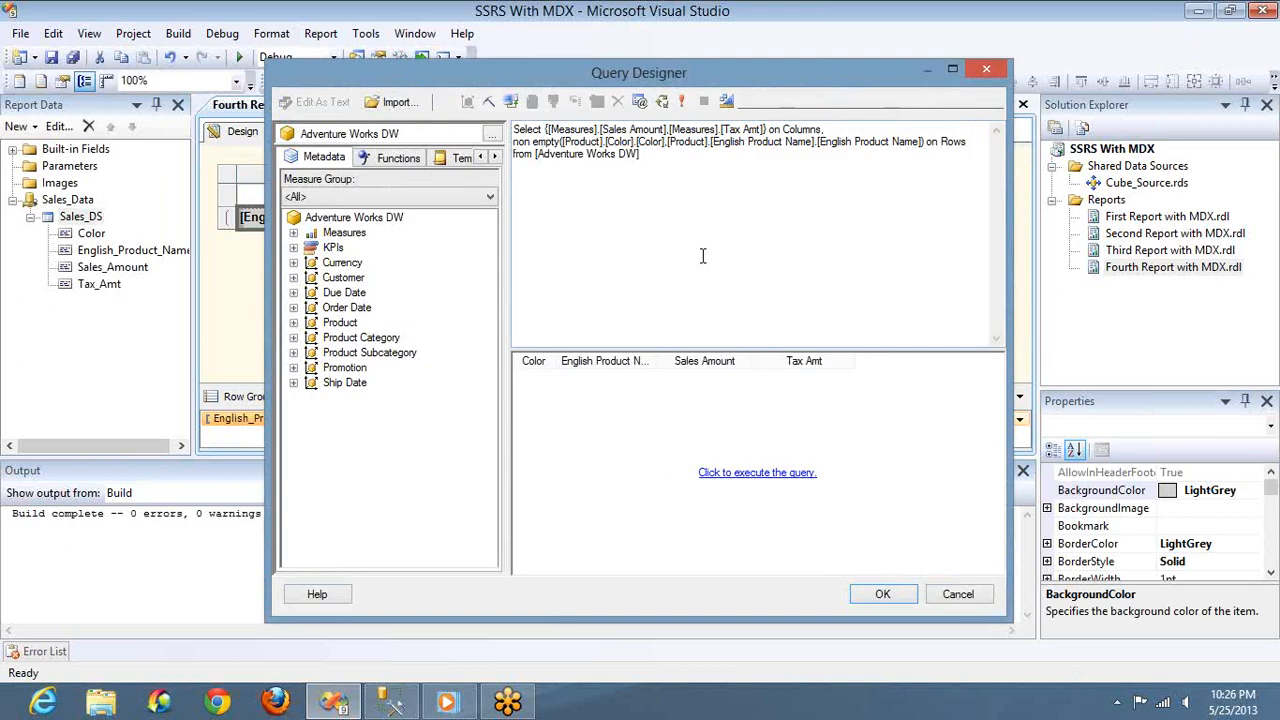
pyautogui.click(669, 158)
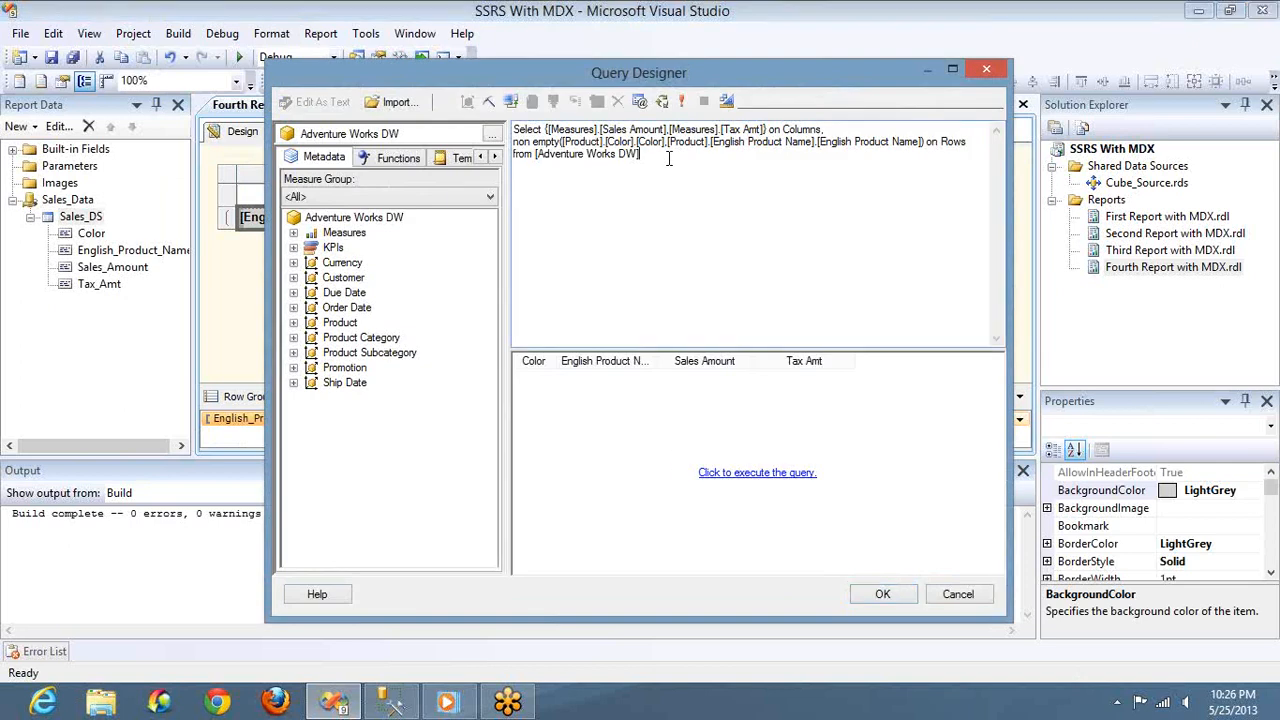
pyautogui.hotkey('shift', 'Left')
pyautogui.hotkey('shift', 'Left')
pyautogui.hotkey('shift', 'Left')
pyautogui.hotkey('shift', 'Left')
pyautogui.hotkey('shift', 'Left')
pyautogui.hotkey('shift', 'Left')
pyautogui.hotkey('shift', 'Left')
pyautogui.hotkey('shift', 'Left')
pyautogui.hotkey('shift', 'Left')
pyautogui.hotkey('shift', 'Left')
pyautogui.hotkey('shift', 'Left')
pyautogui.hotkey('shift', 'Left')
pyautogui.hotkey('shift', 'Left')
pyautogui.hotkey('shift', 'Left')
pyautogui.hotkey('shift', 'Left')
pyautogui.hotkey('shift', 'Left')
pyautogui.hotkey('shift', 'Left')
pyautogui.hotkey('shift', 'Left')
pyautogui.hotkey('shift', 'Left')
pyautogui.hotkey('shift', 'Left')
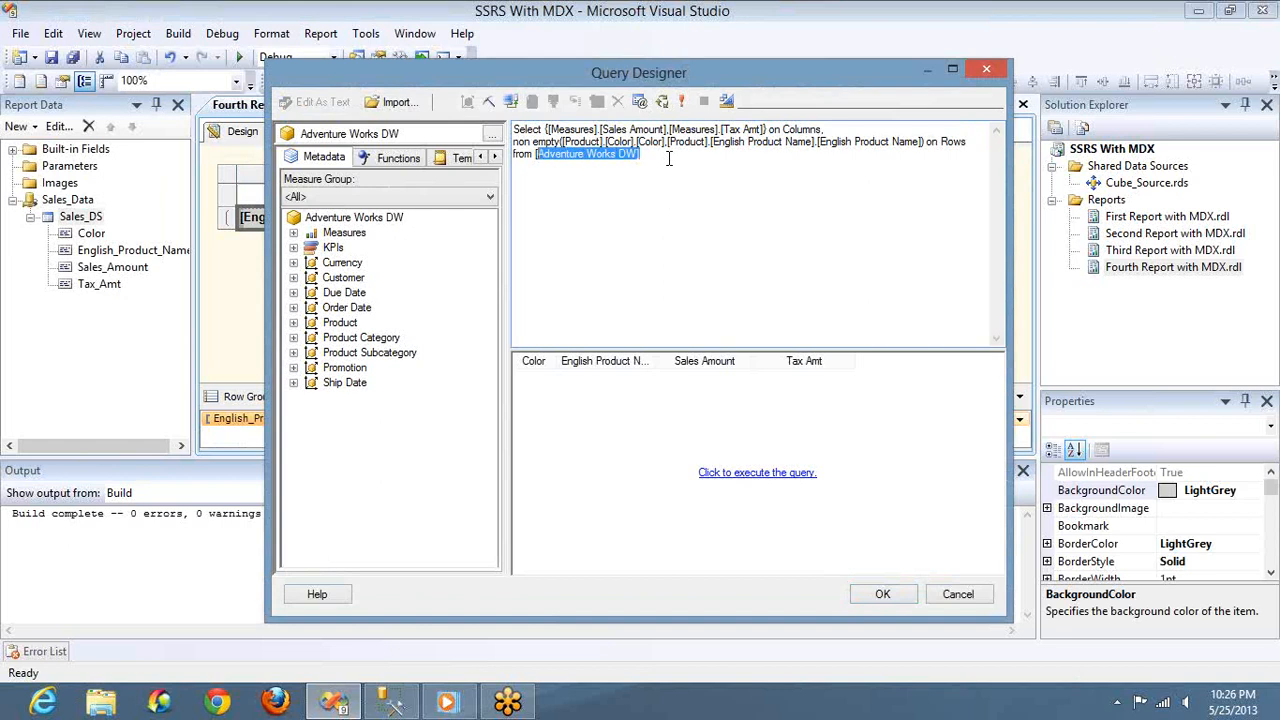
pyautogui.hotkey('shift', 'Right')
pyautogui.hotkey('shift', 'Right')
pyautogui.press('Left')
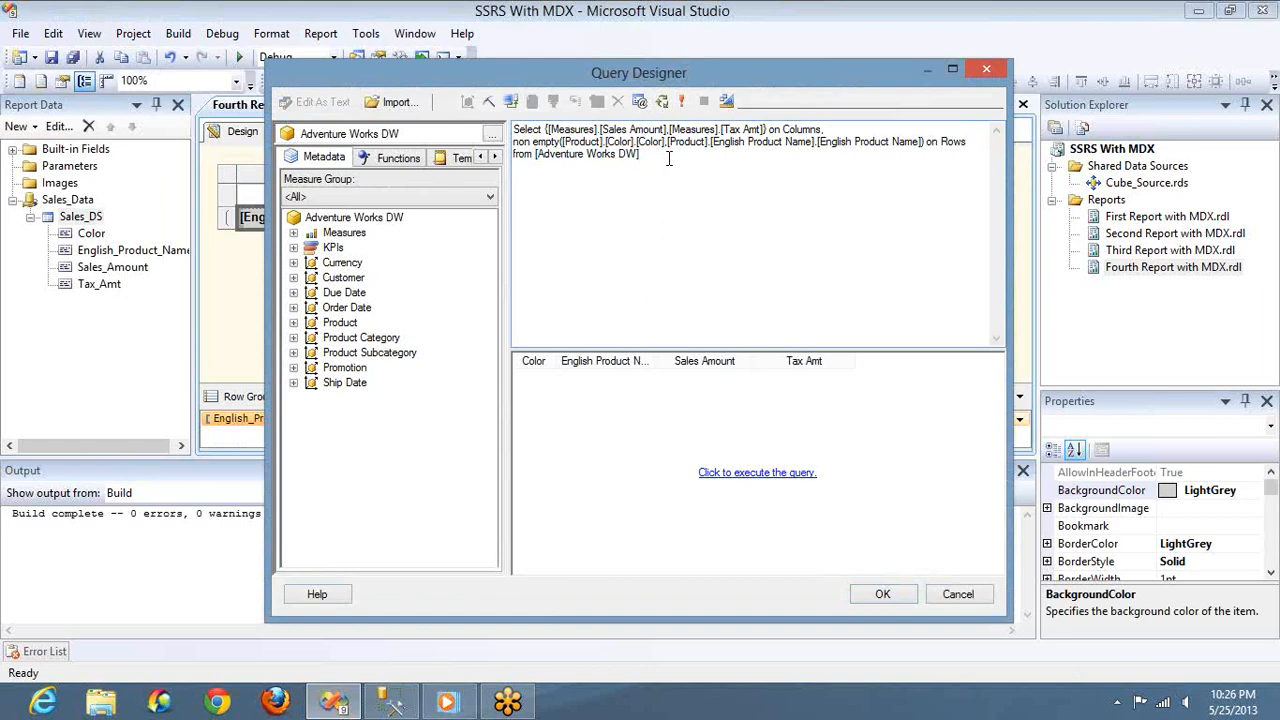
pyautogui.write('(')
pyautogui.write('select @Color')
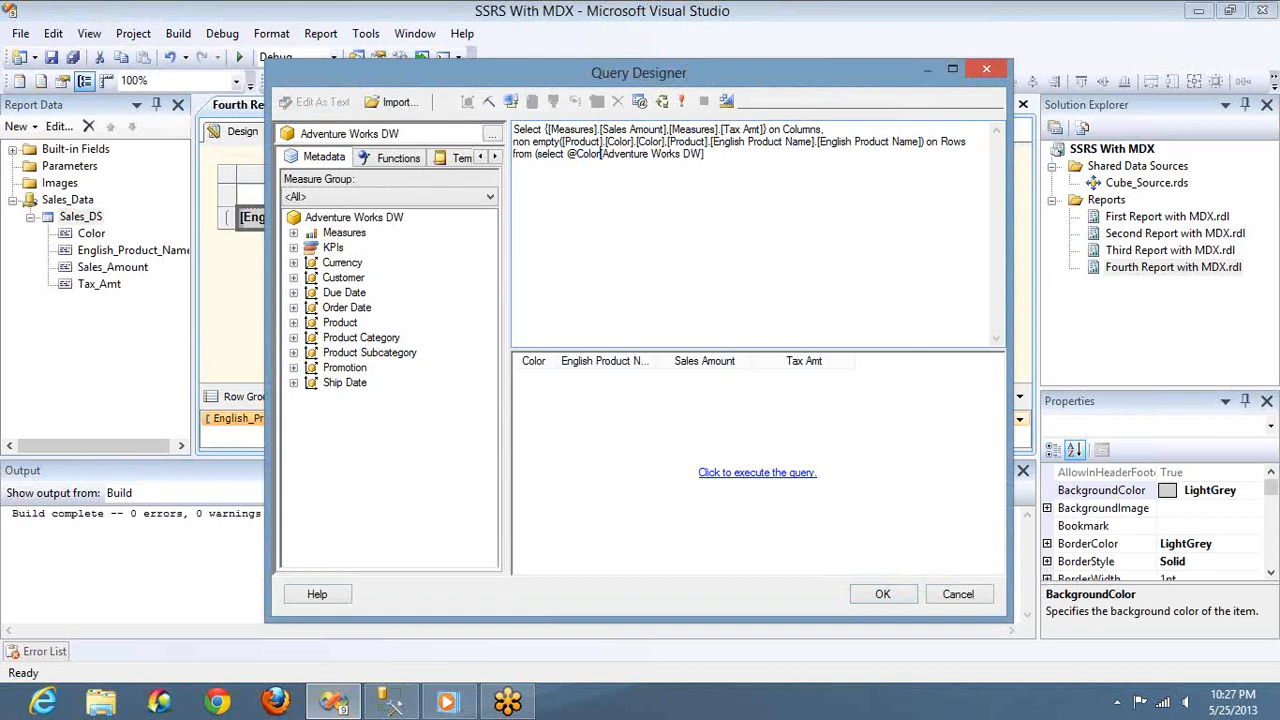
pyautogui.write(' o')
pyautogui.write('n Columns')
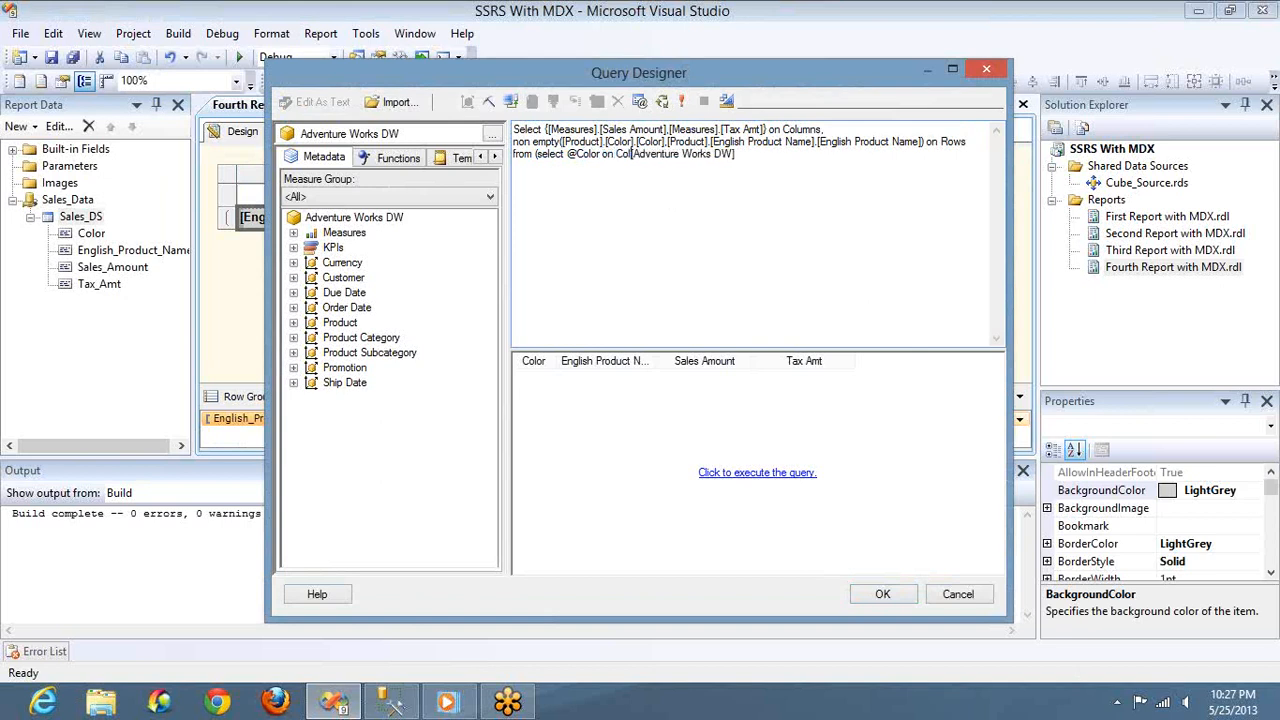
pyautogui.write(' from [Adventure Works DW]')
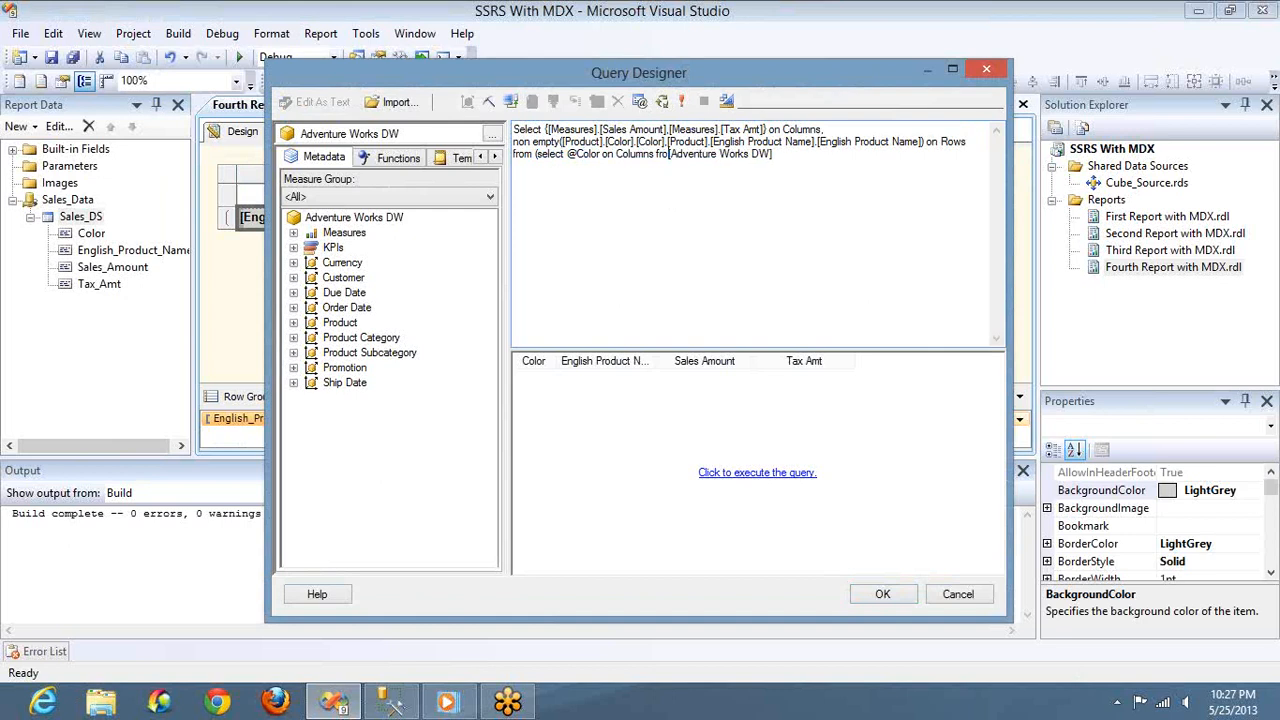
pyautogui.write(')')
pyautogui.hotkey('shift', 'Left')
pyautogui.hotkey('shift', 'Left')
pyautogui.hotkey('shift', 'Left')
pyautogui.hotkey('shift', 'Left')
pyautogui.hotkey('shift', 'Left')
pyautogui.hotkey('shift', 'Left')
pyautogui.hotkey('shift', 'Left')
pyautogui.hotkey('shift', 'Left')
pyautogui.hotkey('shift', 'Left')
pyautogui.hotkey('shift', 'Left')
pyautogui.hotkey('shift', 'Left')
pyautogui.hotkey('shift', 'Left')
pyautogui.hotkey('shift', 'Left')
pyautogui.hotkey('shift', 'Left')
pyautogui.hotkey('shift', 'Left')
pyautogui.hotkey('shift', 'Left')
pyautogui.hotkey('shift', 'Left')
pyautogui.hotkey('shift', 'Left')
pyautogui.hotkey('shift', 'Left')
pyautogui.hotkey('shift', 'Left')
pyautogui.hotkey('shift', 'Left')
pyautogui.hotkey('shift', 'Left')
pyautogui.hotkey('shift', 'Left')
pyautogui.hotkey('shift', 'Left')
pyautogui.hotkey('shift', 'Left')
pyautogui.hotkey('shift', 'Left')
pyautogui.hotkey('shift', 'Left')
pyautogui.hotkey('shift', 'Left')
pyautogui.hotkey('shift', 'Left')
pyautogui.hotkey('shift', 'Left')
pyautogui.hotkey('shift', 'Left')
pyautogui.hotkey('shift', 'Left')
pyautogui.hotkey('shift', 'Left')
pyautogui.hotkey('shift', 'Left')
pyautogui.hotkey('shift', 'Left')
pyautogui.hotkey('shift', 'Left')
pyautogui.hotkey('shift', 'Left')
pyautogui.hotkey('shift', 'Left')
pyautogui.hotkey('shift', 'Left')
pyautogui.hotkey('ctrl', 'c')
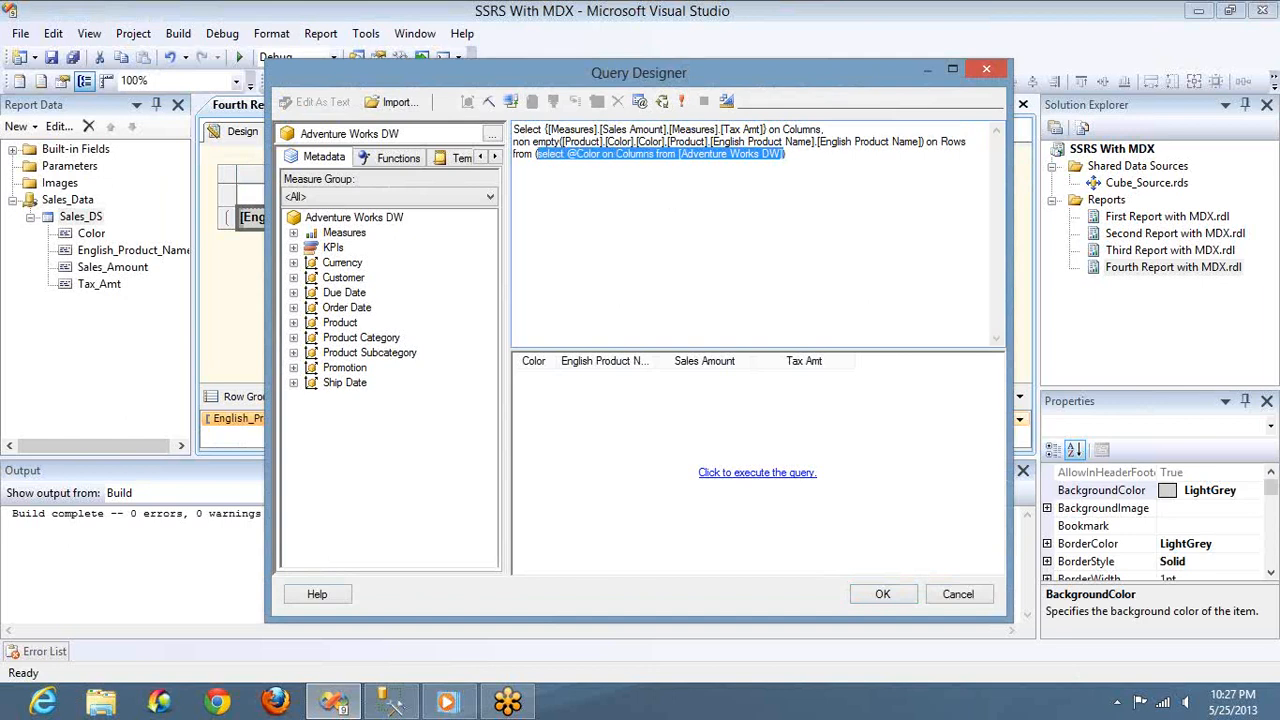
pyautogui.hotkey('alt', 'Tab')
pyautogui.click(741, 186)
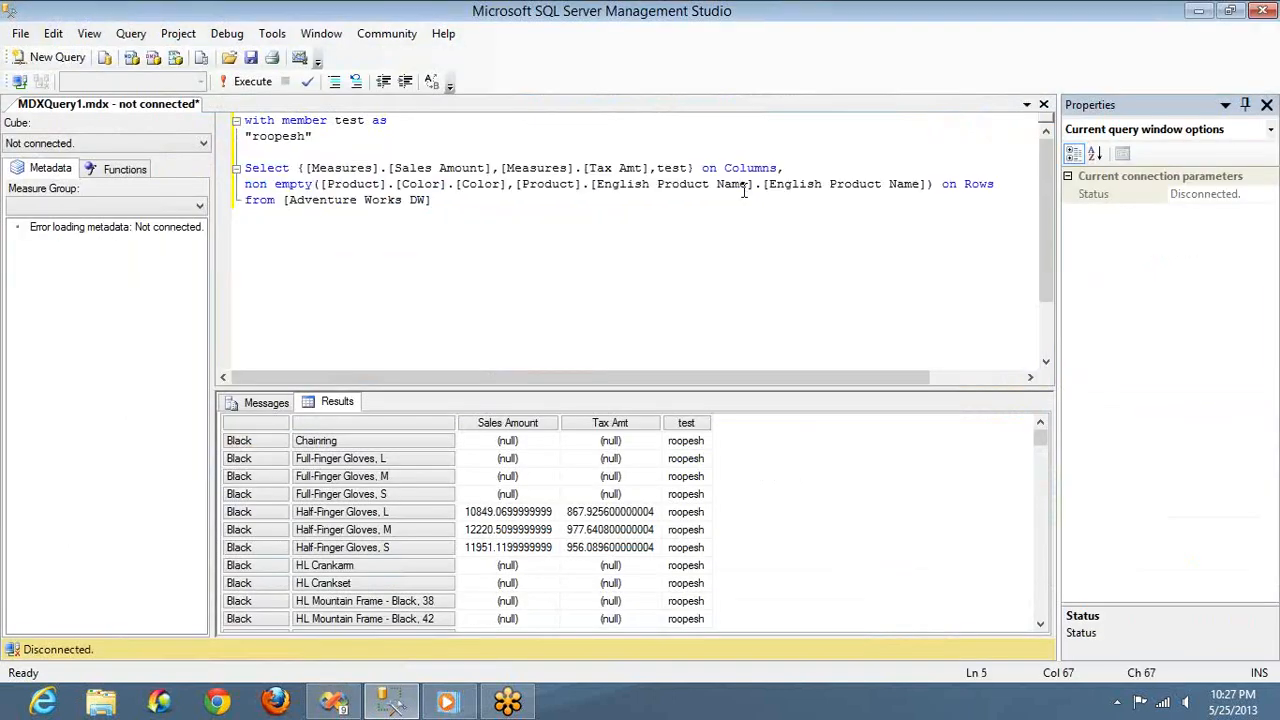
pyautogui.press('End')
pyautogui.press('Return')
pyautogui.press('Return')
pyautogui.hotkey('ctrl', 'v')
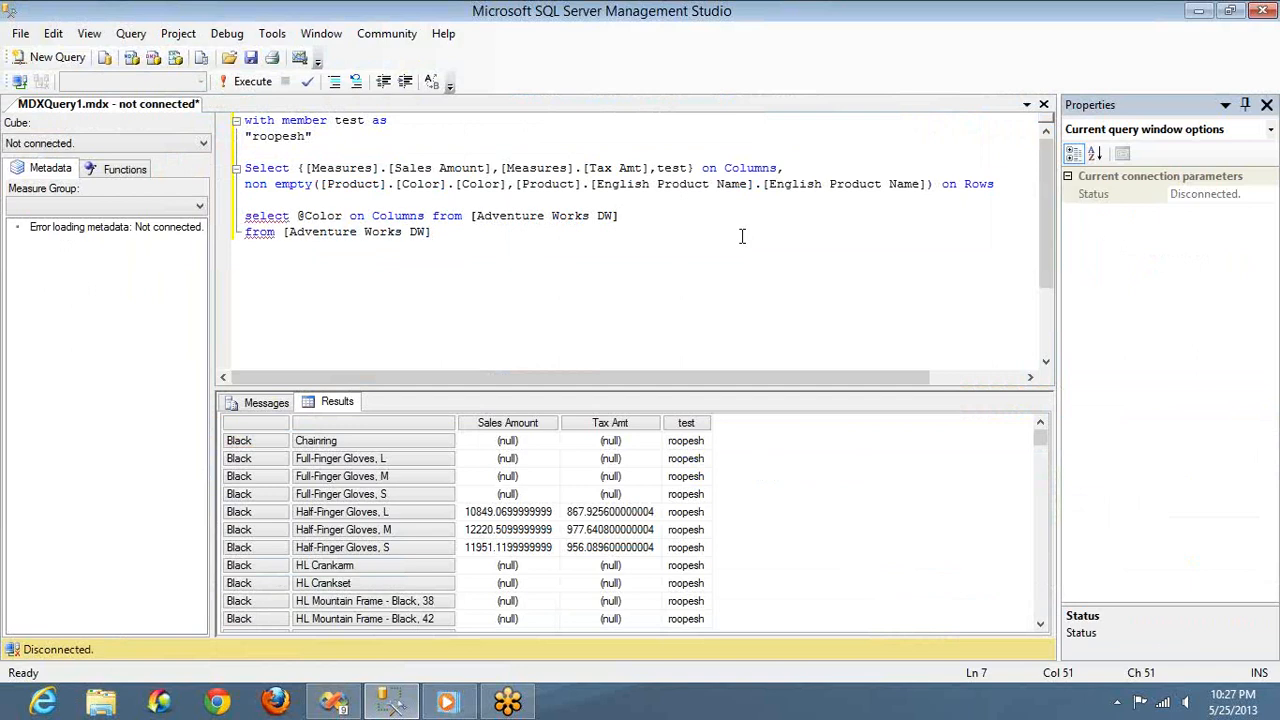
pyautogui.hotkey('ctrl', 'z')
pyautogui.hotkey('ctrl', 'End')
pyautogui.press('Return')
pyautogui.press('Return')
pyautogui.press('Return')
pyautogui.press('Return')
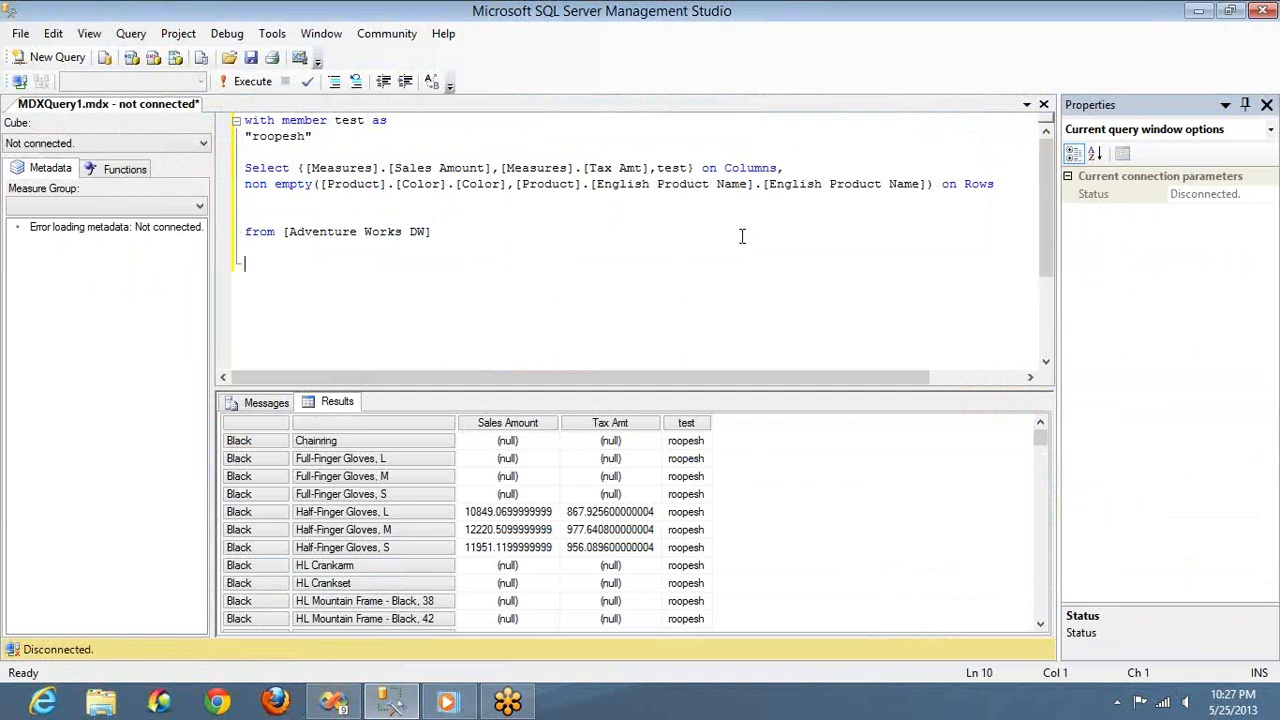
pyautogui.hotkey('ctrl', 'v')
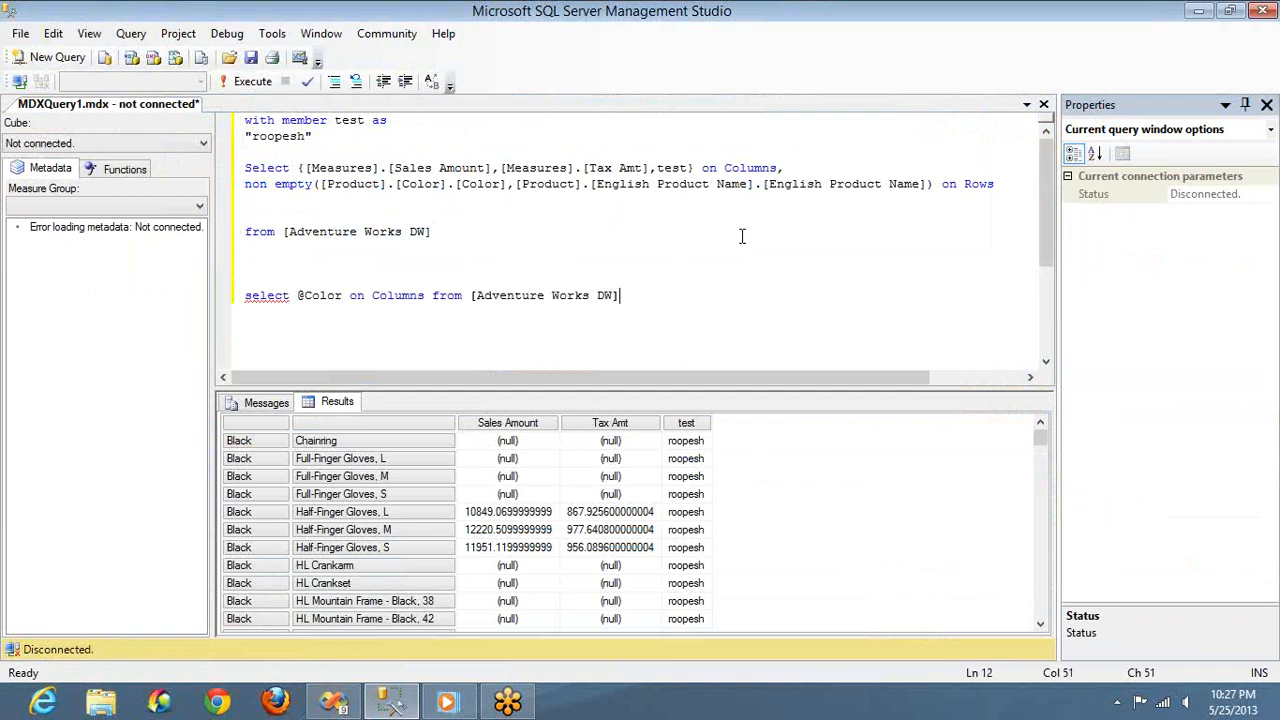
pyautogui.click(504, 184)
pyautogui.keyDown('shift'); pyautogui.click(320, 186); pyautogui.keyUp('shift')
pyautogui.hotkey('ctrl', 'c')
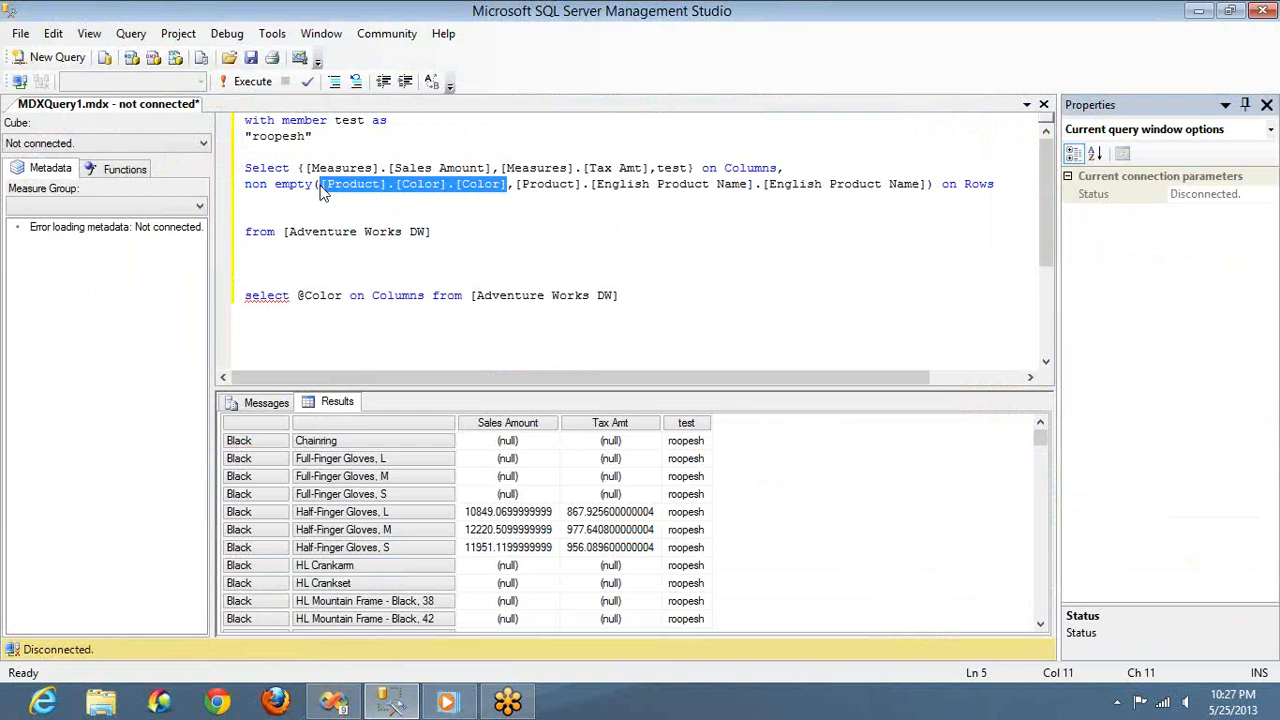
pyautogui.doubleClick(323, 297)
pyautogui.hotkey('ctrl', 'v')
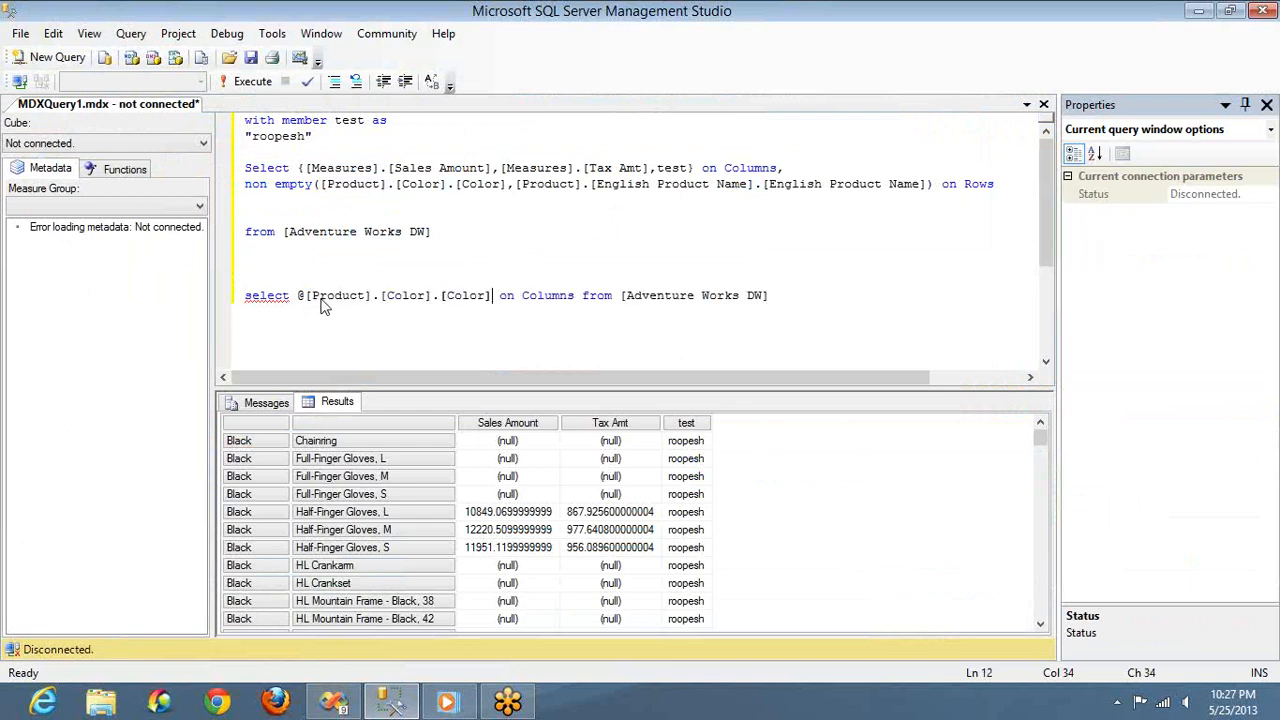
pyautogui.press('Left')
pyautogui.press('Left')
pyautogui.press('Left')
pyautogui.press('Left')
pyautogui.press('Left')
pyautogui.press('Left')
pyautogui.press('Left')
pyautogui.press('Left')
pyautogui.press('Left')
pyautogui.press('Left')
pyautogui.press('Left')
pyautogui.press('Left')
pyautogui.press('Left')
pyautogui.press('Left')
pyautogui.press('Left')
pyautogui.press('Left')
pyautogui.press('Left')
pyautogui.press('Left')
pyautogui.press('Left')
pyautogui.press('Left')
pyautogui.press('Delete')
# Change the last [Color] in the pasted select statement to [Black]
pyautogui.press('Right')
pyautogui.press('Right')
pyautogui.press('Right')
pyautogui.press('Right')
pyautogui.press('Right')
pyautogui.press('Right')
pyautogui.press('Right')
pyautogui.press('Right')
pyautogui.press('Right')
pyautogui.press('Right')
pyautogui.press('Right')
pyautogui.press('Right')
pyautogui.press('Right')
pyautogui.press('Right')
pyautogui.press('Right')
pyautogui.press('Right')
pyautogui.press('Right')
pyautogui.press('Right')
pyautogui.press('Right')
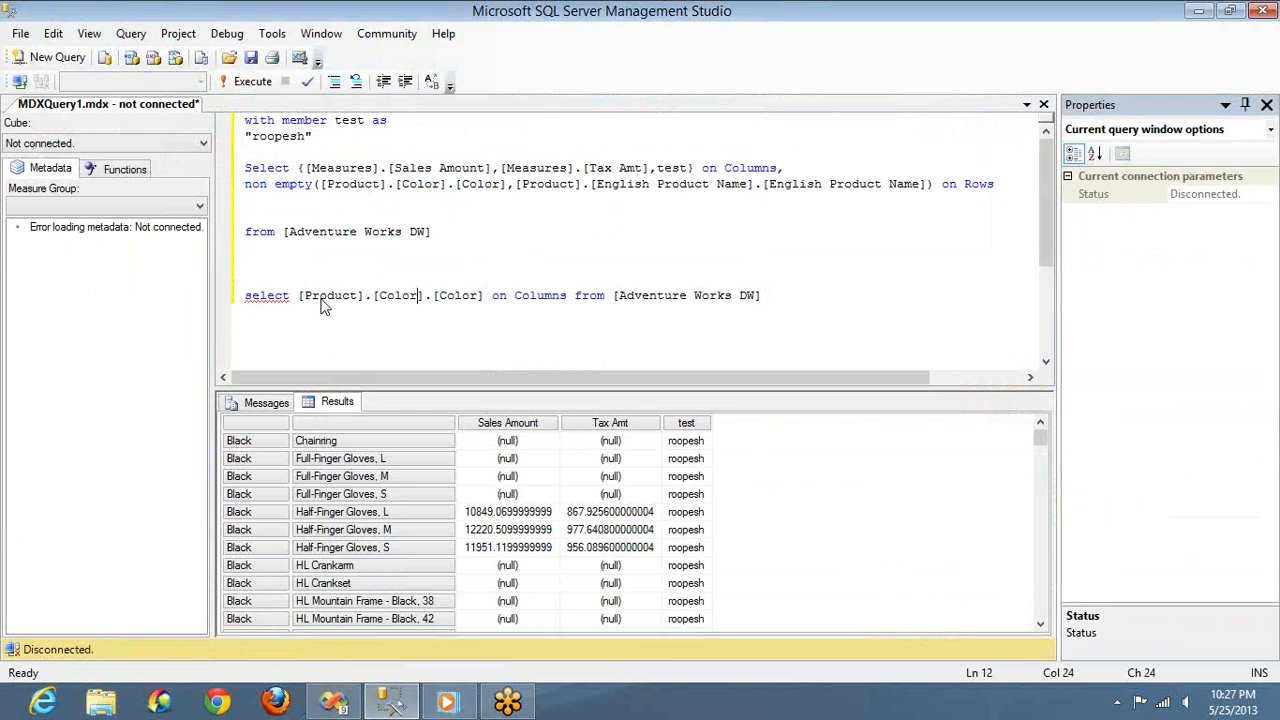
pyautogui.hotkey('shift', 'Right')
pyautogui.hotkey('shift', 'Right')
pyautogui.hotkey('shift', 'Right')
pyautogui.hotkey('shift', 'Right')
pyautogui.hotkey('shift', 'Right')
pyautogui.write('Ba')
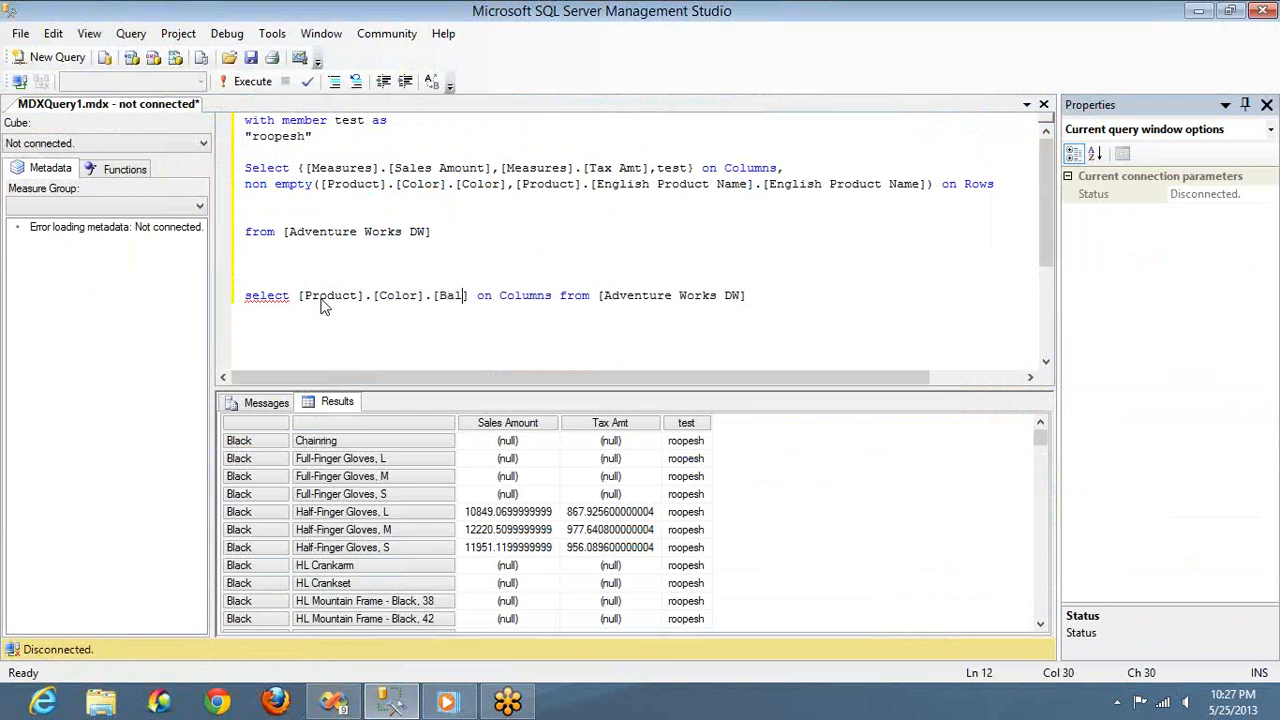
pyautogui.press('BackSpace')
pyautogui.write('lack')
pyautogui.press('End')
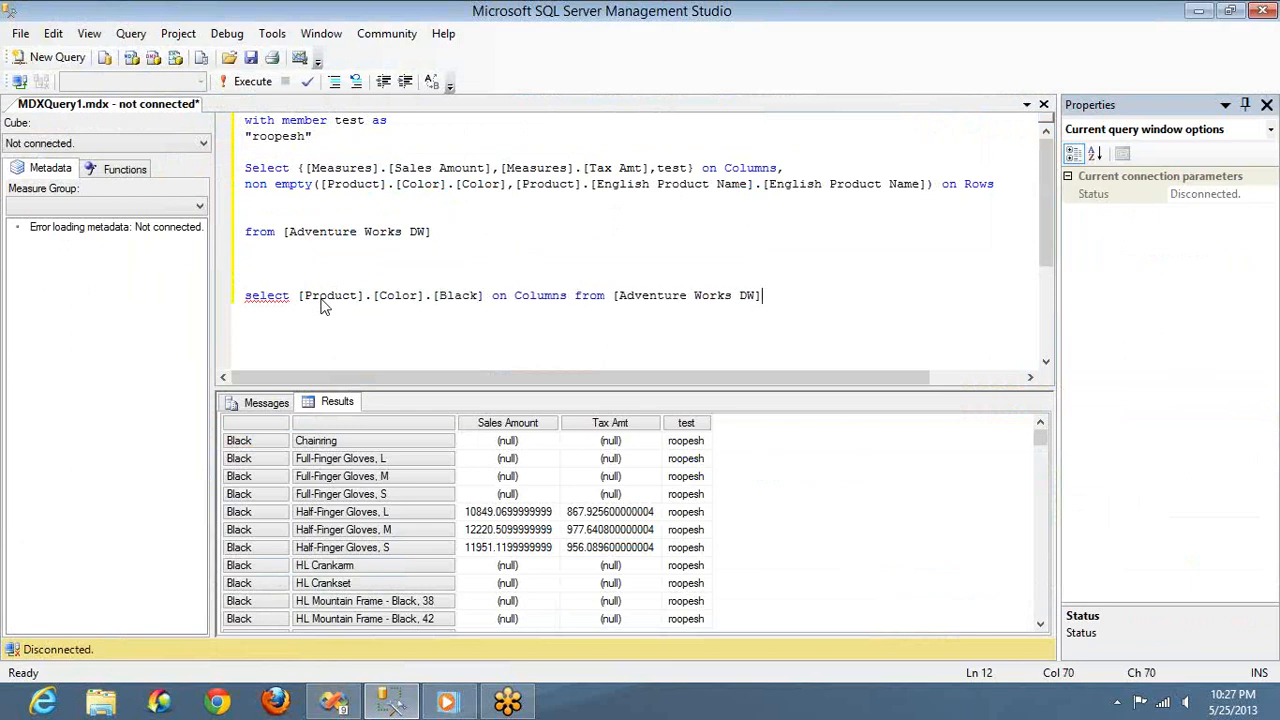
# Execute only the [Product].[Color].[Black] select statement, connecting to Analysis Services with Windows Authentication
pyautogui.hotkey('shift', 'Home')
pyautogui.press('XF86MonBrightnessUp')
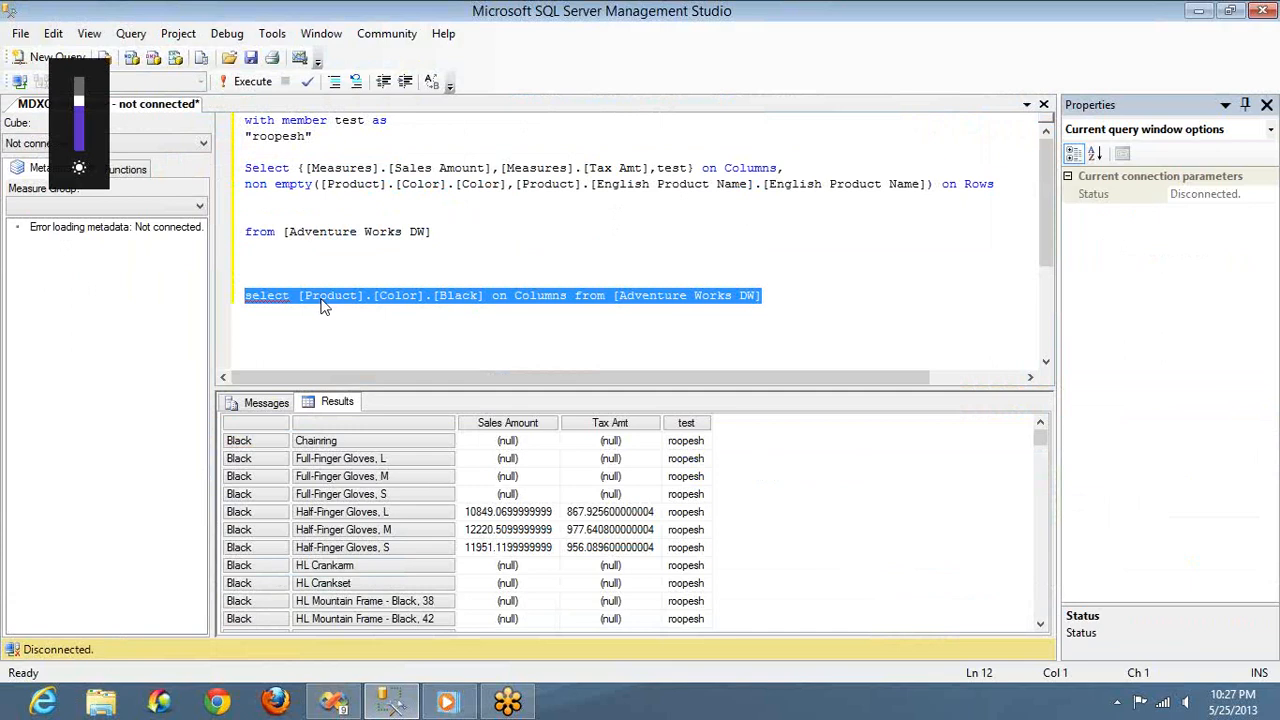
pyautogui.press('F5')
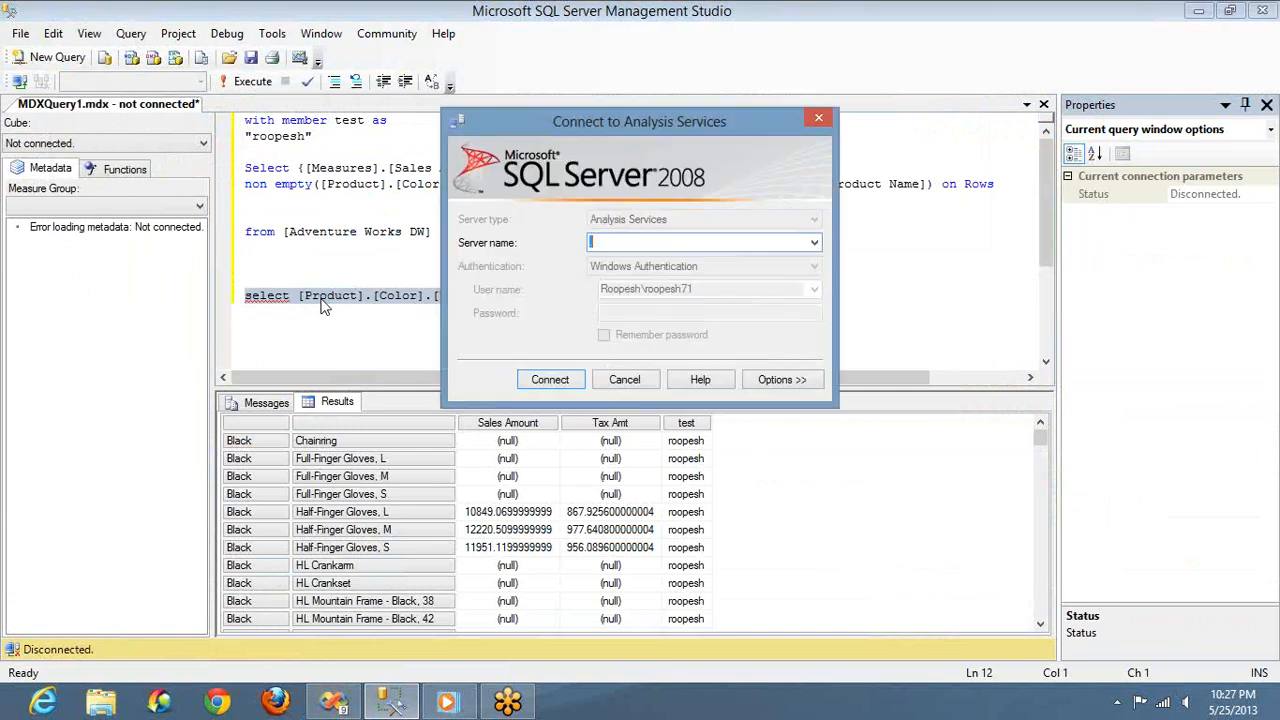
pyautogui.click(625, 379)
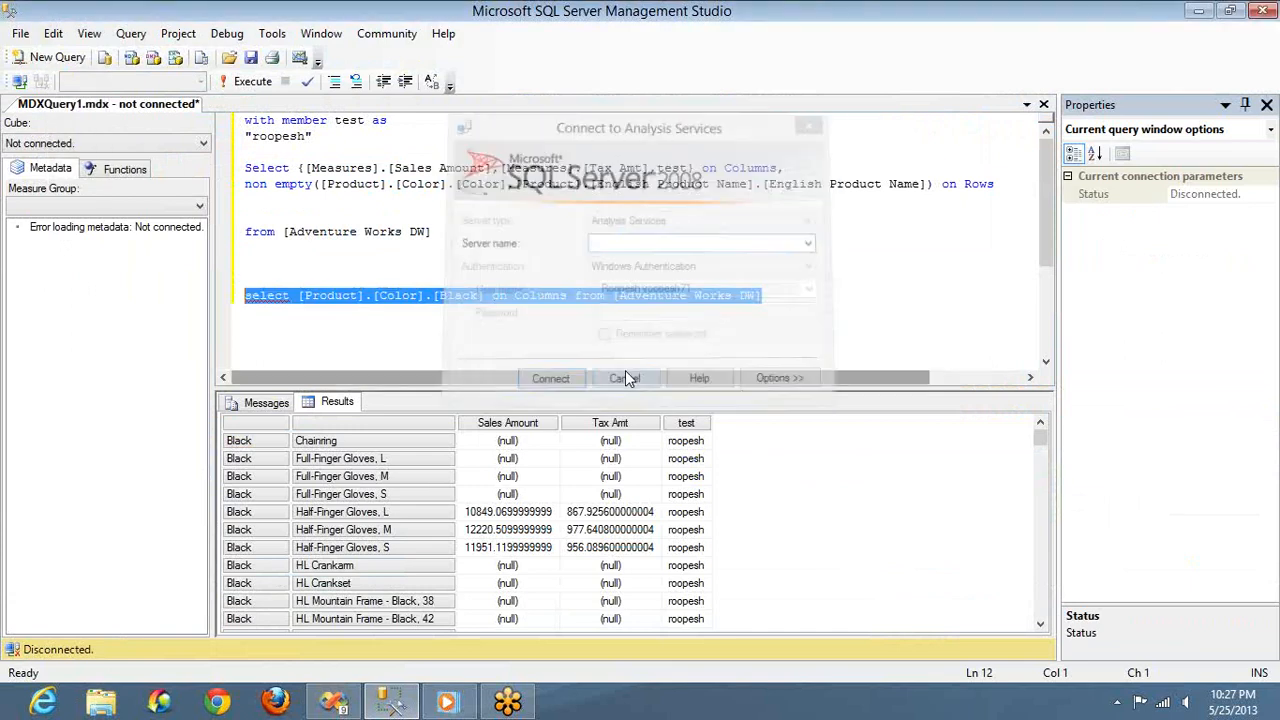
pyautogui.click(251, 85)
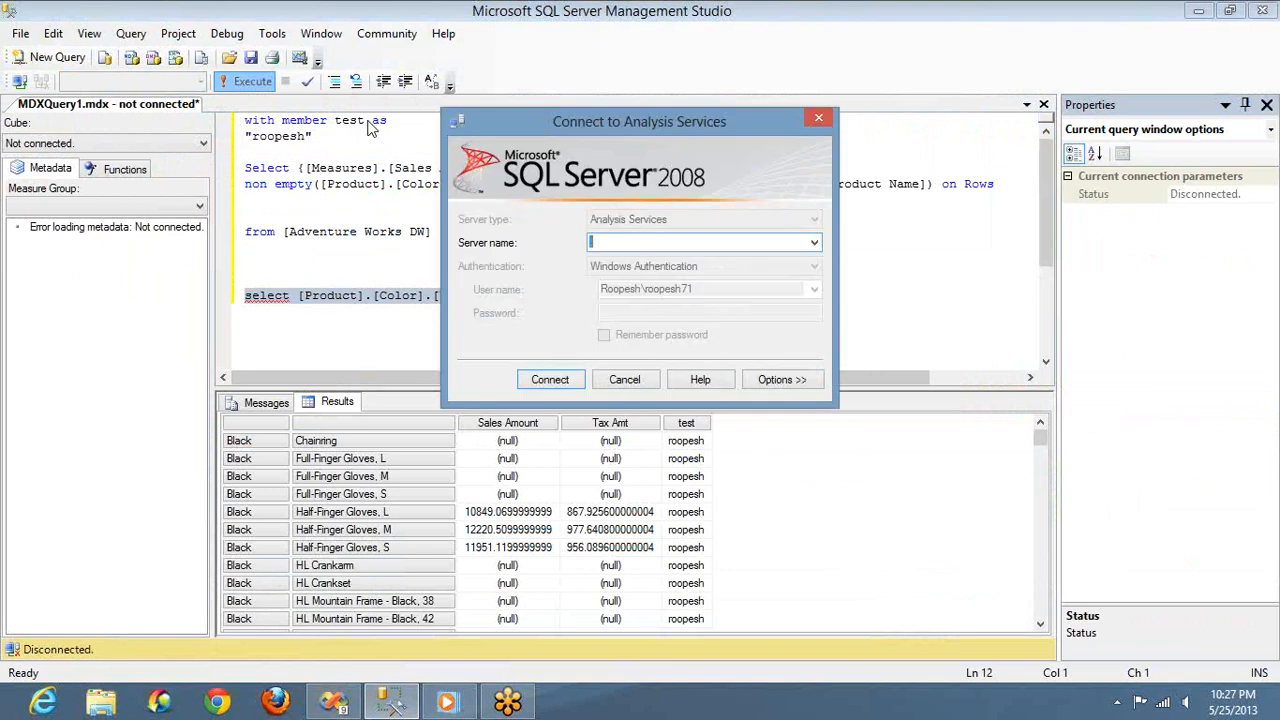
pyautogui.click(549, 380)
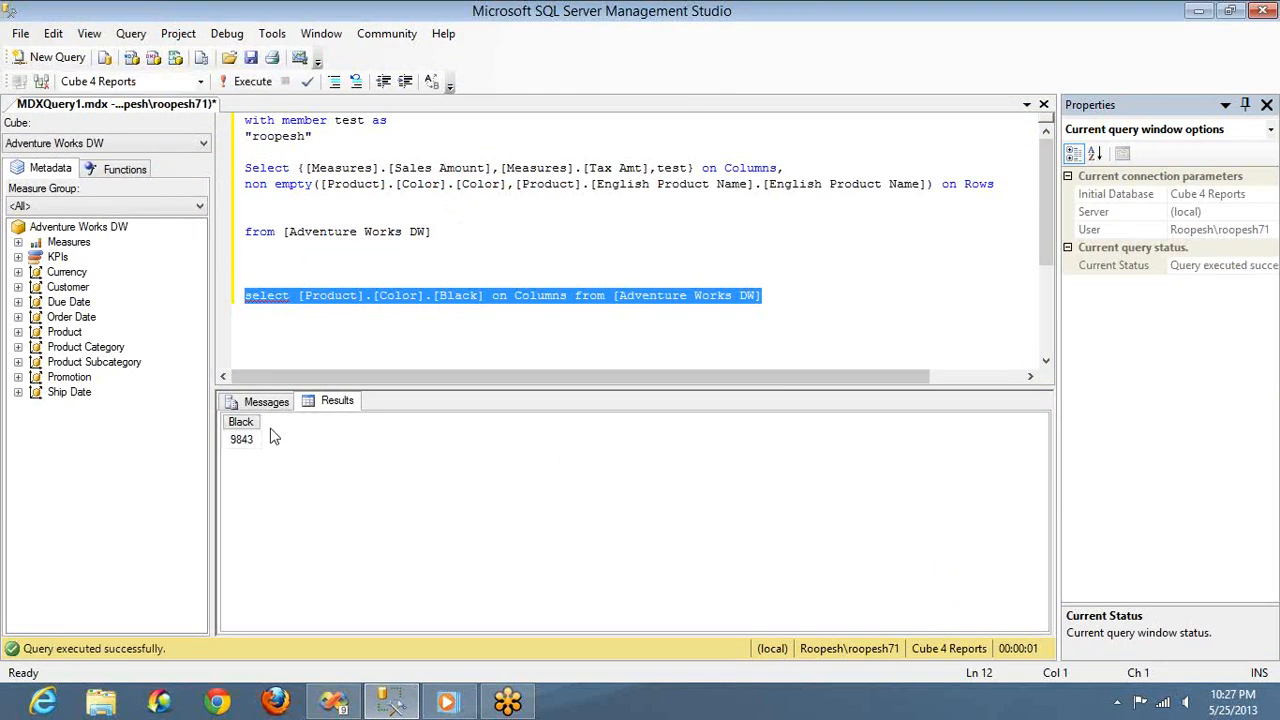
# Change the color member in the select statement to [Blue] and execute that statement alone
pyautogui.click(462, 297)
pyautogui.doubleClick(462, 297)
pyautogui.write('Blue')
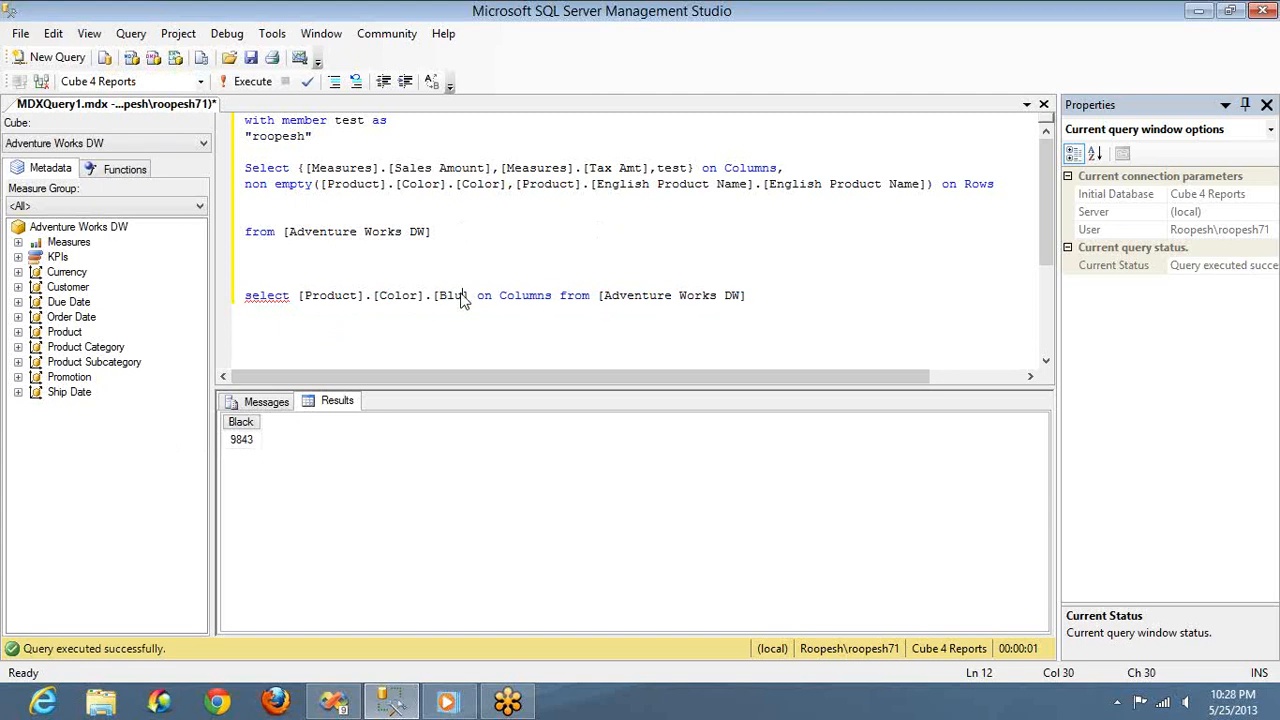
pyautogui.press('End')
pyautogui.hotkey('shift', 'Home')
pyautogui.press('F5')
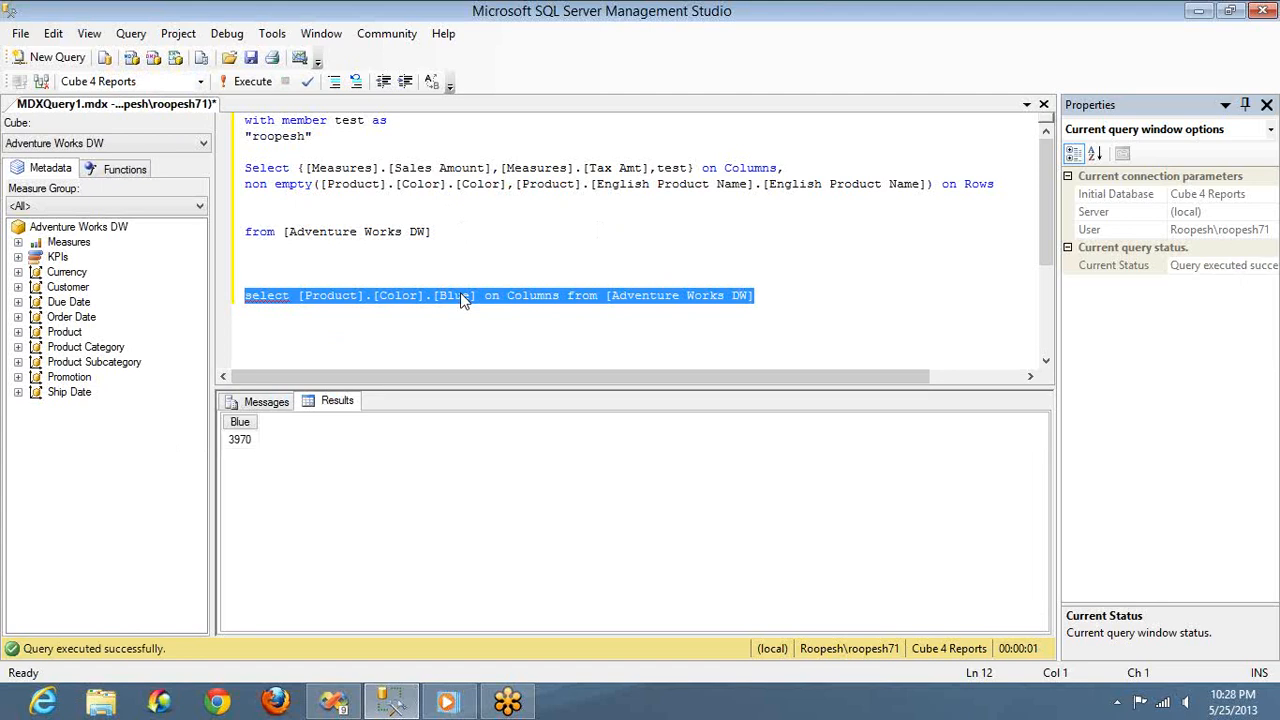
pyautogui.hotkey('alt', 'Tab')
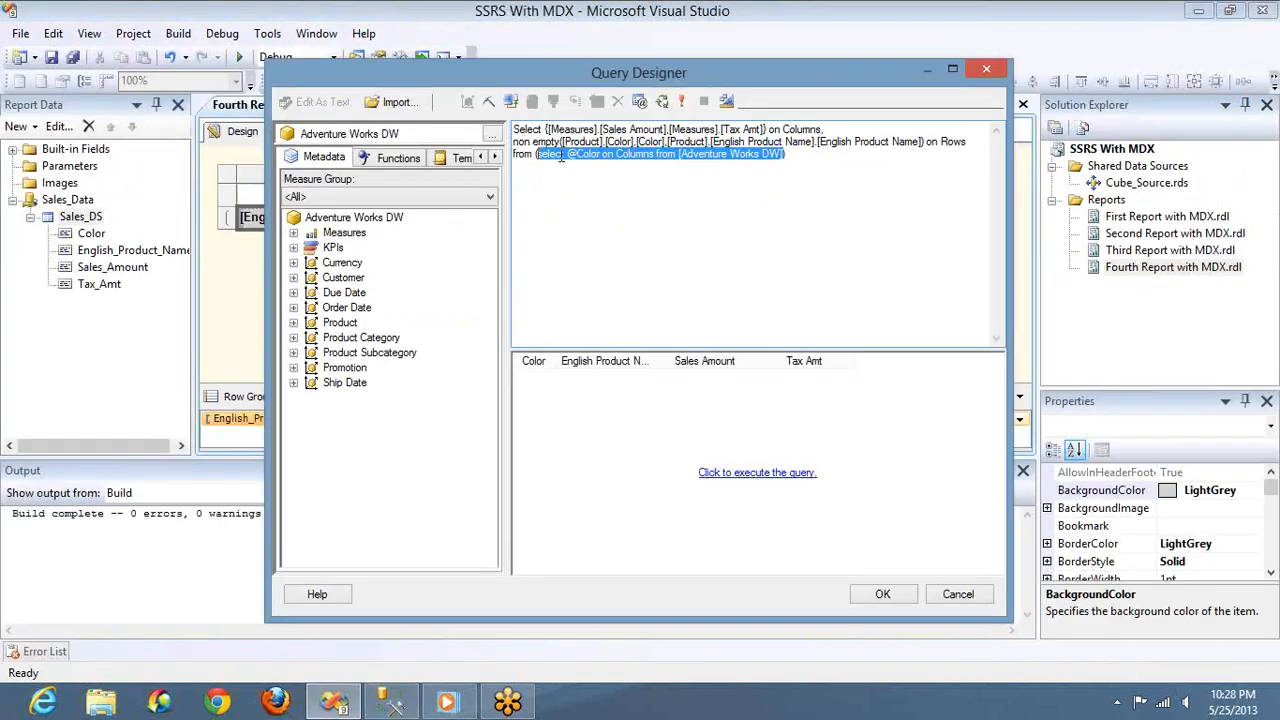
pyautogui.click(642, 101)
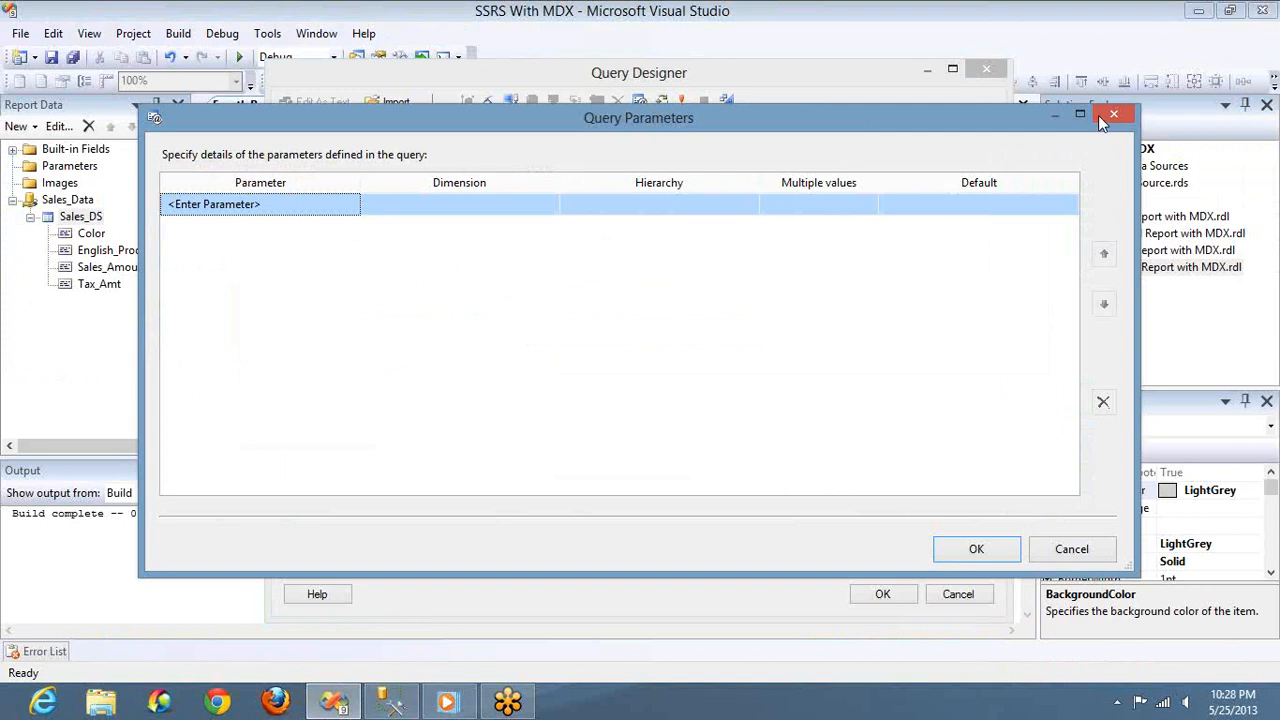
pyautogui.click(1106, 118)
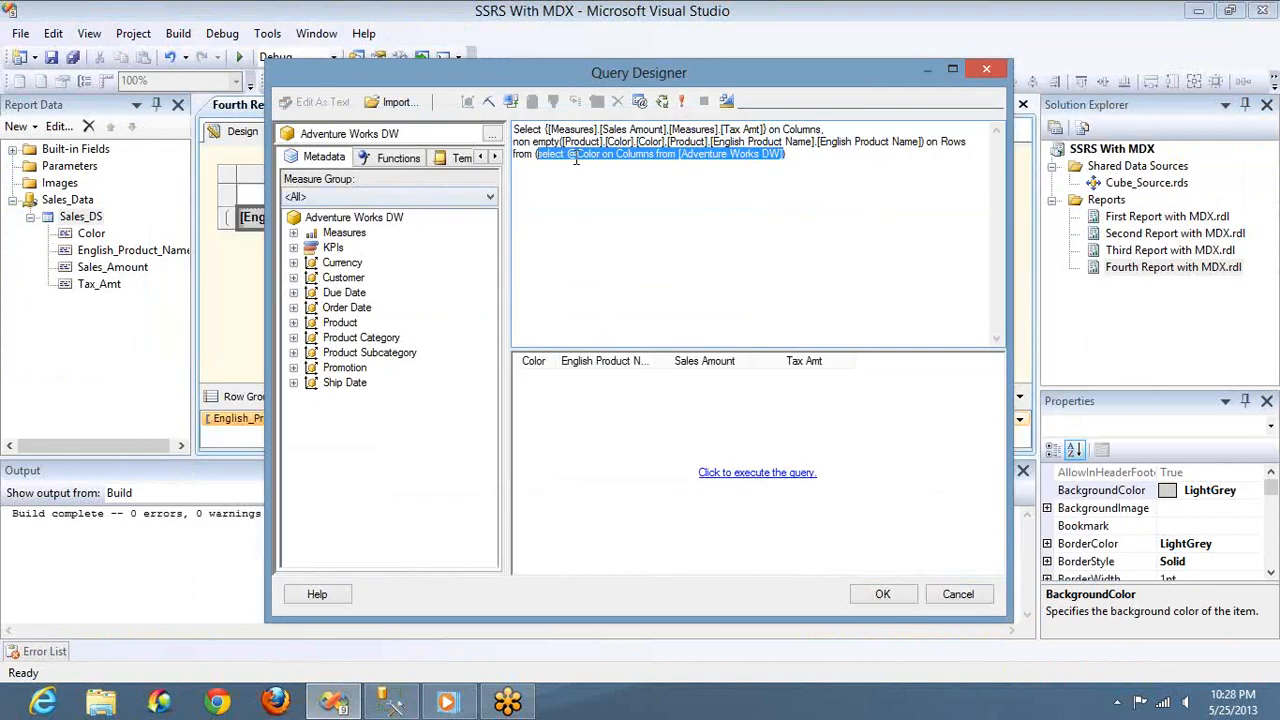
pyautogui.click(579, 157)
pyautogui.doubleClick(579, 157)
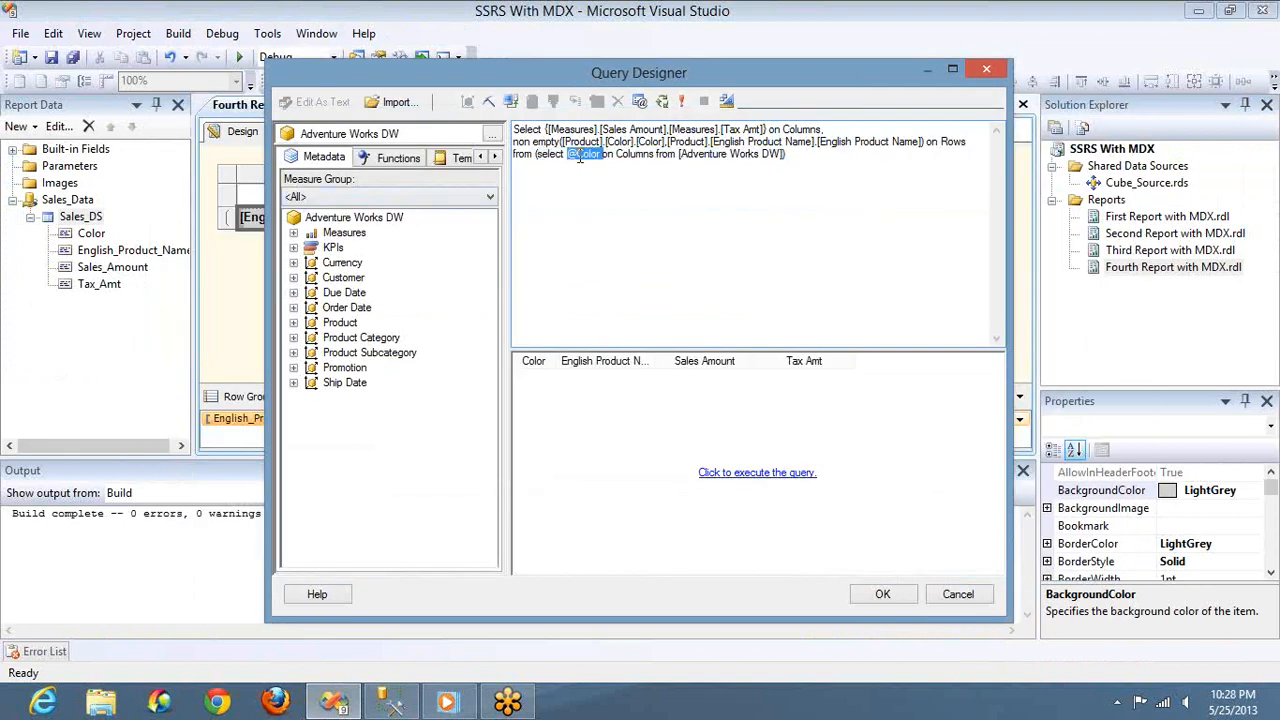
# Define a query parameter named Color with the Product dimension and the Color hierarchy
pyautogui.click(640, 101)
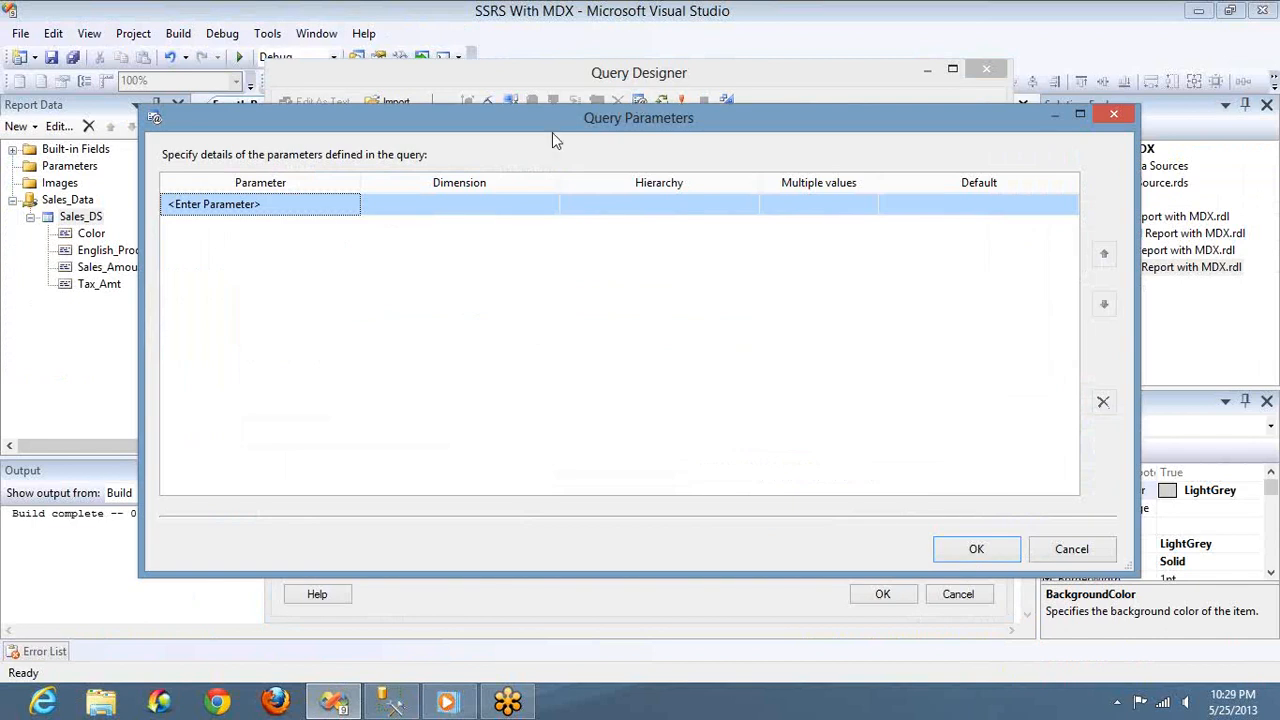
pyautogui.click(324, 207)
pyautogui.write('Color')
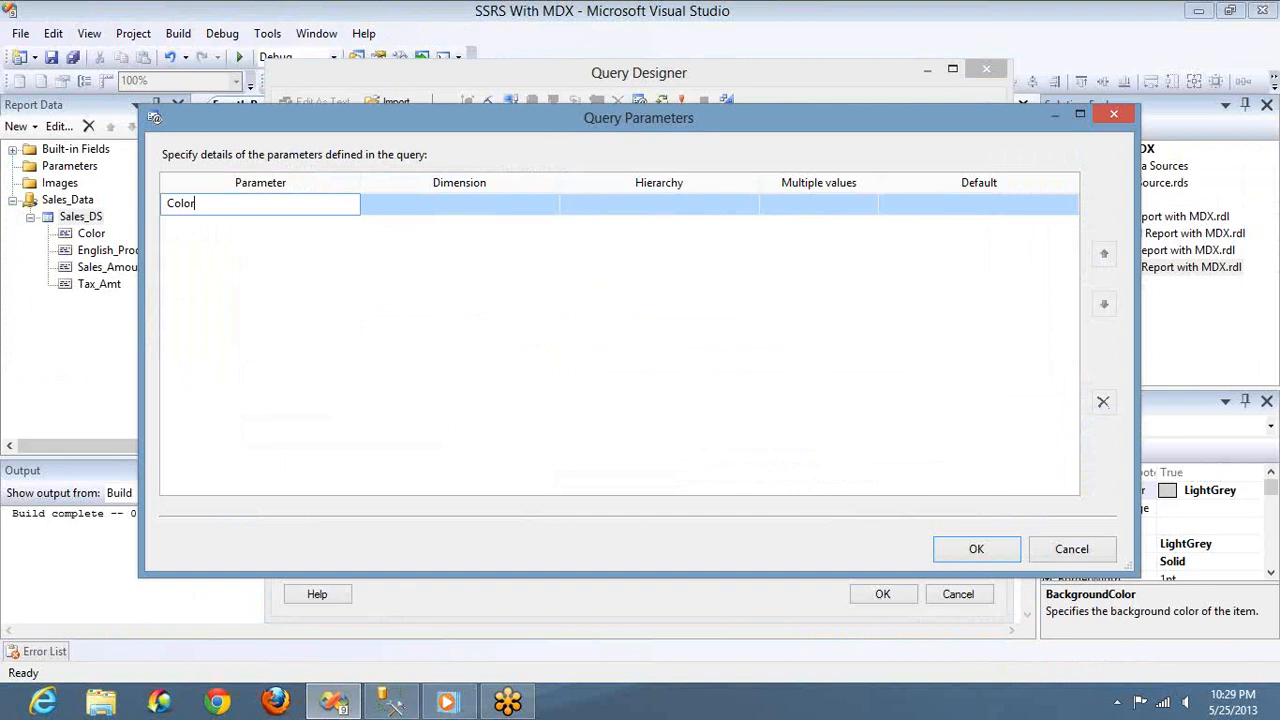
pyautogui.click(550, 208)
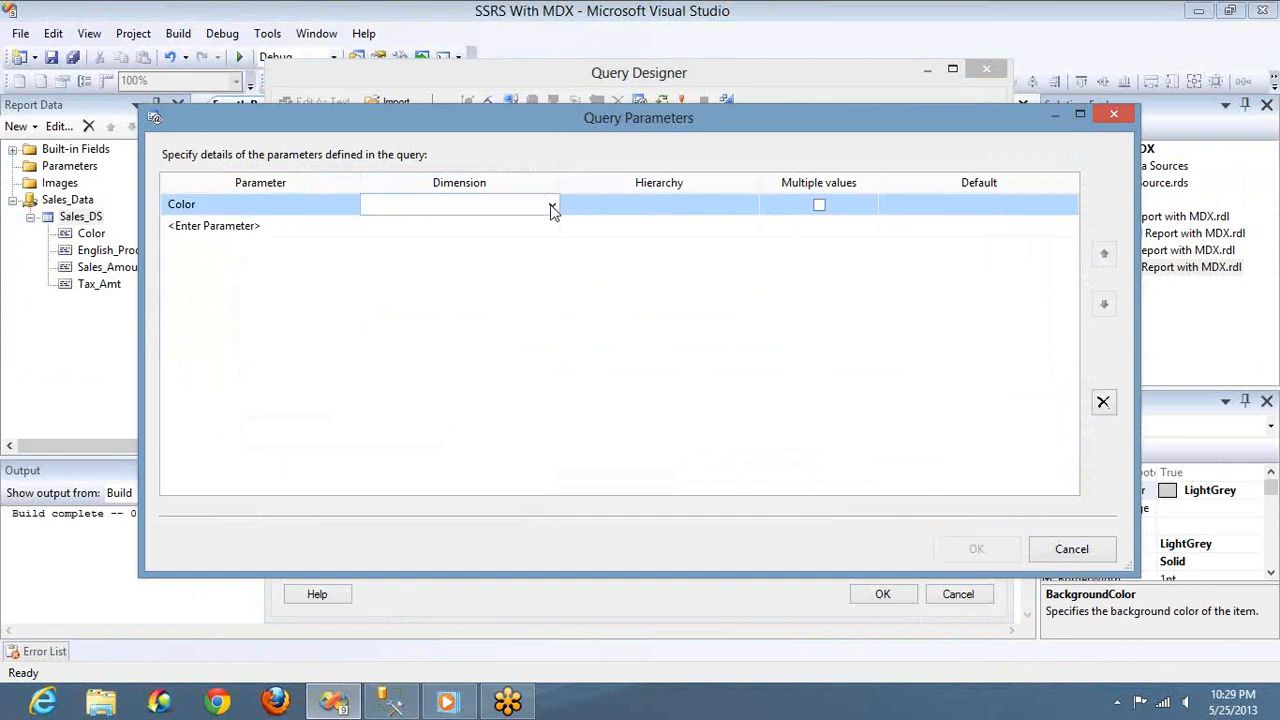
pyautogui.click(551, 205)
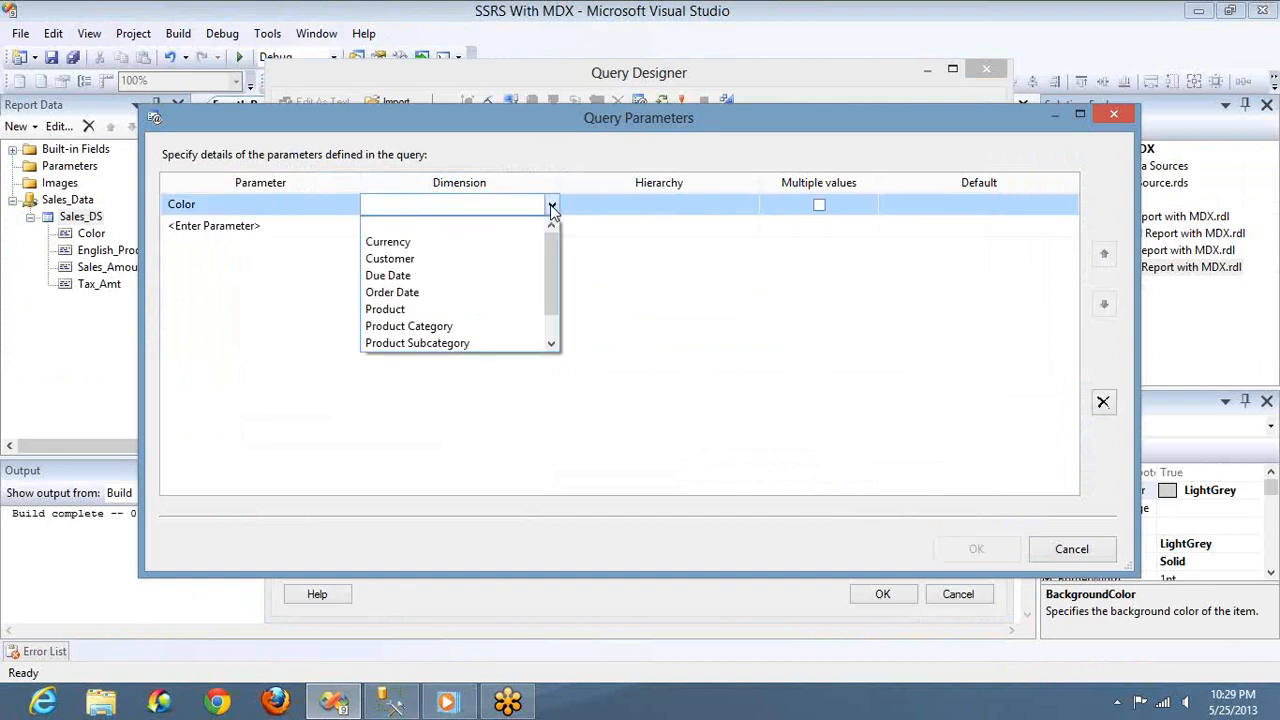
pyautogui.click(400, 310)
pyautogui.click(754, 208)
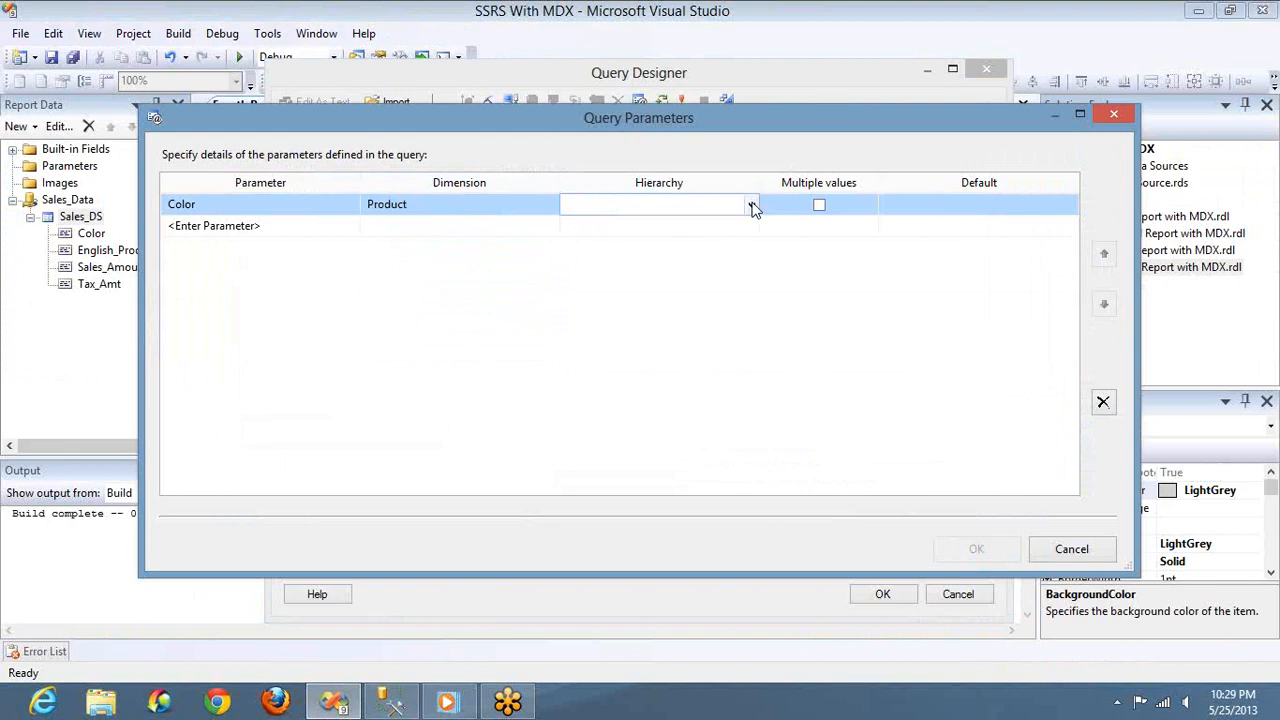
pyautogui.click(754, 208)
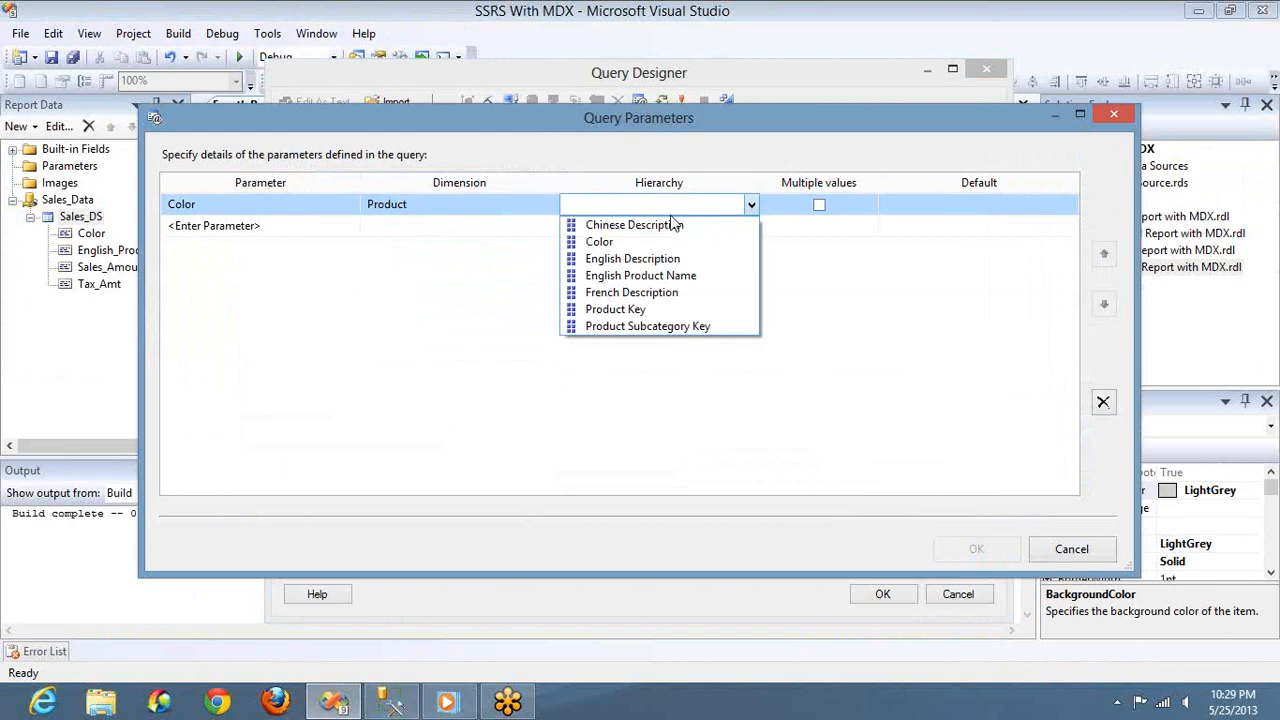
pyautogui.click(615, 237)
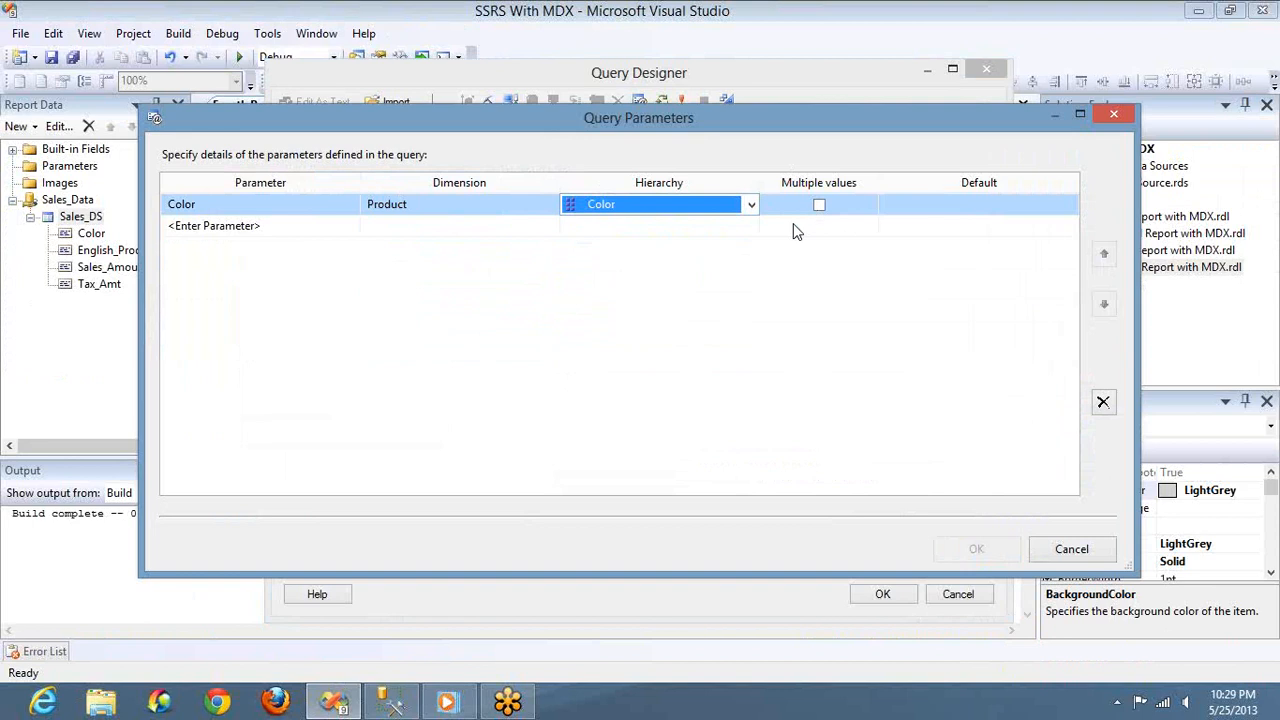
# Set the Color query parameter's default value to Black and accept the query parameters
pyautogui.click(1065, 210)
pyautogui.click(1067, 204)
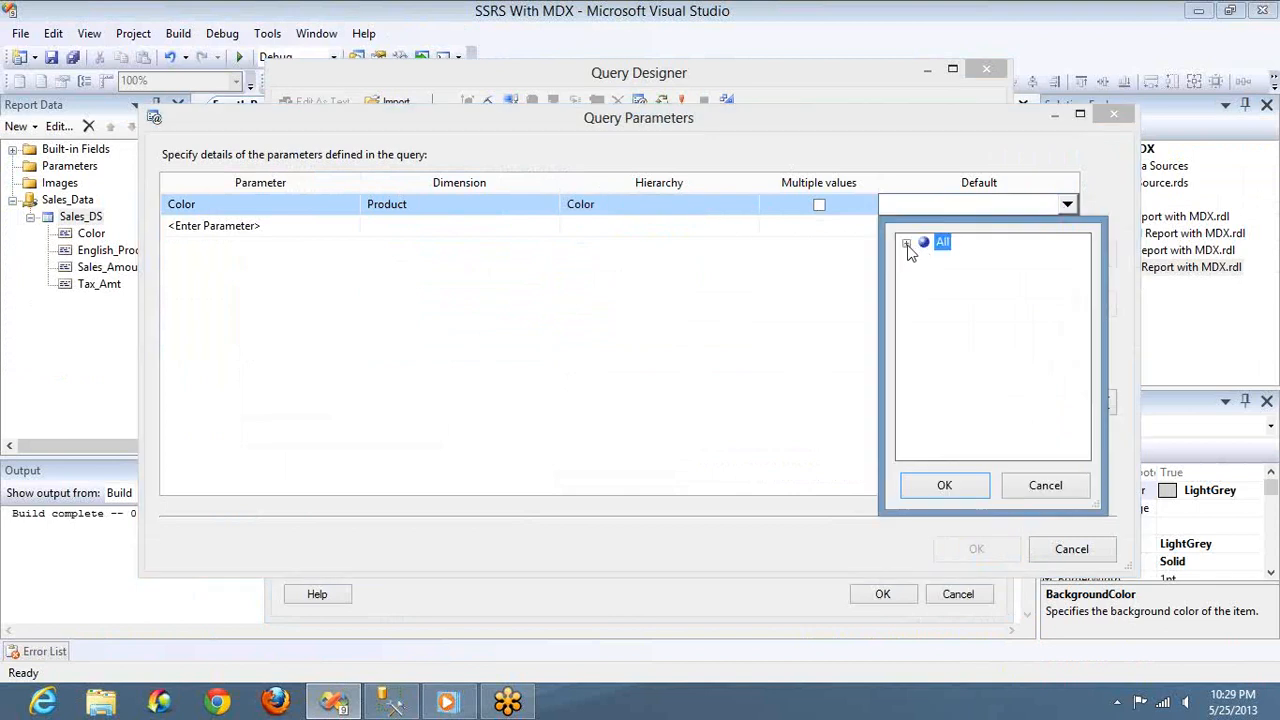
pyautogui.click(907, 244)
pyautogui.click(977, 260)
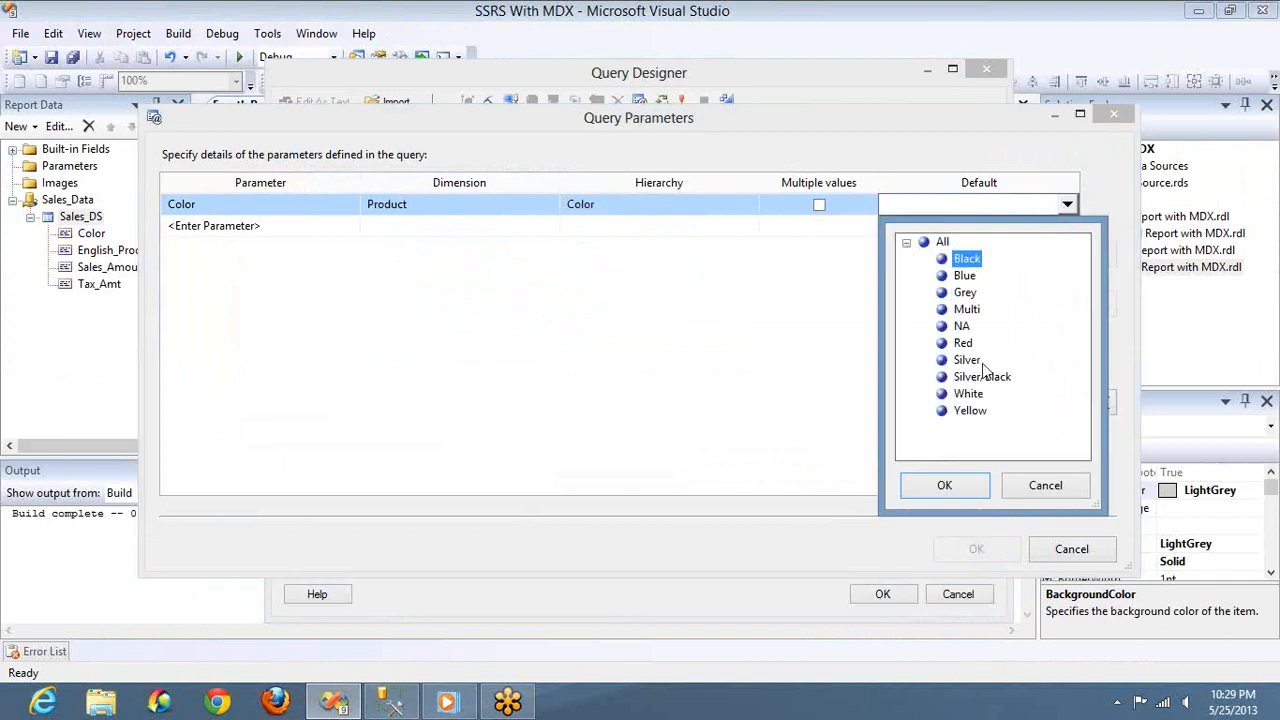
pyautogui.click(951, 491)
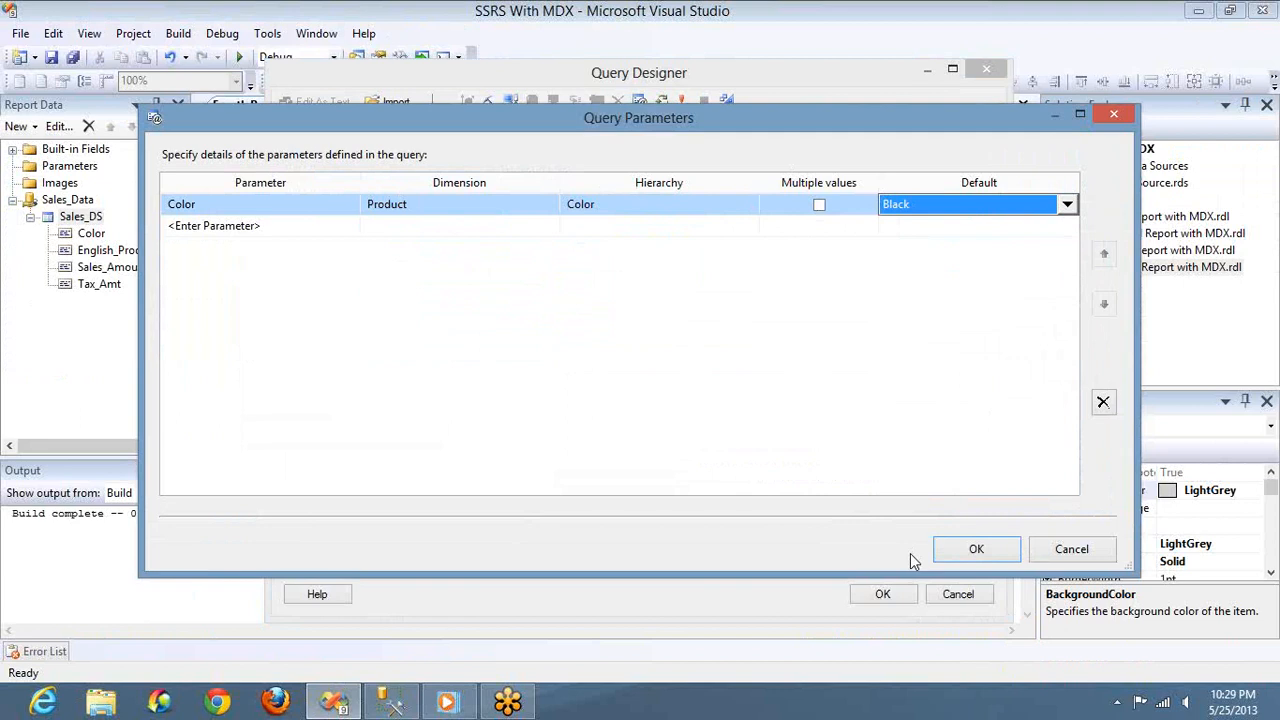
pyautogui.click(968, 550)
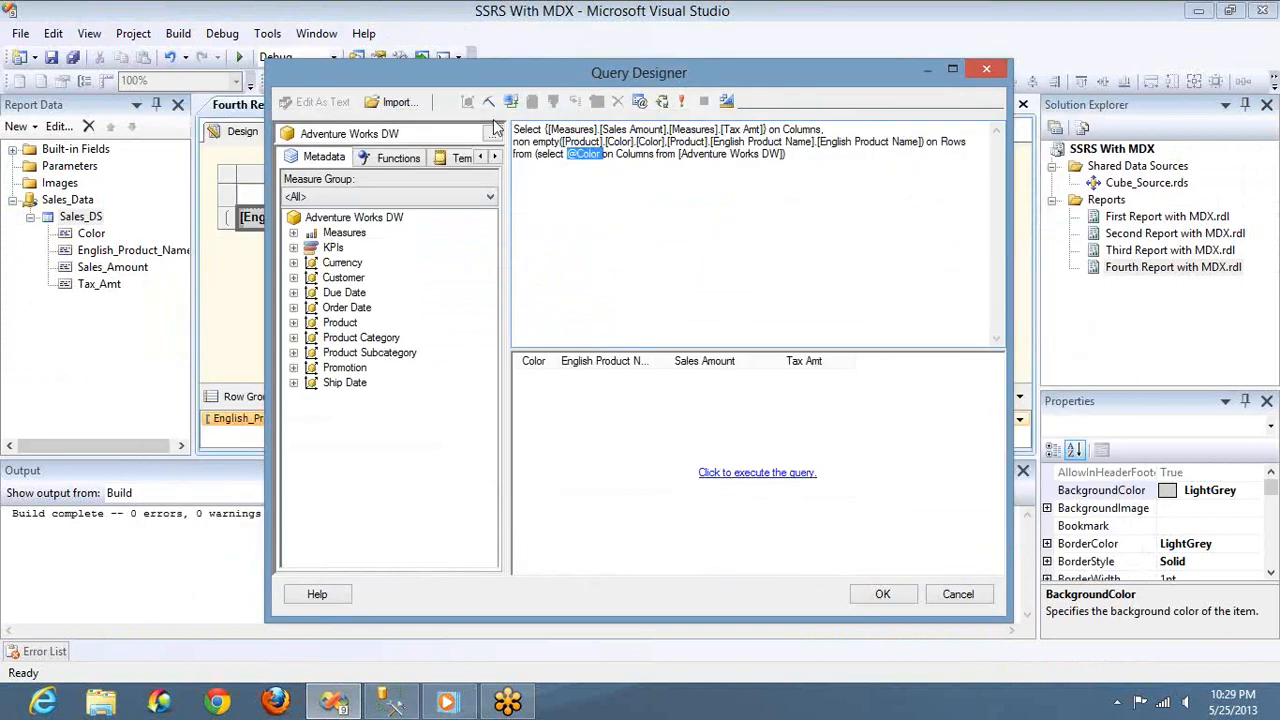
pyautogui.click(682, 102)
pyautogui.press('Return')
pyautogui.click(682, 144)
pyautogui.click(682, 102)
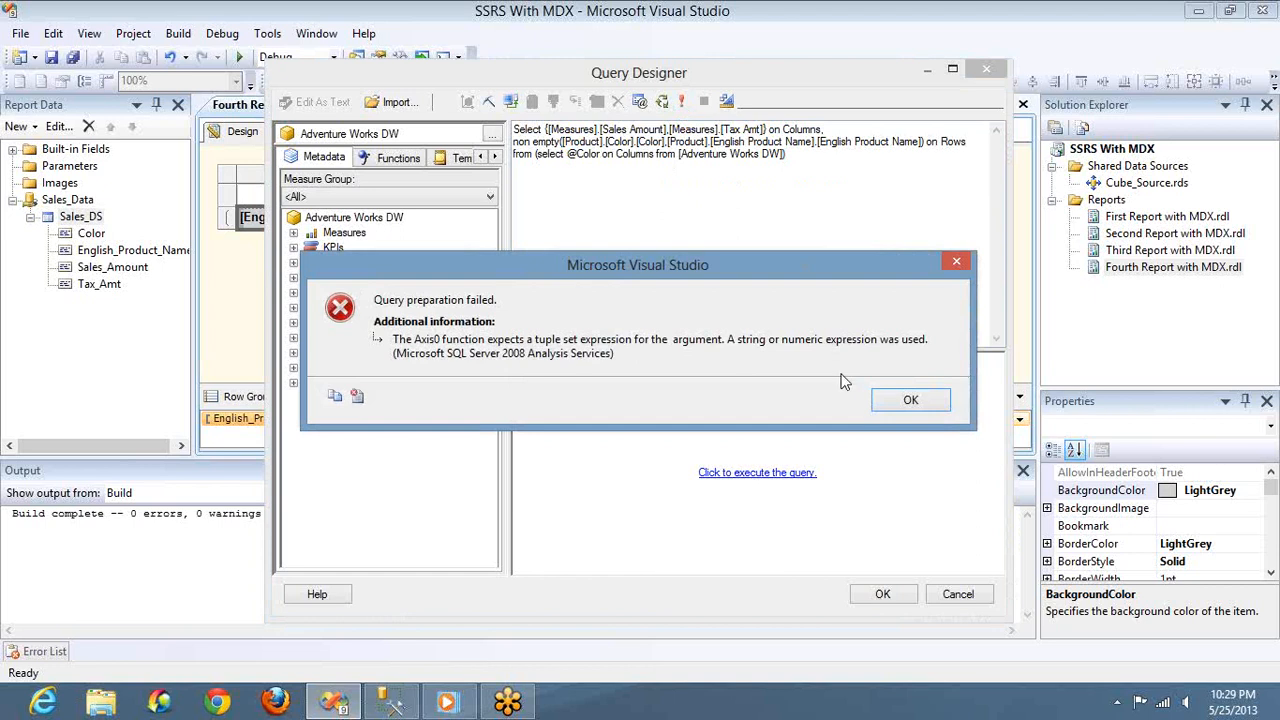
pyautogui.click(907, 402)
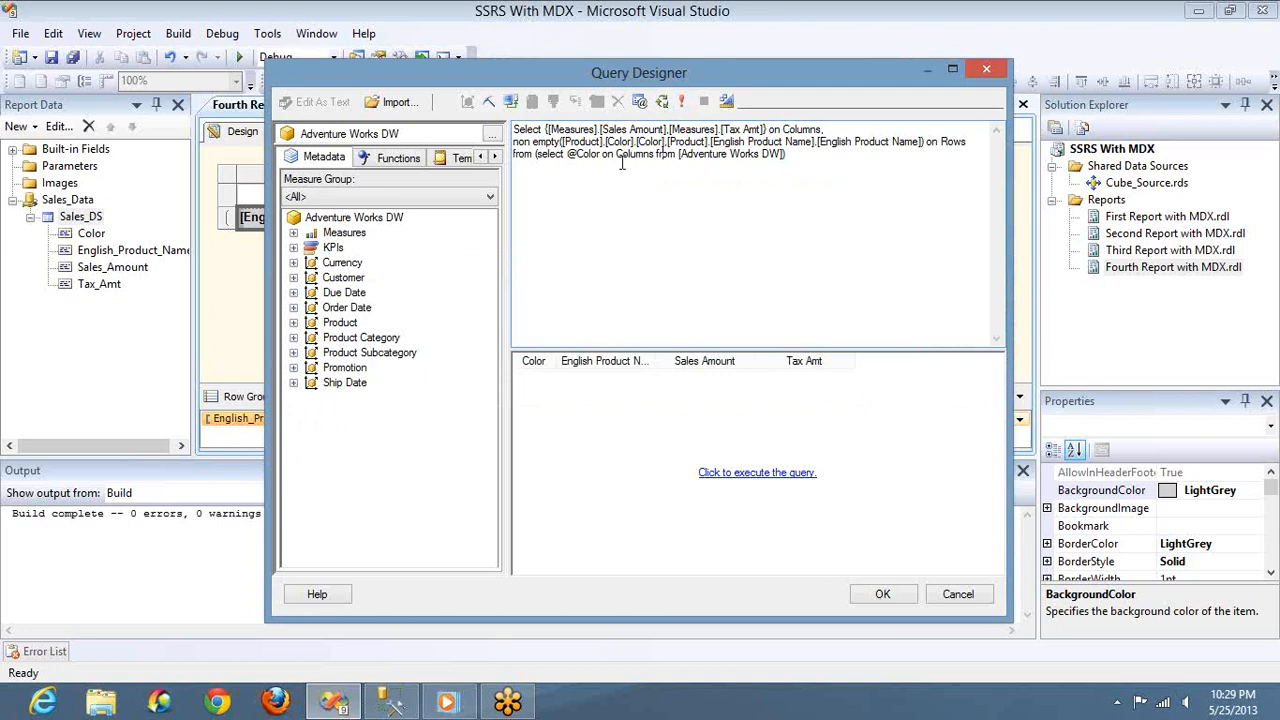
pyautogui.doubleClick(578, 152)
pyautogui.press('Left')
pyautogui.write('STR')
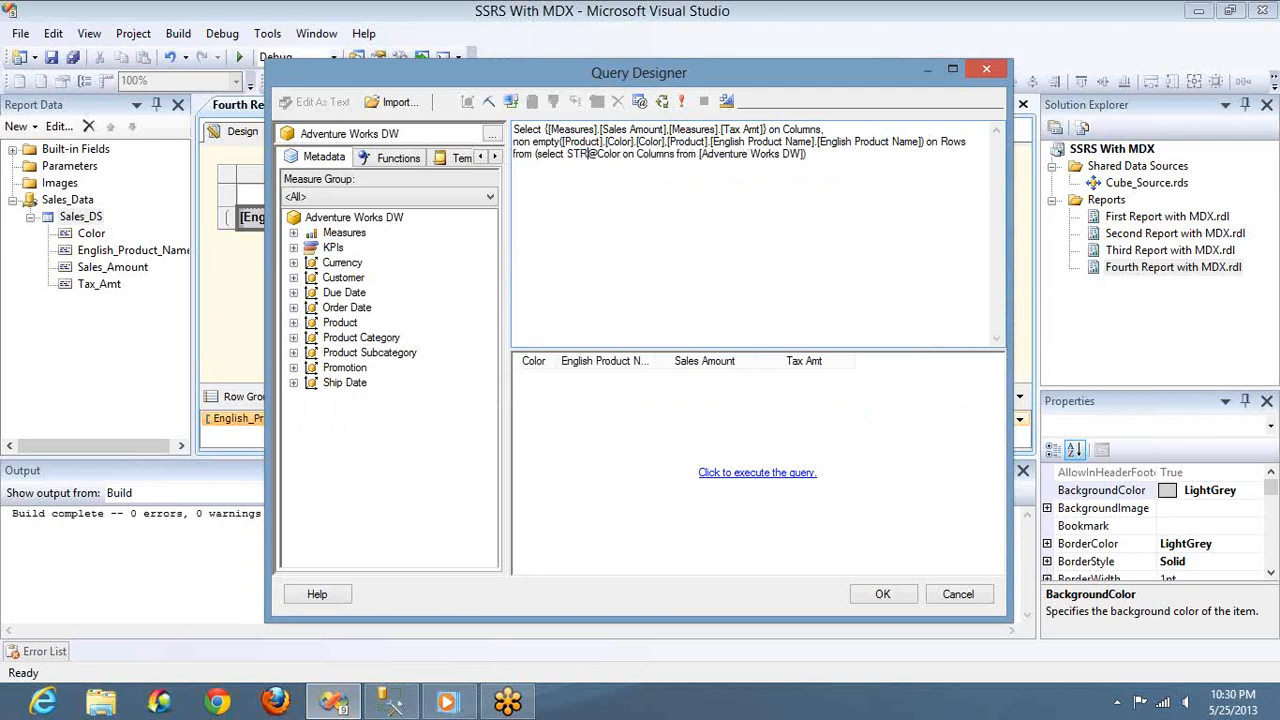
pyautogui.write('TO')
pyautogui.write('MEMBER')
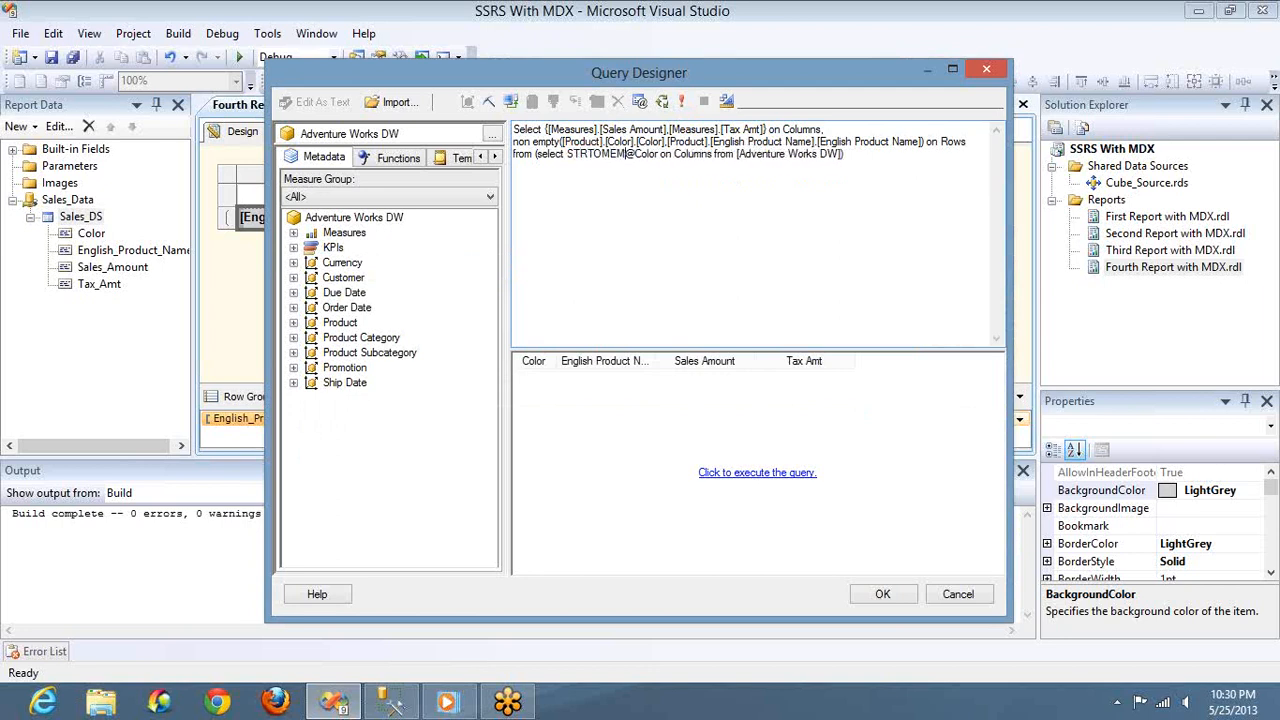
pyautogui.write('(')
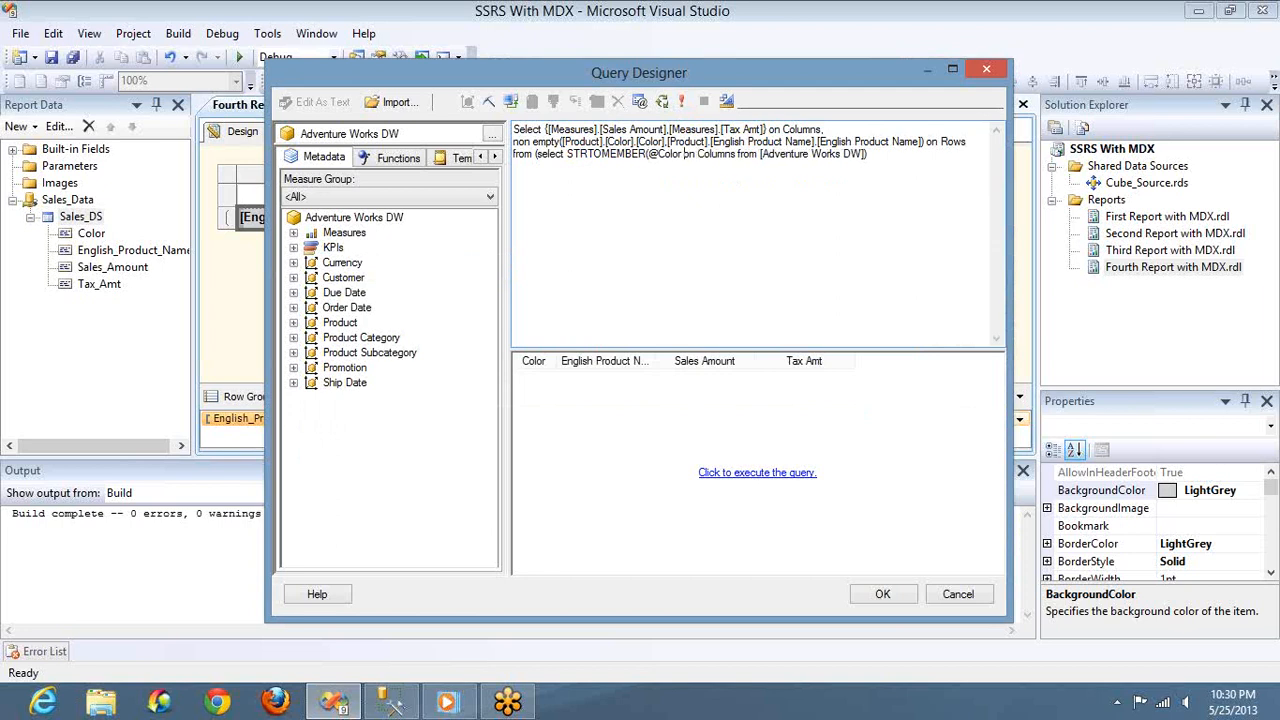
pyautogui.click(684, 154)
pyautogui.write(')')
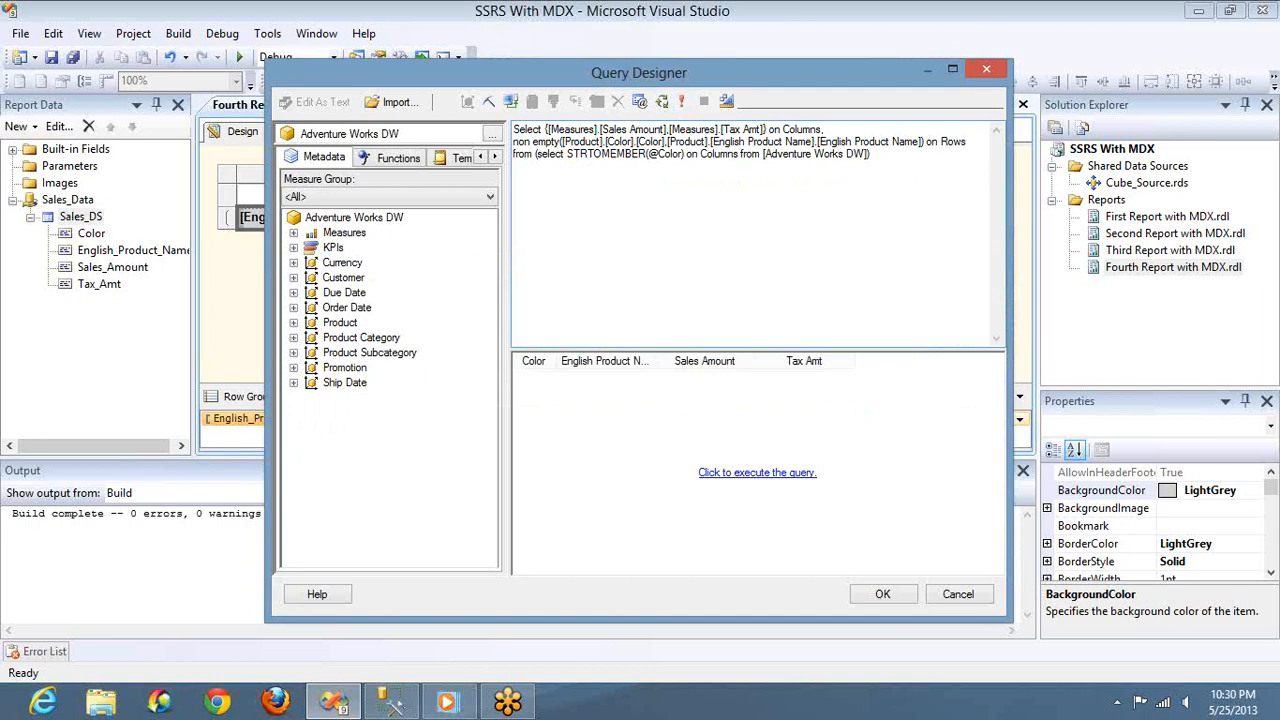
pyautogui.click(681, 102)
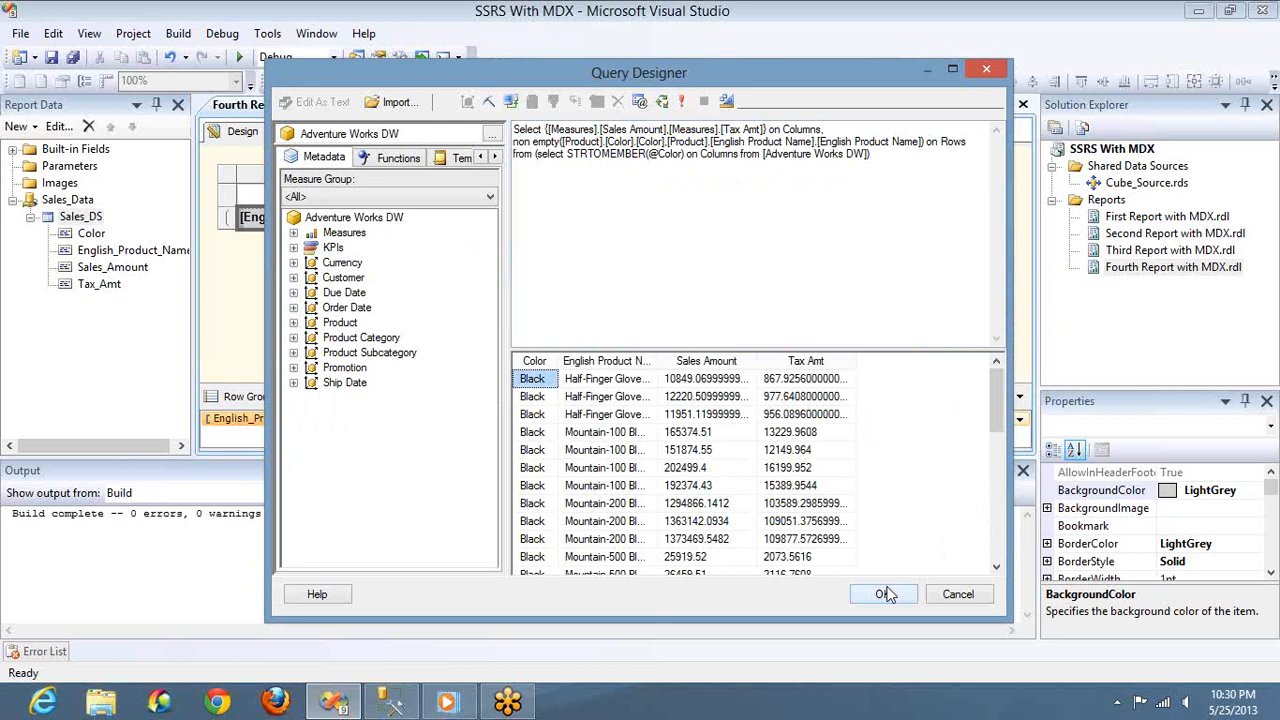
pyautogui.doubleClick(665, 153)
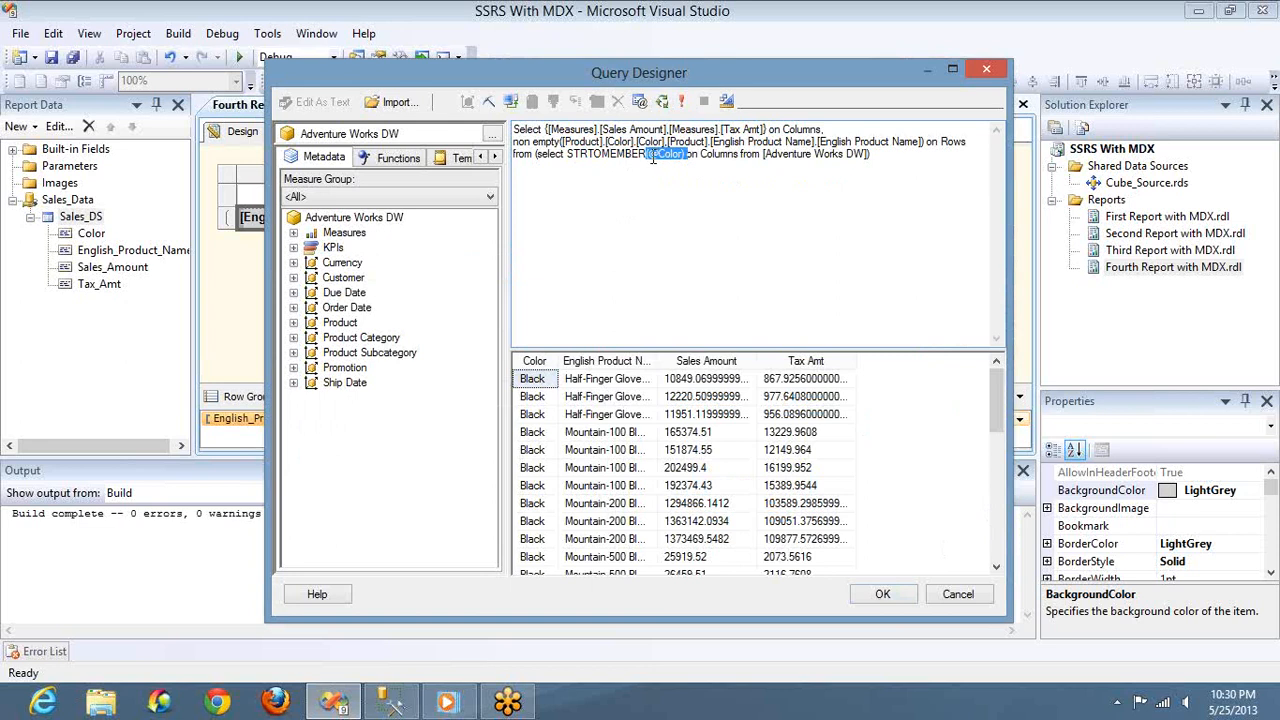
pyautogui.moveTo(652, 159); pyautogui.dragTo(677, 158)
pyautogui.click(640, 101)
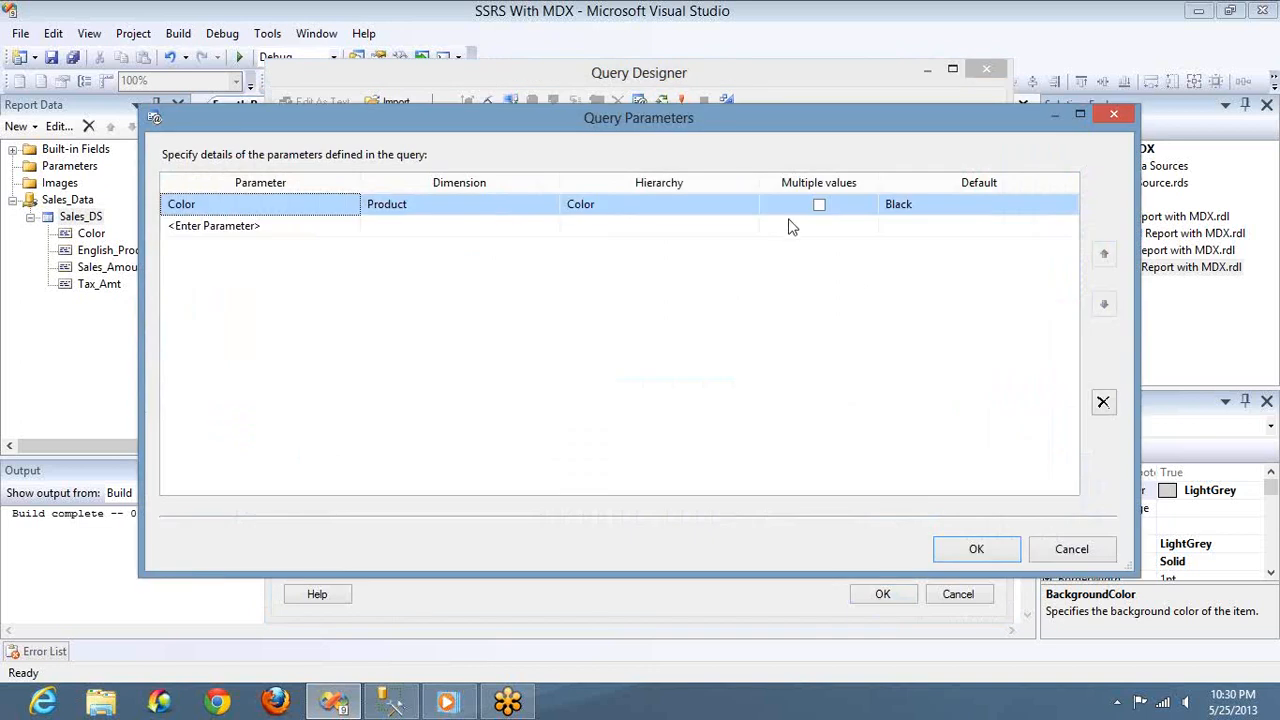
pyautogui.click(970, 549)
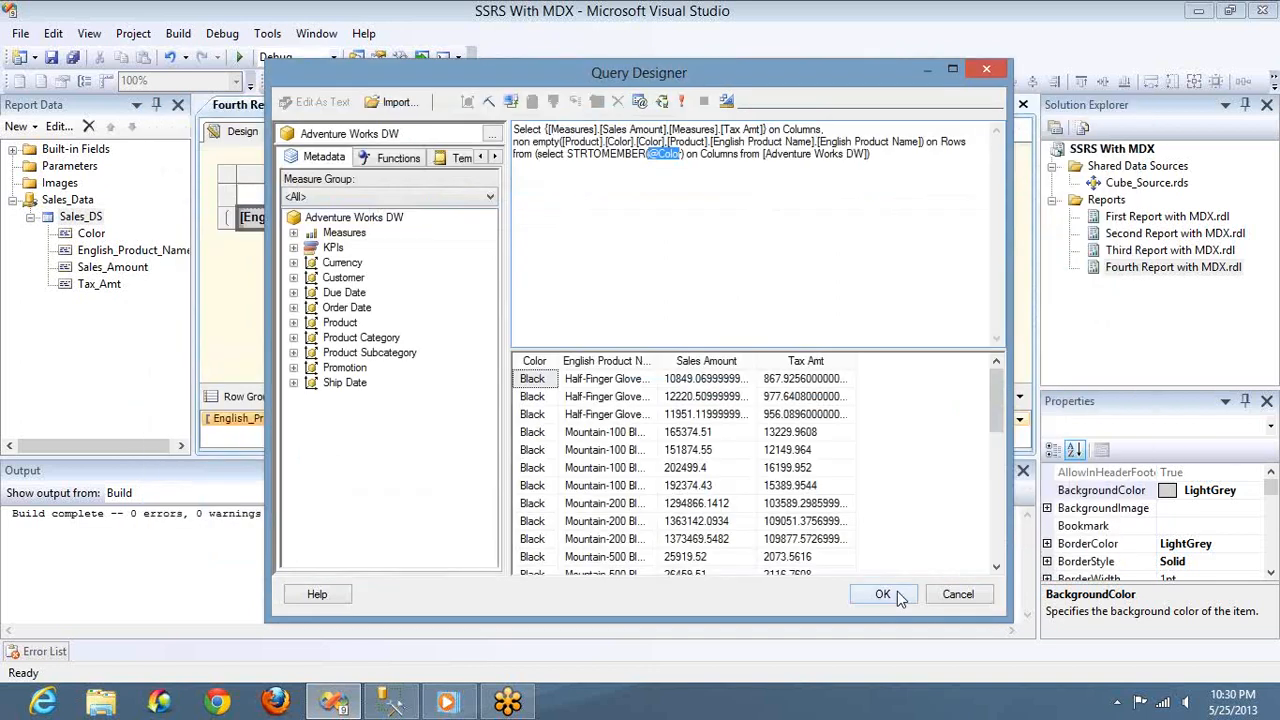
# Accept the edited query, check the Sales_DS dataset's parameter mapping, and apply the dataset properties
pyautogui.click(884, 594)
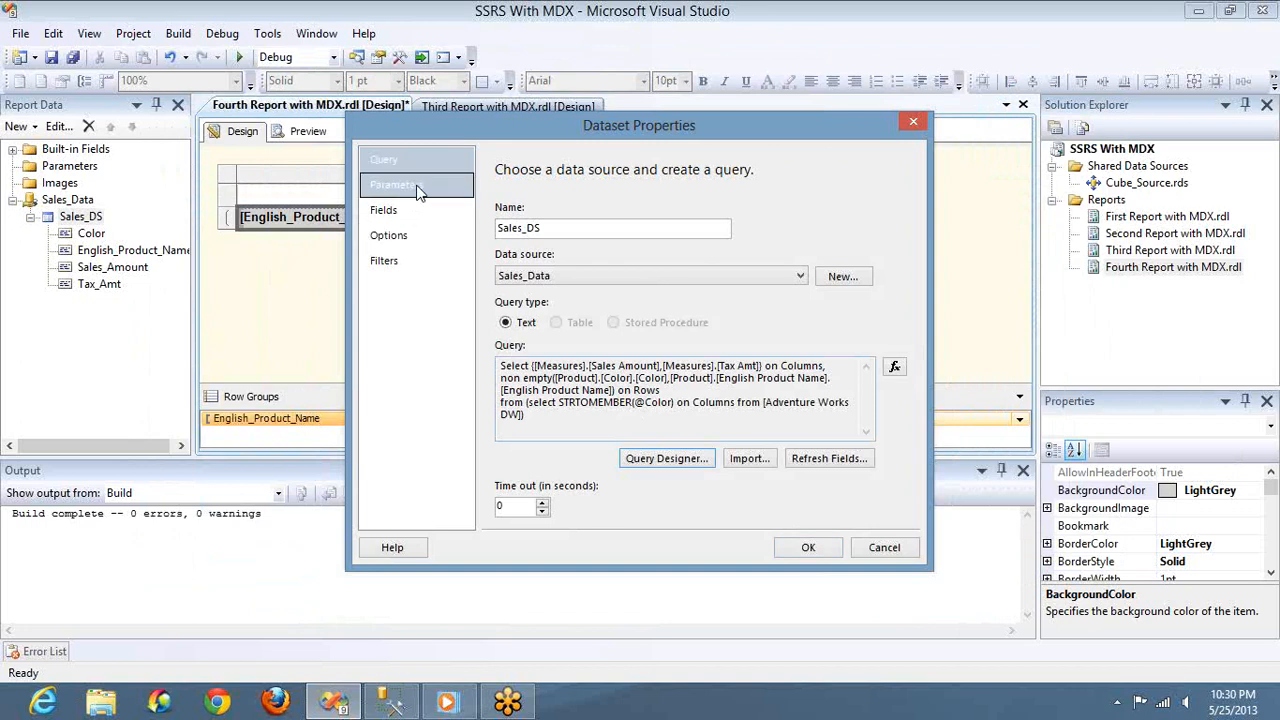
pyautogui.click(418, 192)
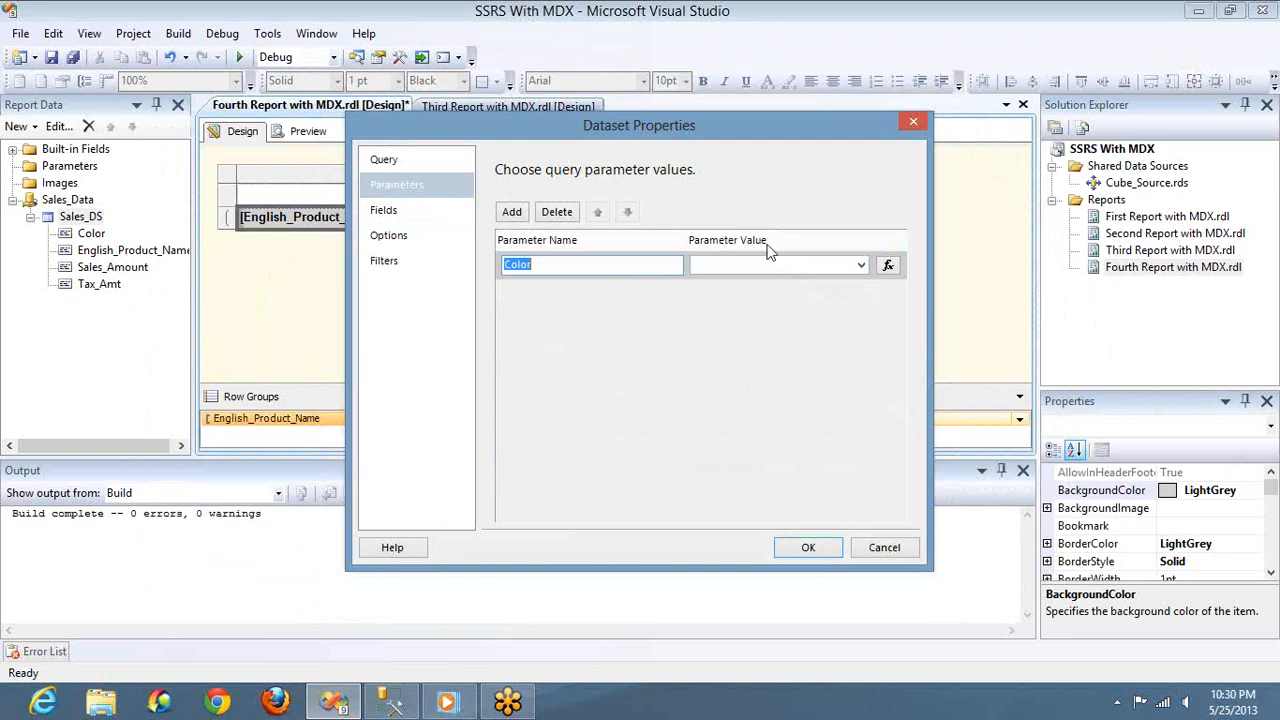
pyautogui.click(800, 547)
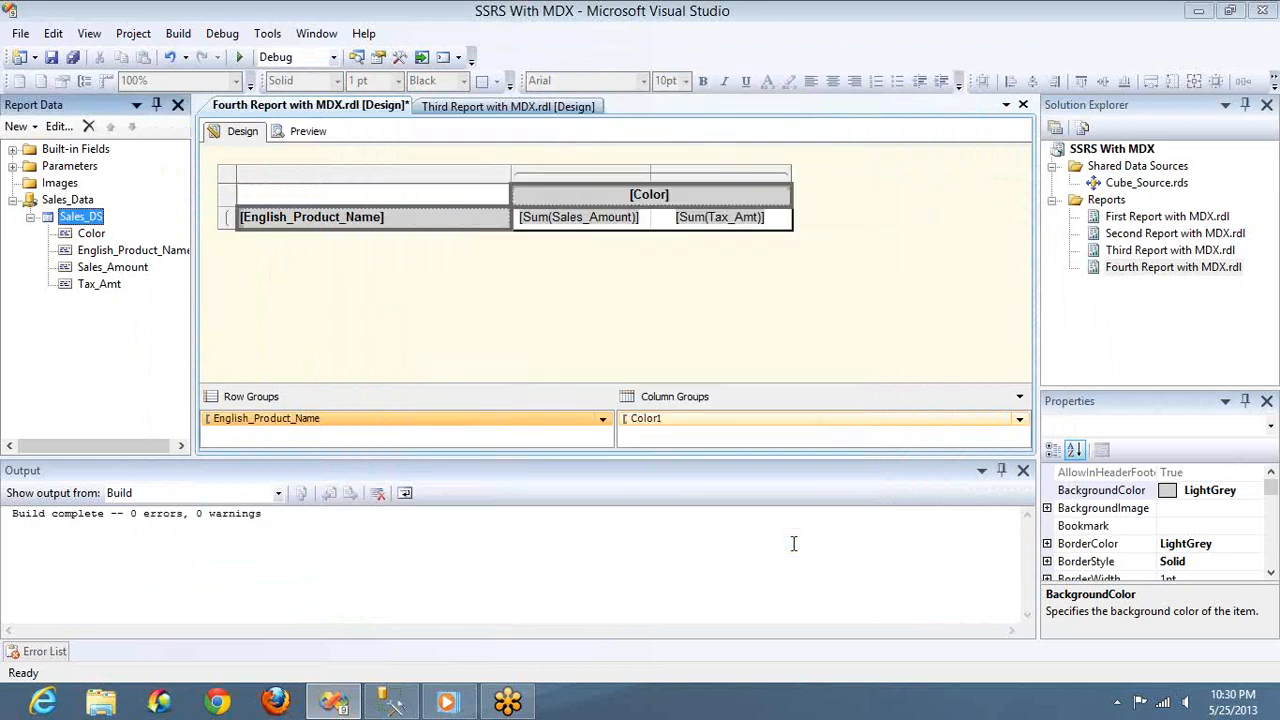
# Show the hidden datasets of the Sales_Data source
pyautogui.click(70, 201)
pyautogui.rightClick(70, 203)
pyautogui.click(129, 291)
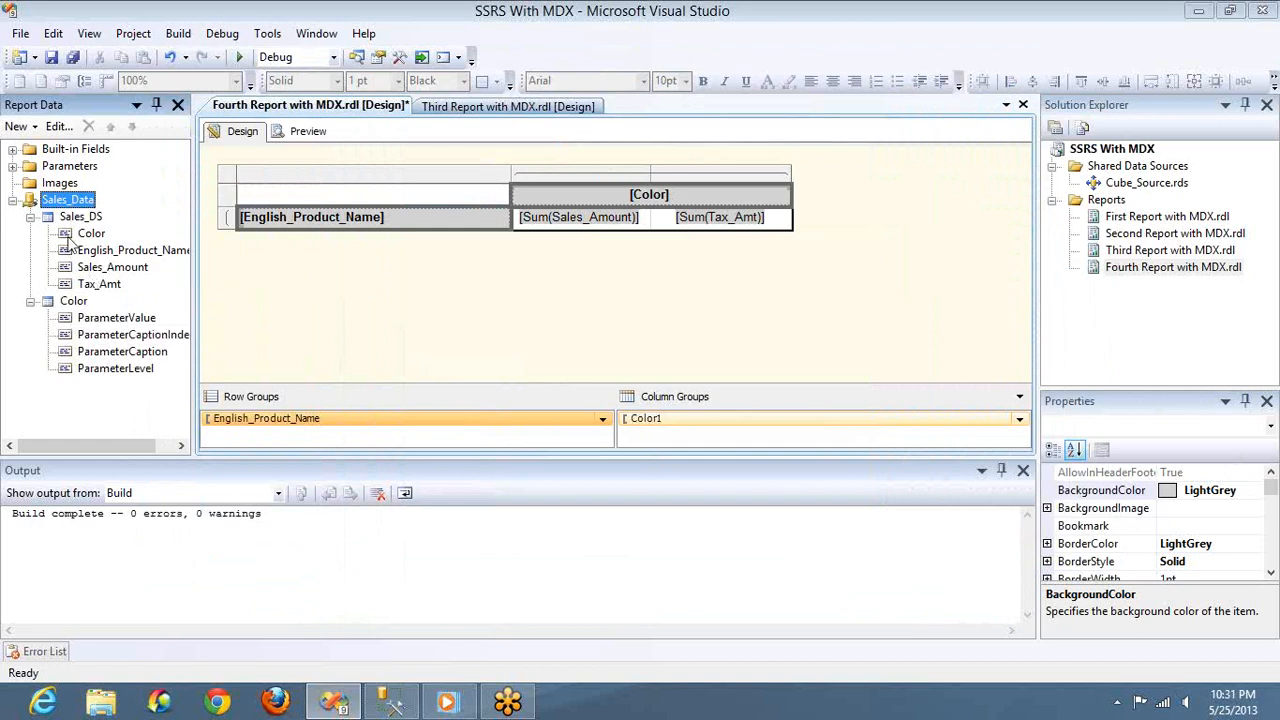
# Review the Color report parameter's general settings, available values and default values
pyautogui.click(12, 167)
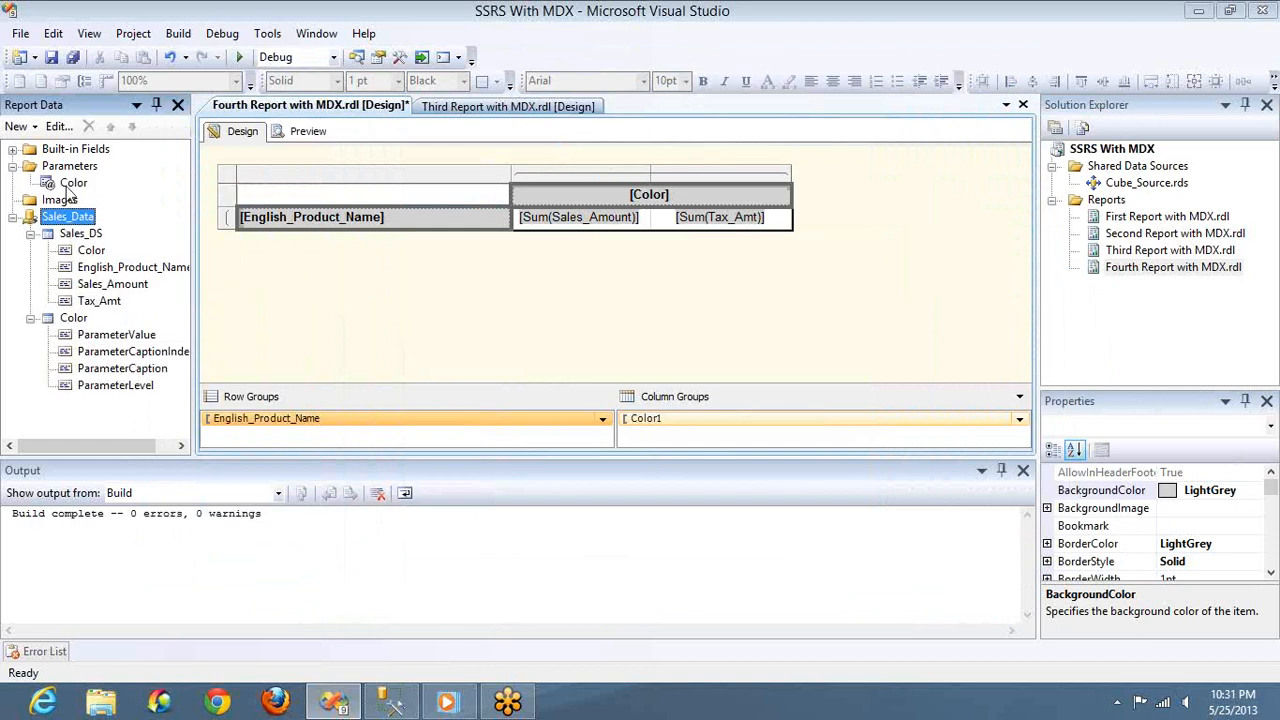
pyautogui.click(70, 188)
pyautogui.doubleClick(70, 188)
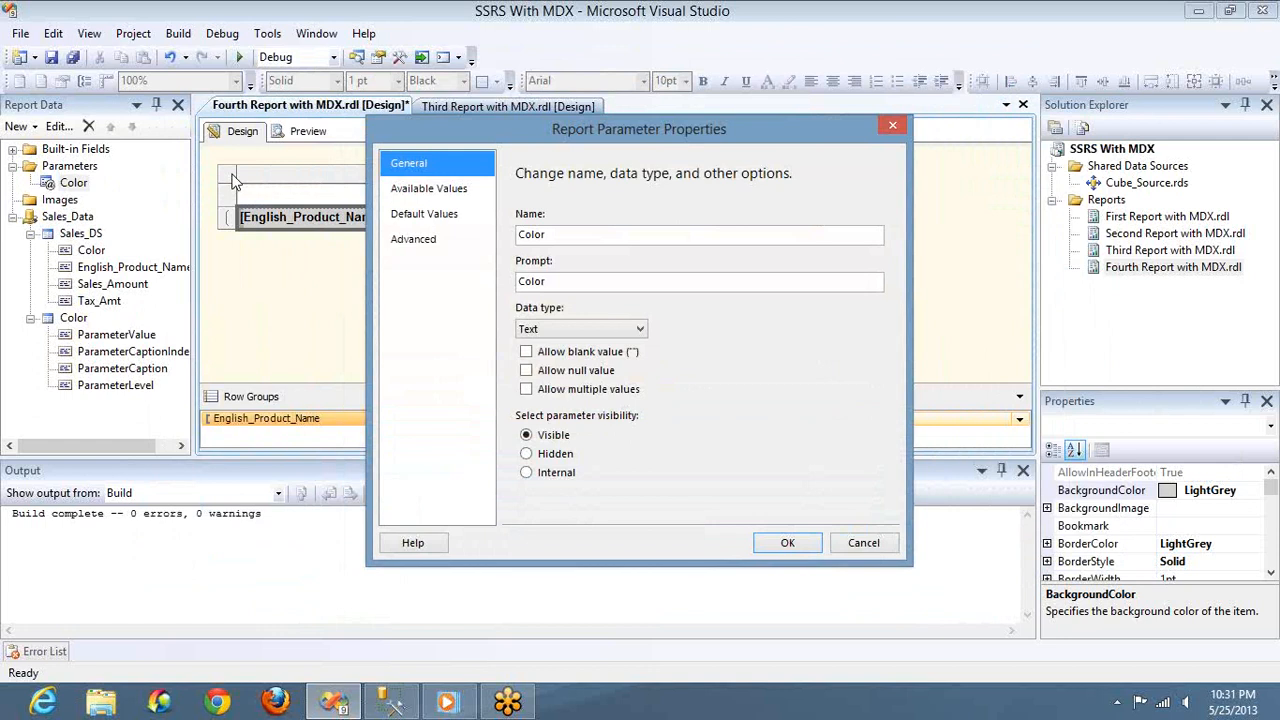
pyautogui.click(531, 234)
pyautogui.doubleClick(533, 282)
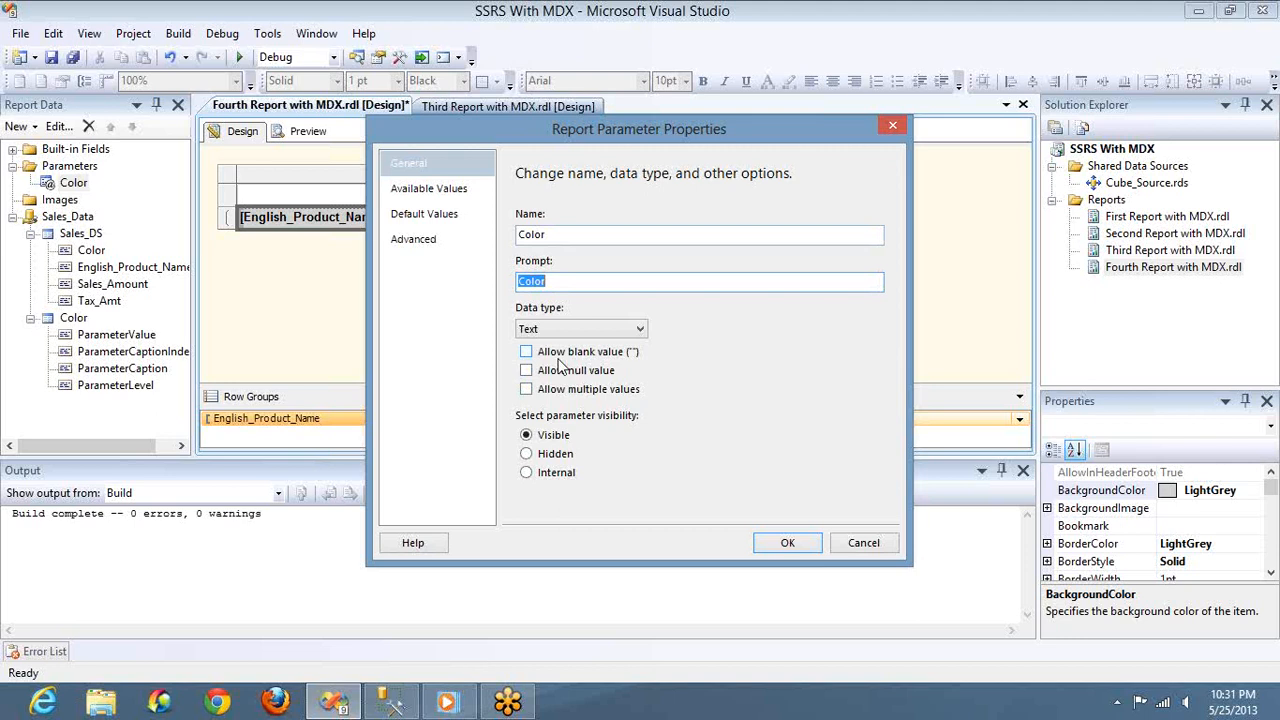
pyautogui.click(428, 190)
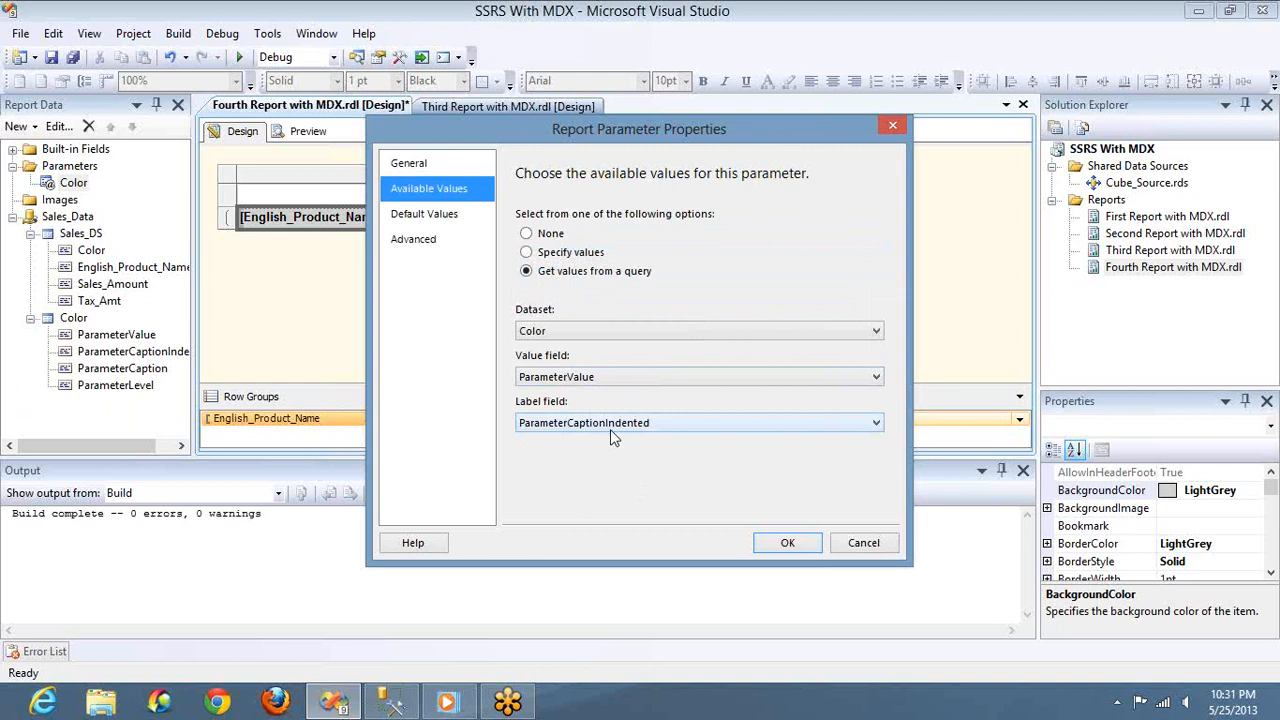
pyautogui.click(427, 219)
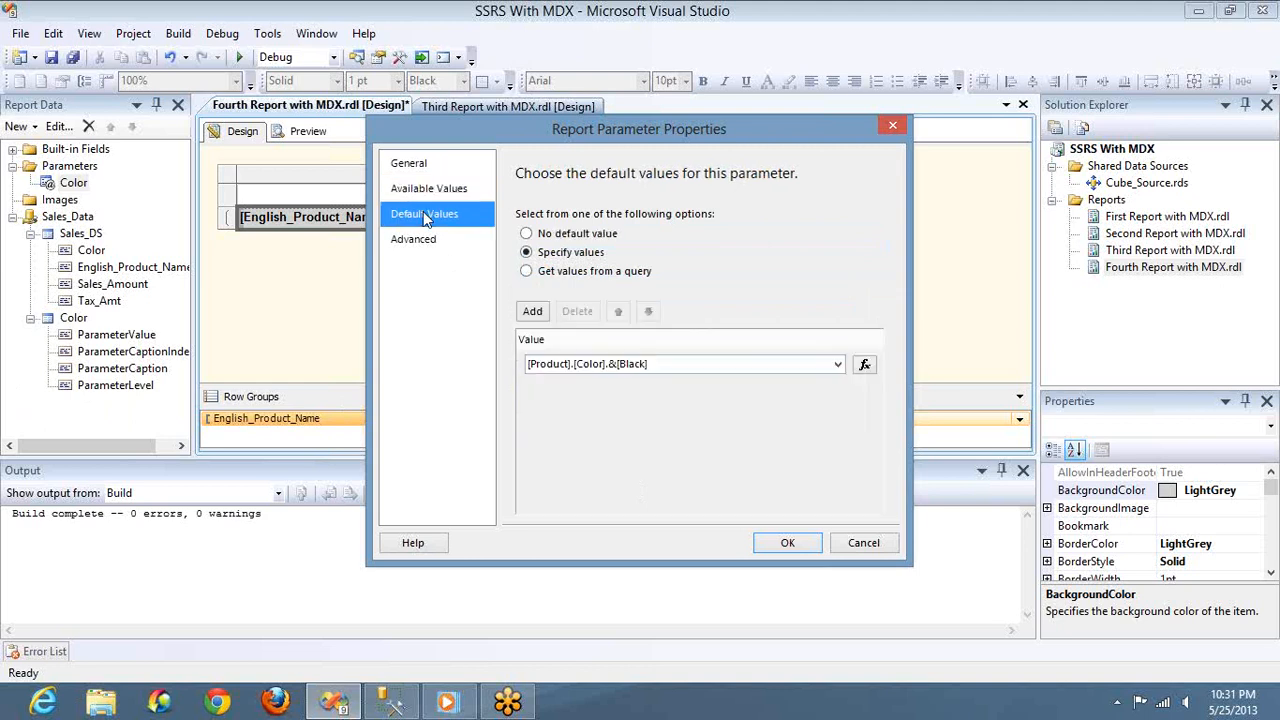
pyautogui.click(795, 541)
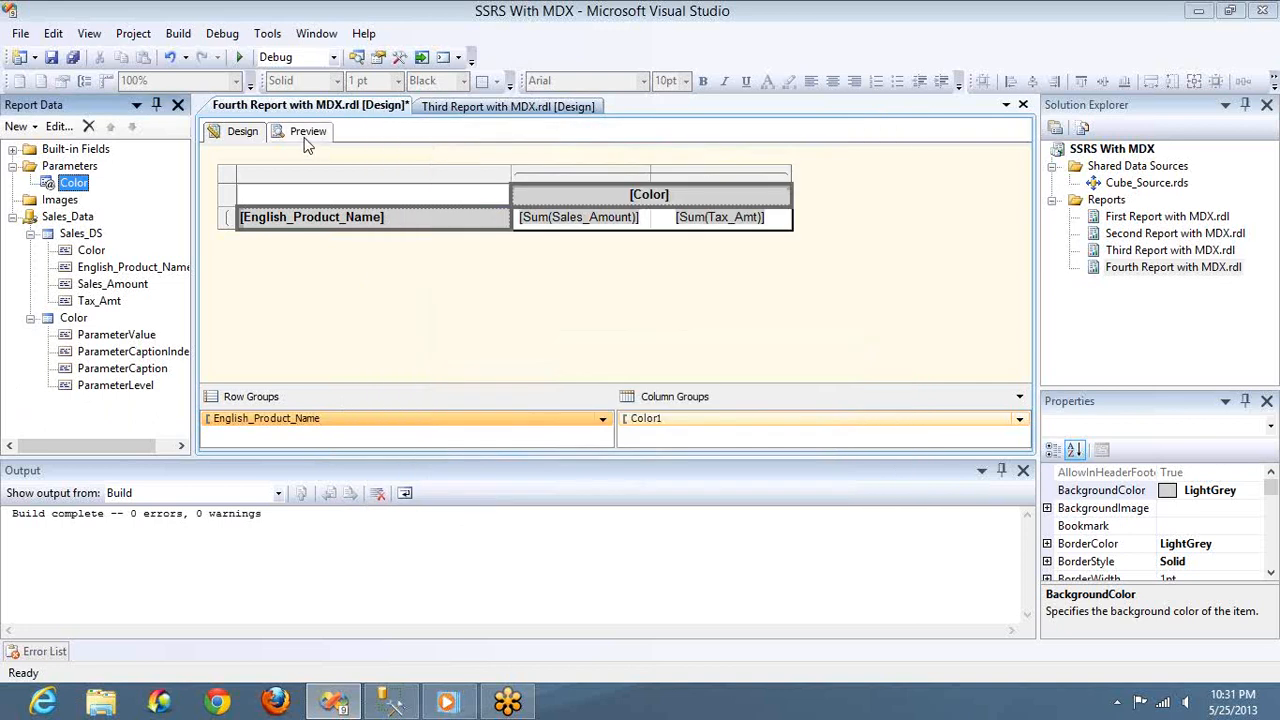
# Preview the fourth report, run it with Color set to Multi, and look at the list of color choices
pyautogui.click(307, 133)
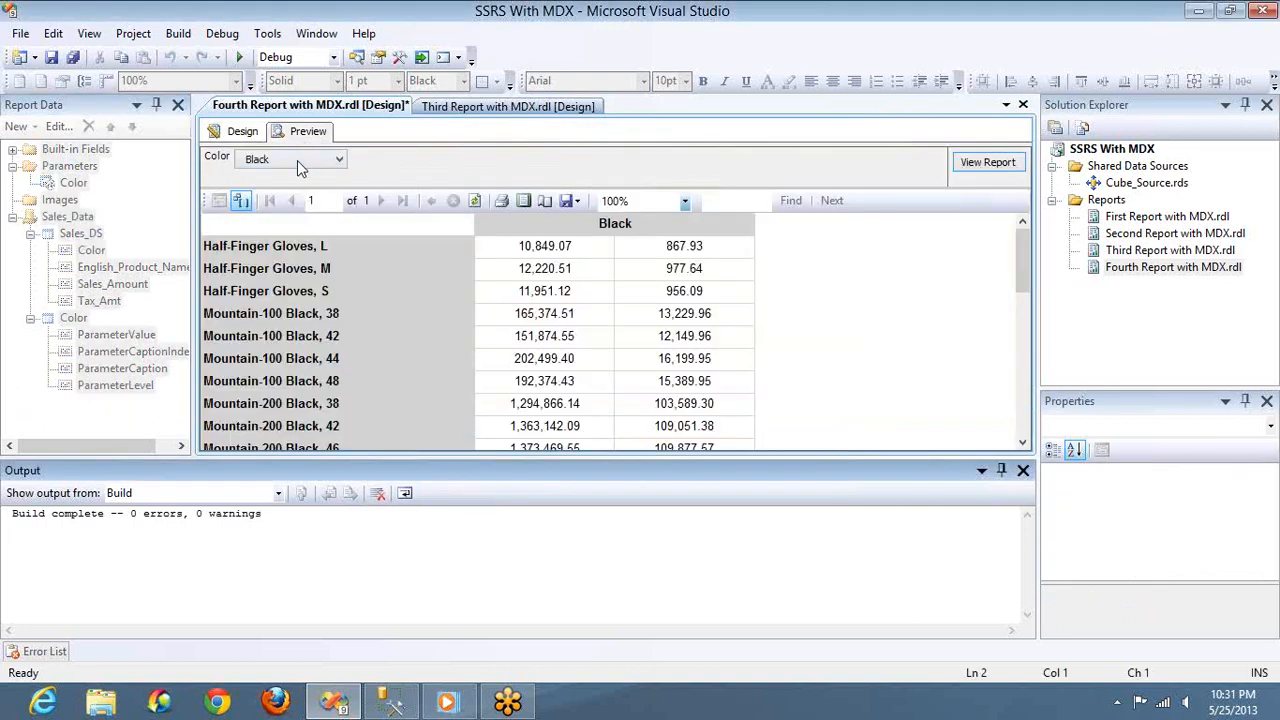
pyautogui.click(306, 160)
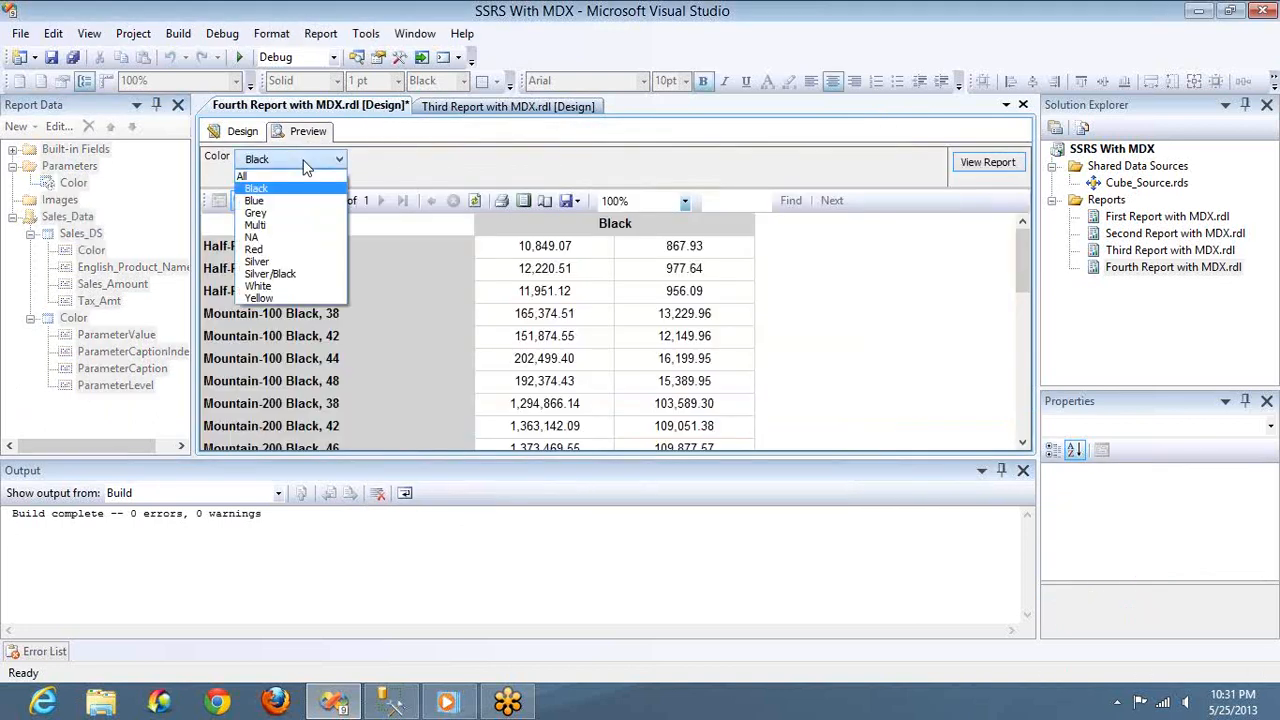
pyautogui.click(288, 226)
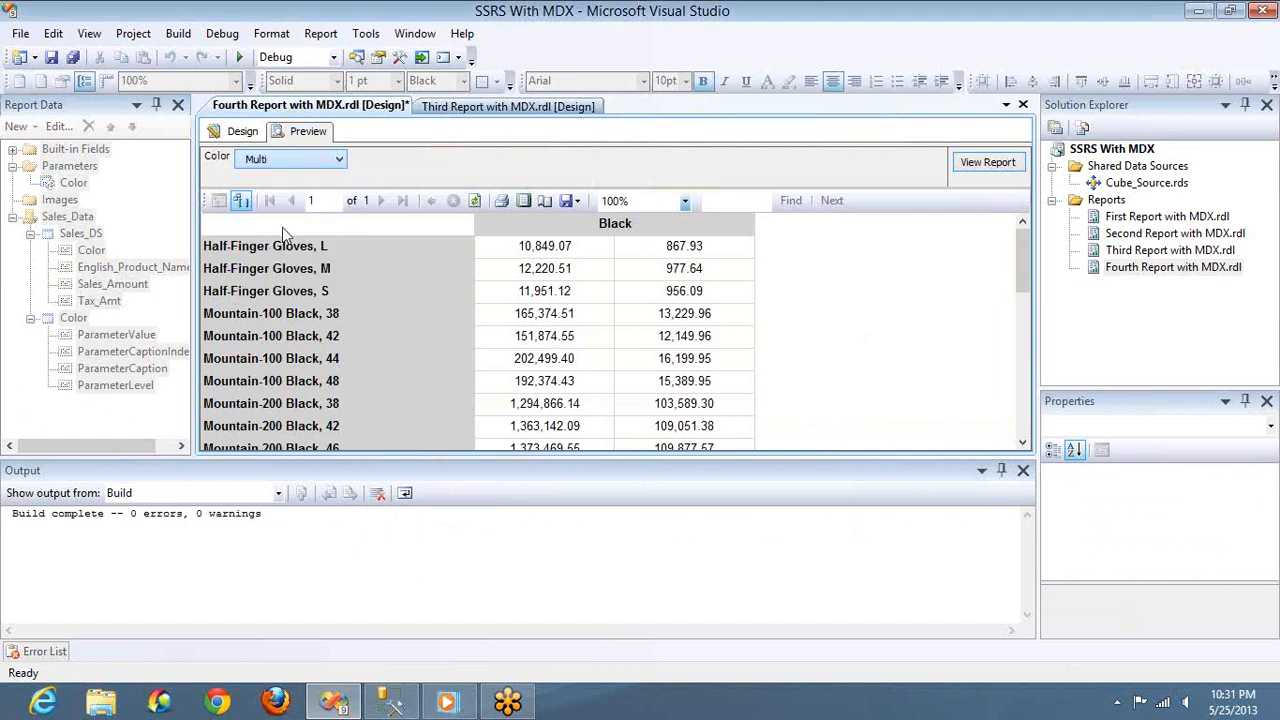
pyautogui.click(1008, 162)
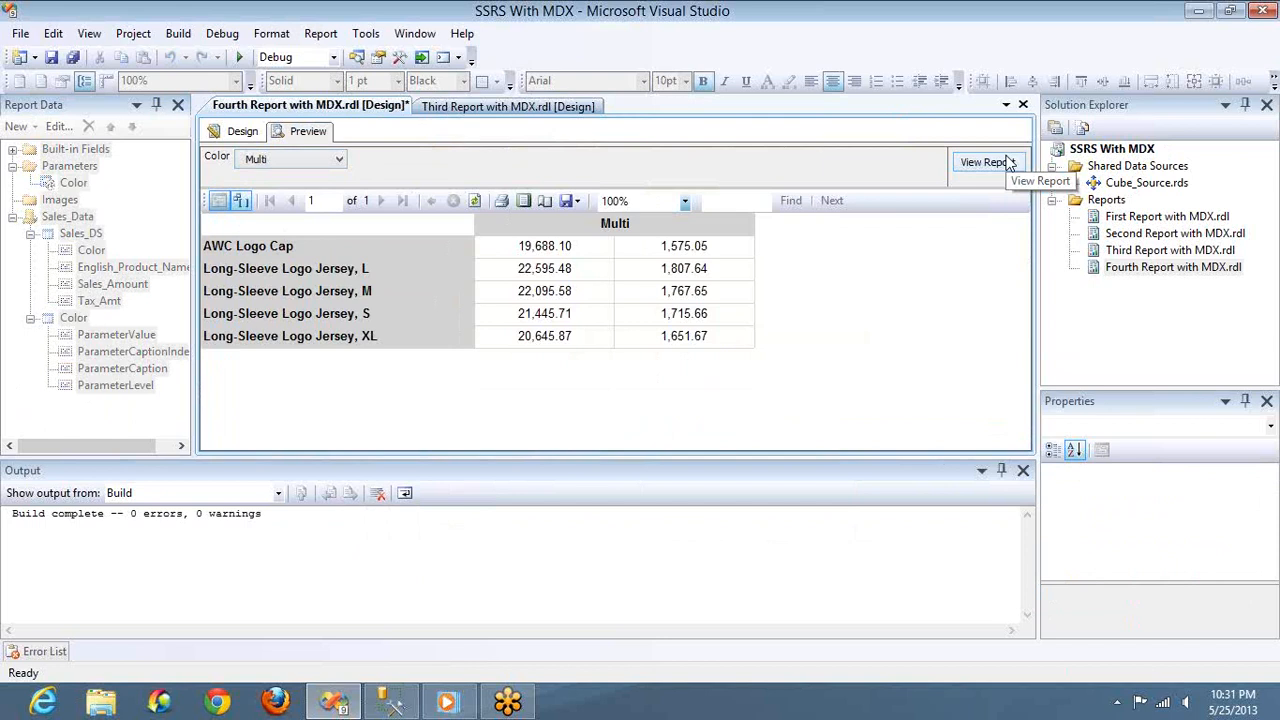
pyautogui.click(256, 162)
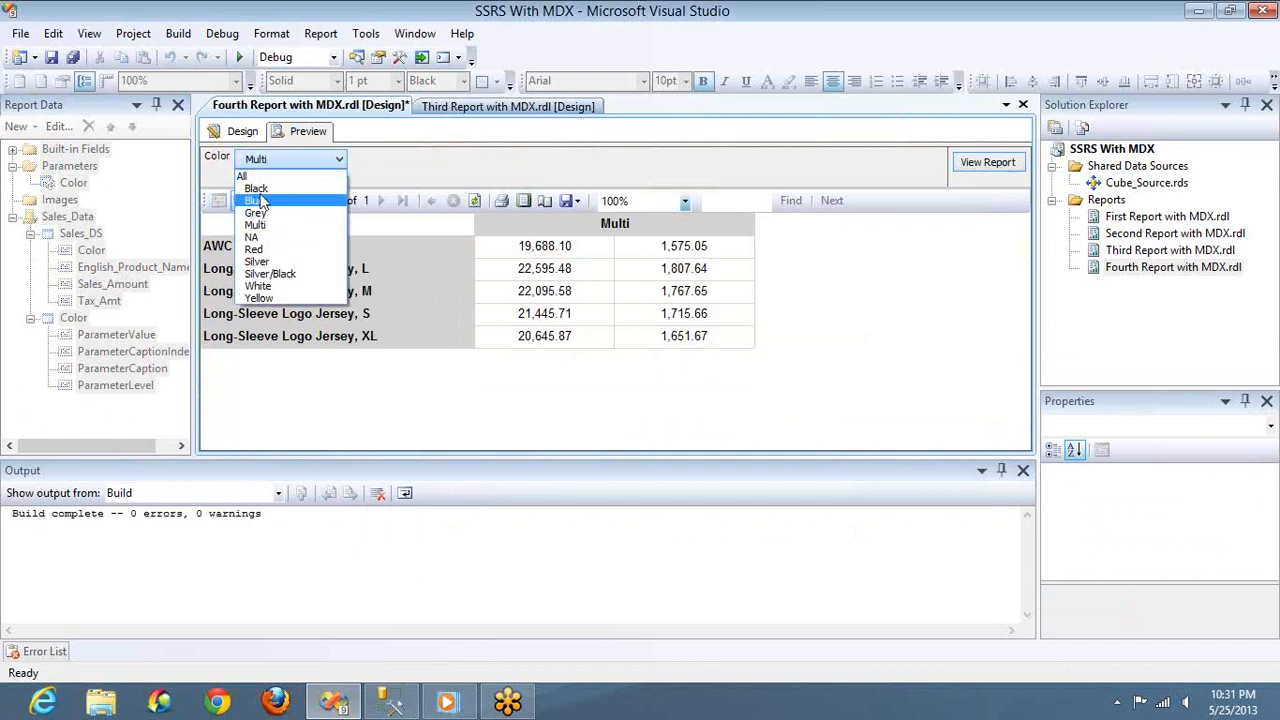
# Return to the report design and set the Color parameter's available-values label field to ParameterCaption
pyautogui.click(237, 134)
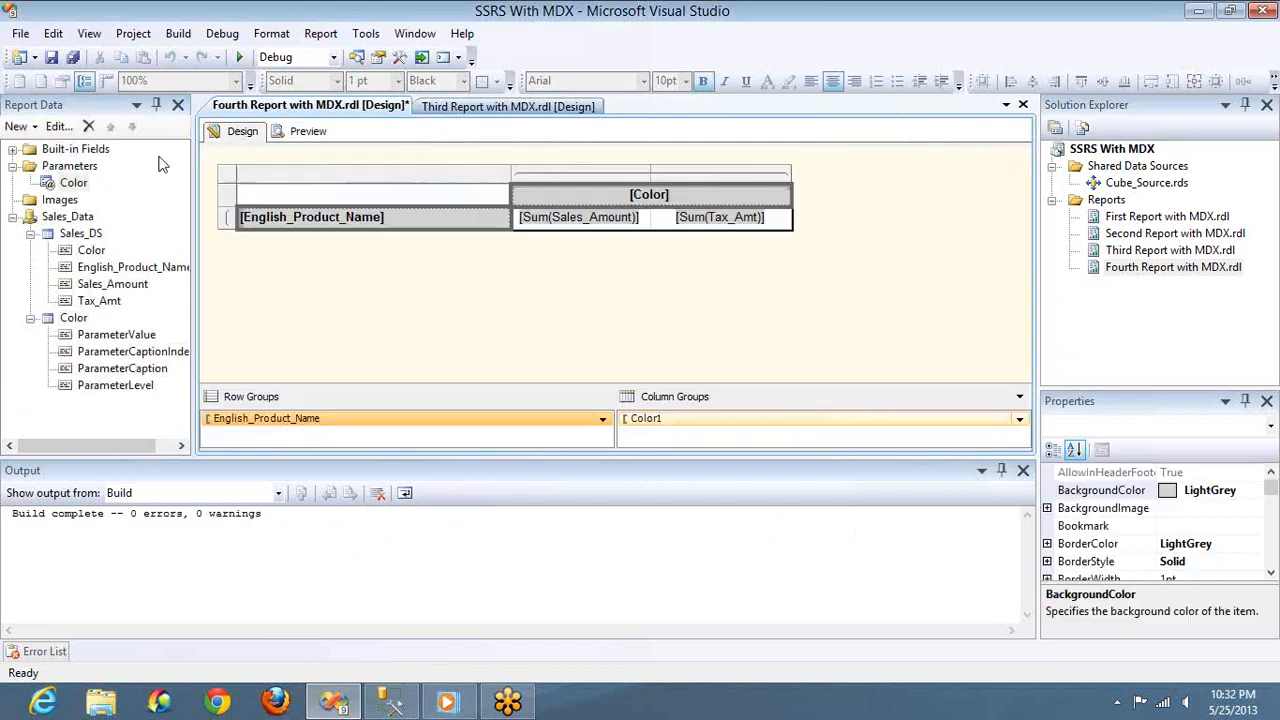
pyautogui.doubleClick(70, 185)
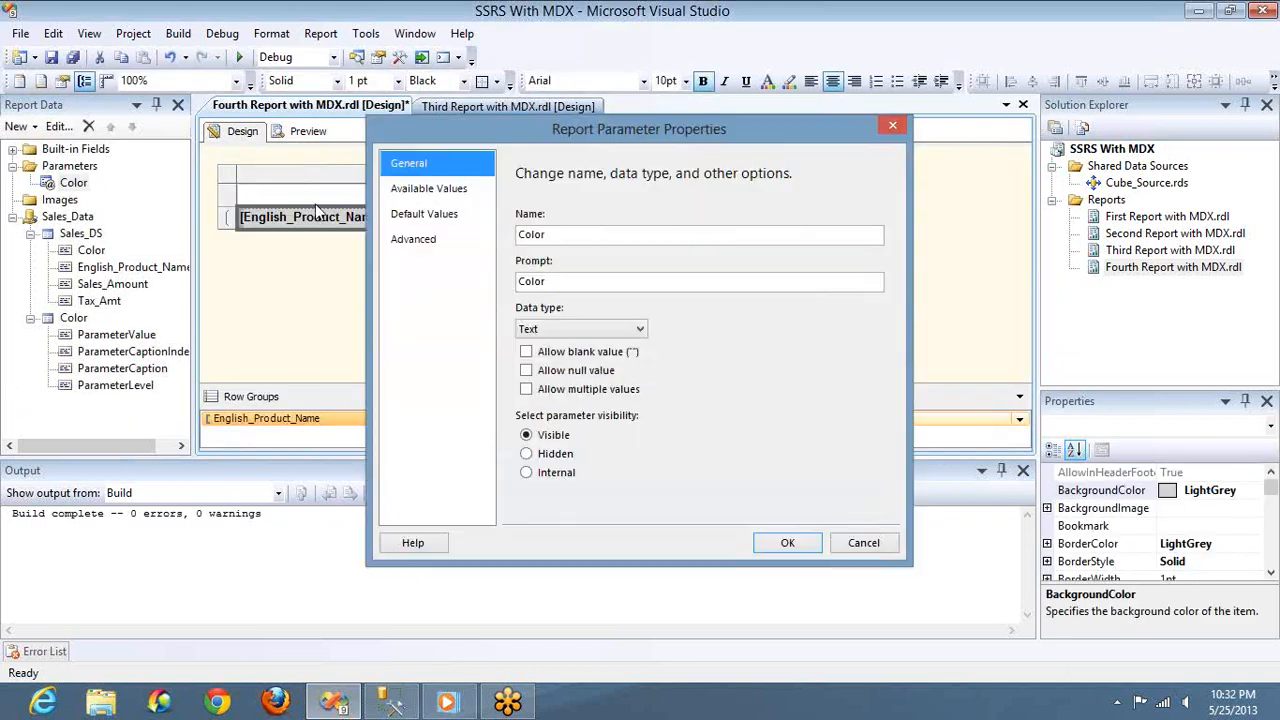
pyautogui.click(428, 193)
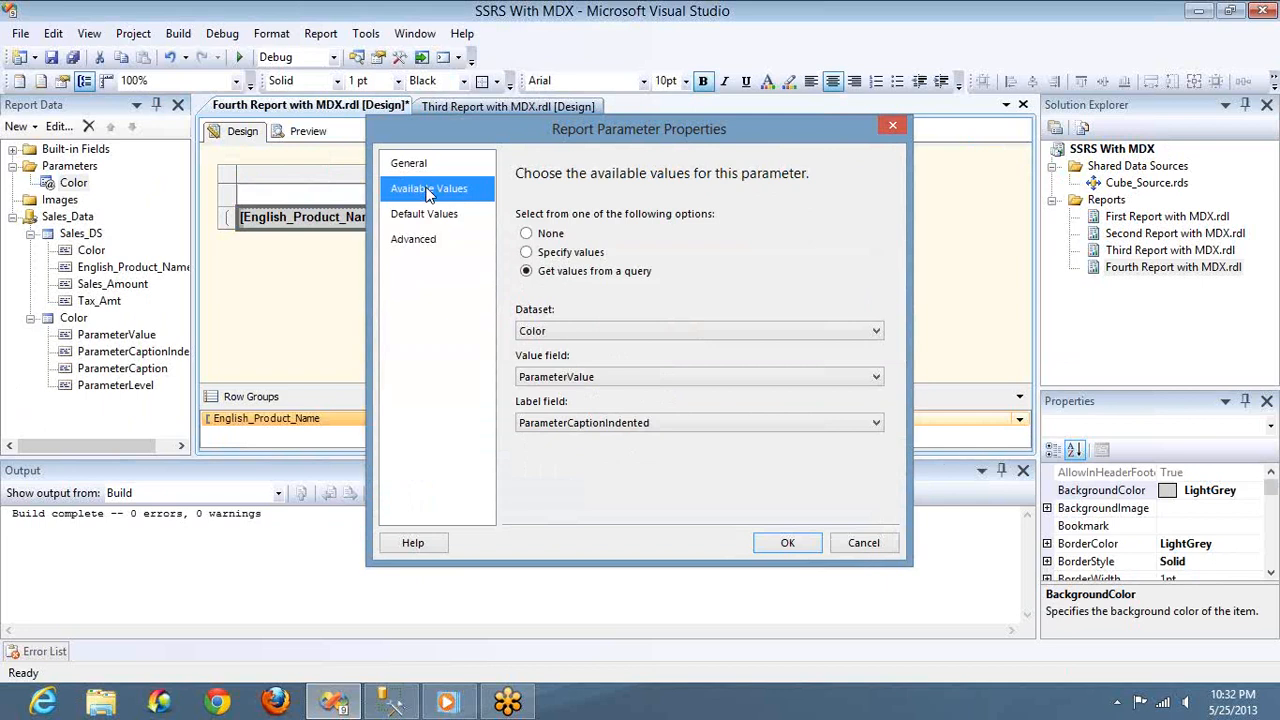
pyautogui.click(643, 424)
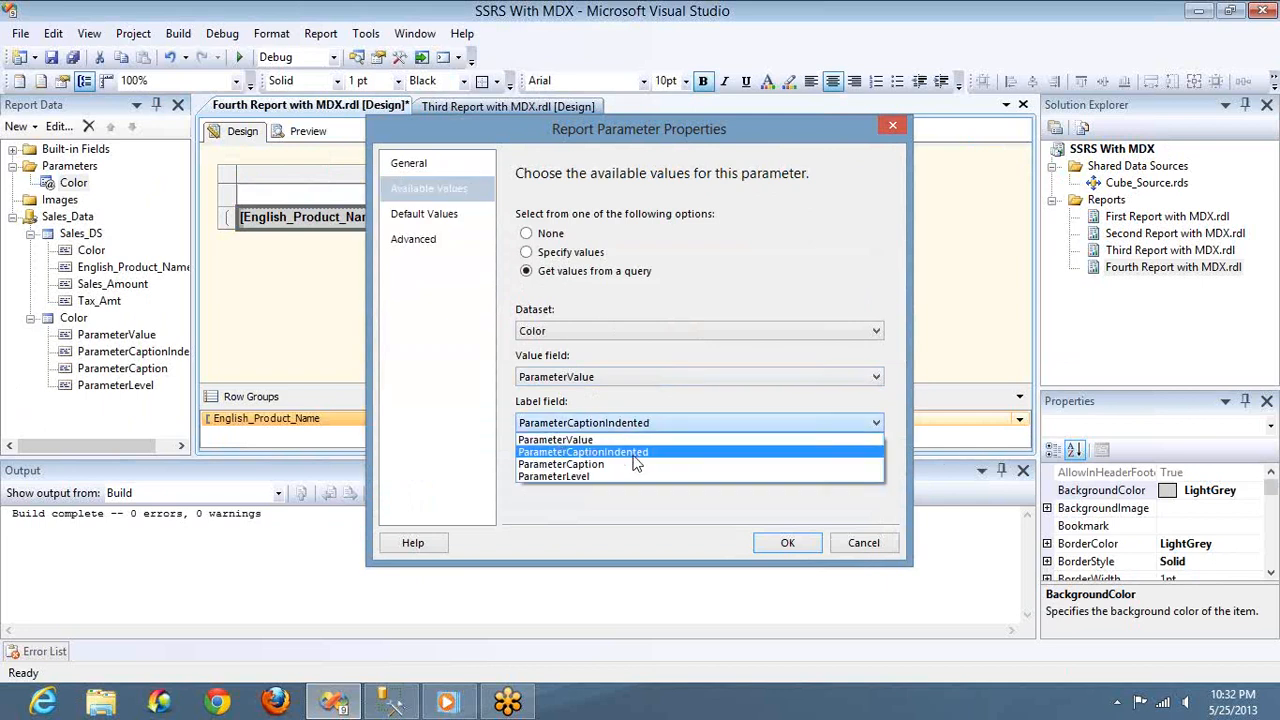
pyautogui.click(589, 466)
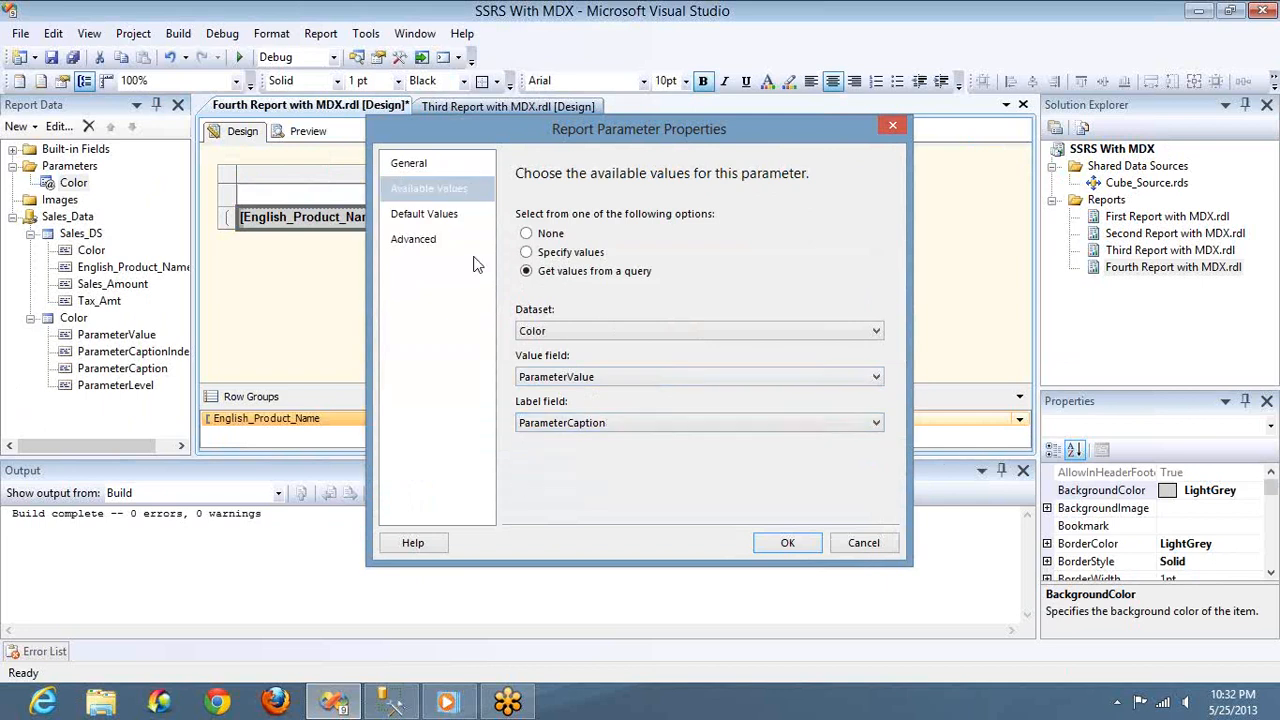
# Apply the Color parameter change, preview the fourth report and look at its list of color choices
pyautogui.click(783, 543)
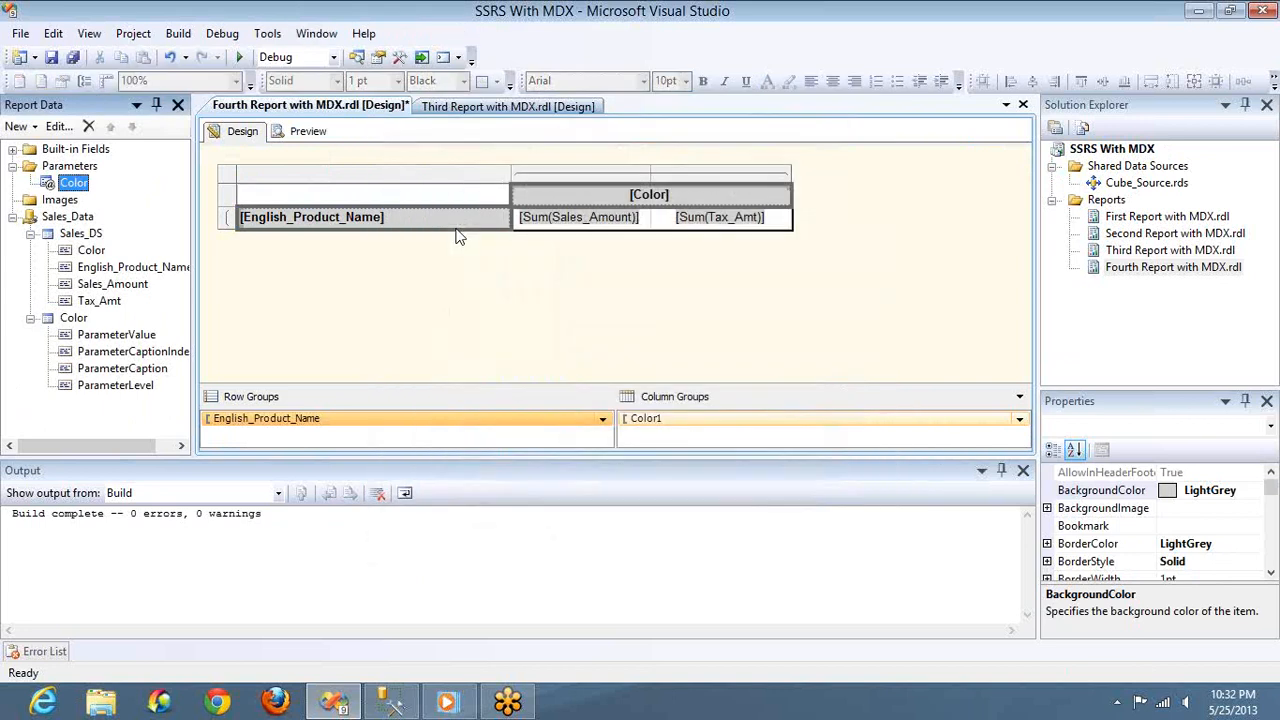
pyautogui.click(304, 131)
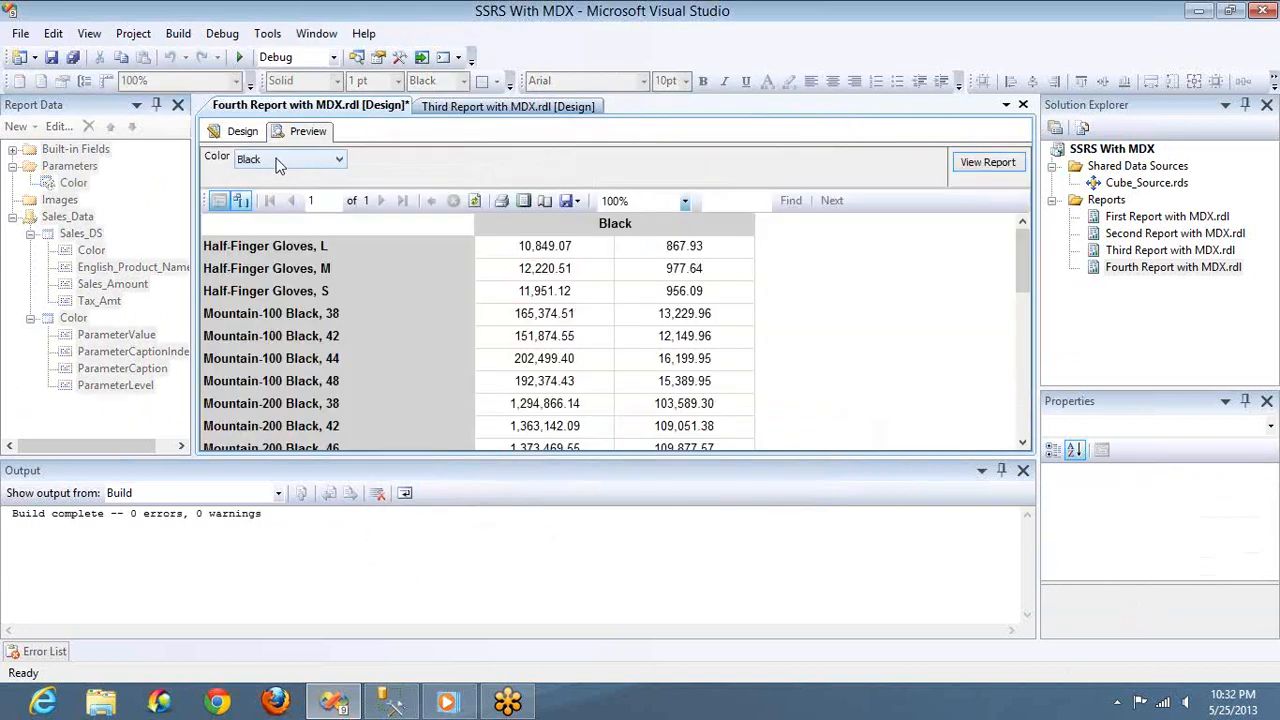
pyautogui.click(279, 164)
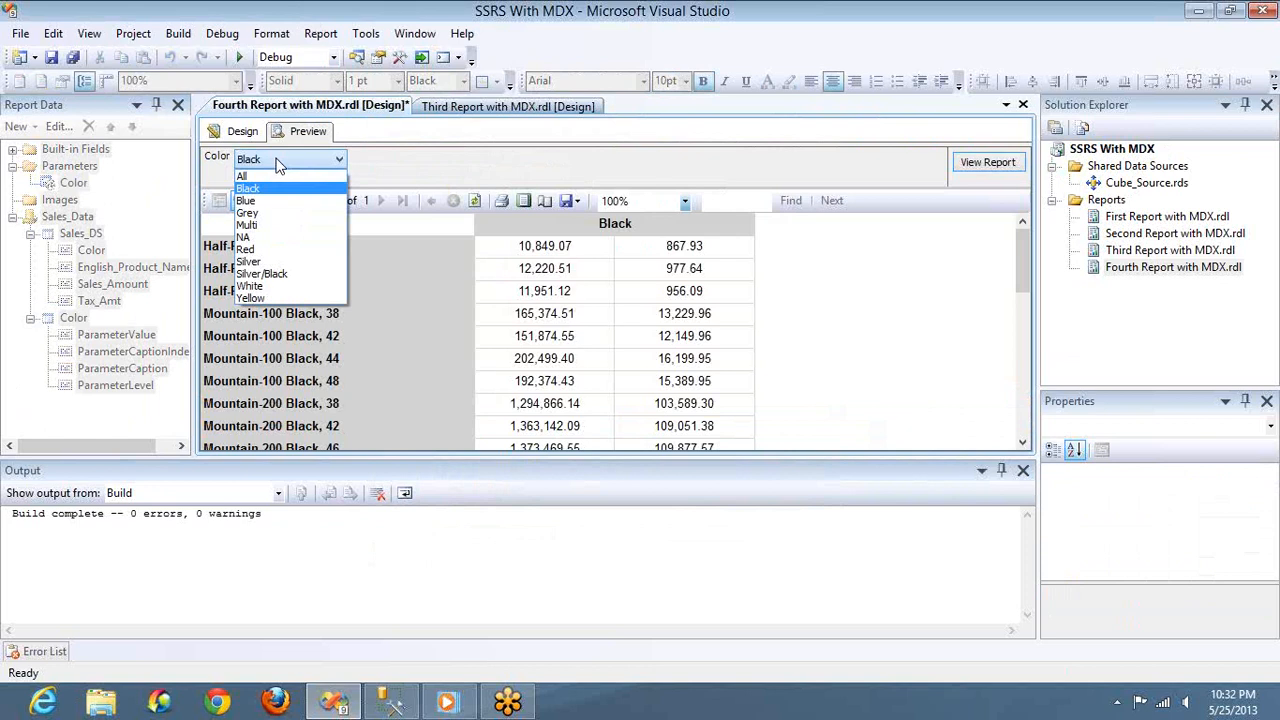
pyautogui.click(279, 164)
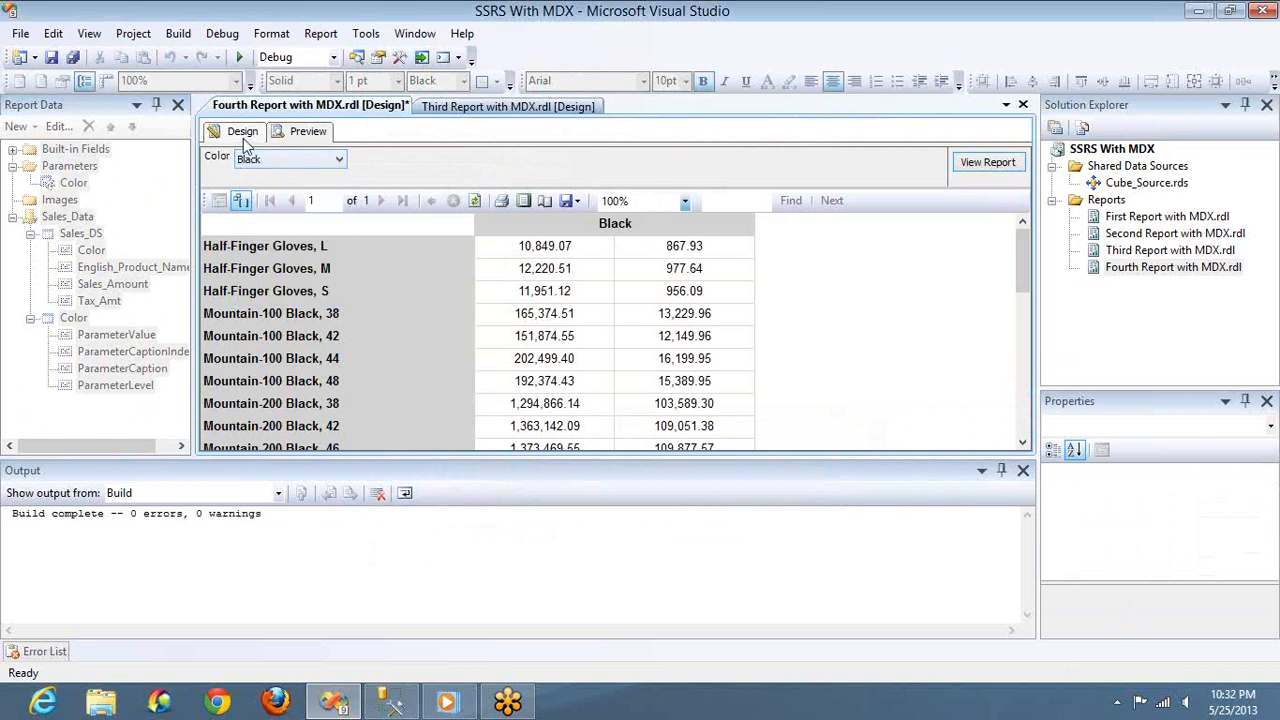
# Set the Color parameter's available-values label field back to ParameterCaptionIndented and preview the report
pyautogui.click(240, 131)
pyautogui.doubleClick(75, 183)
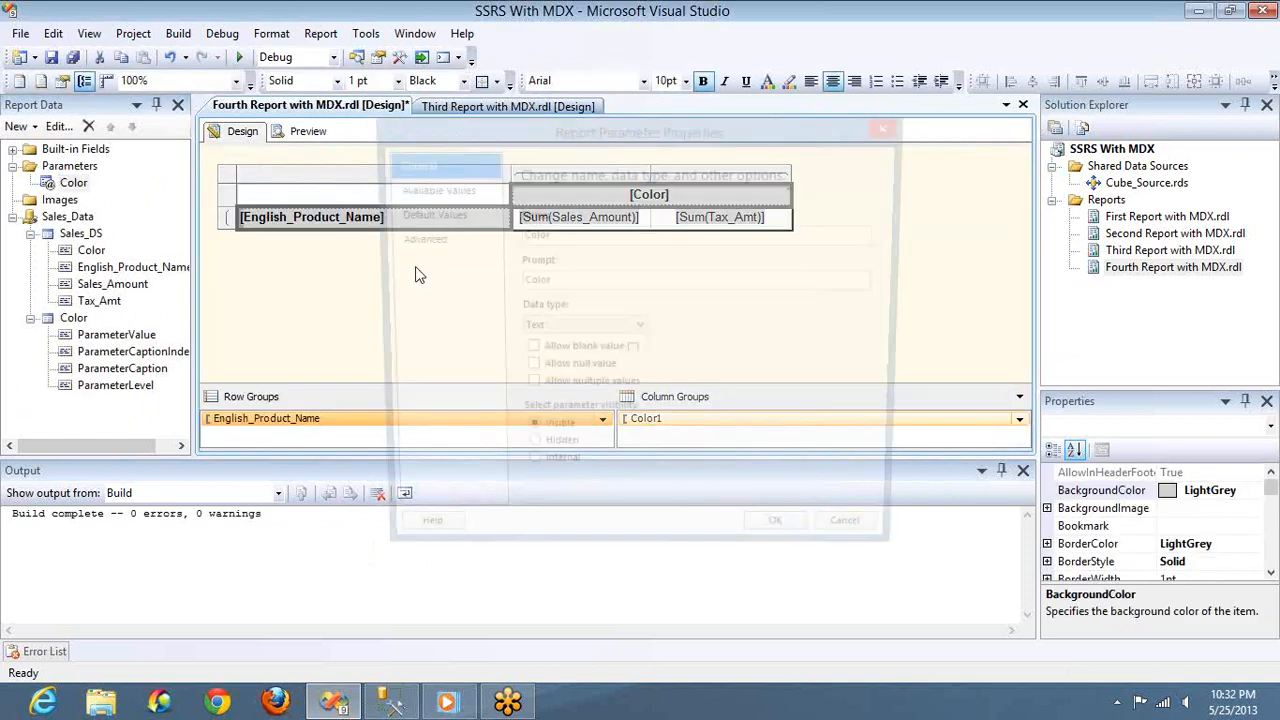
pyautogui.click(440, 192)
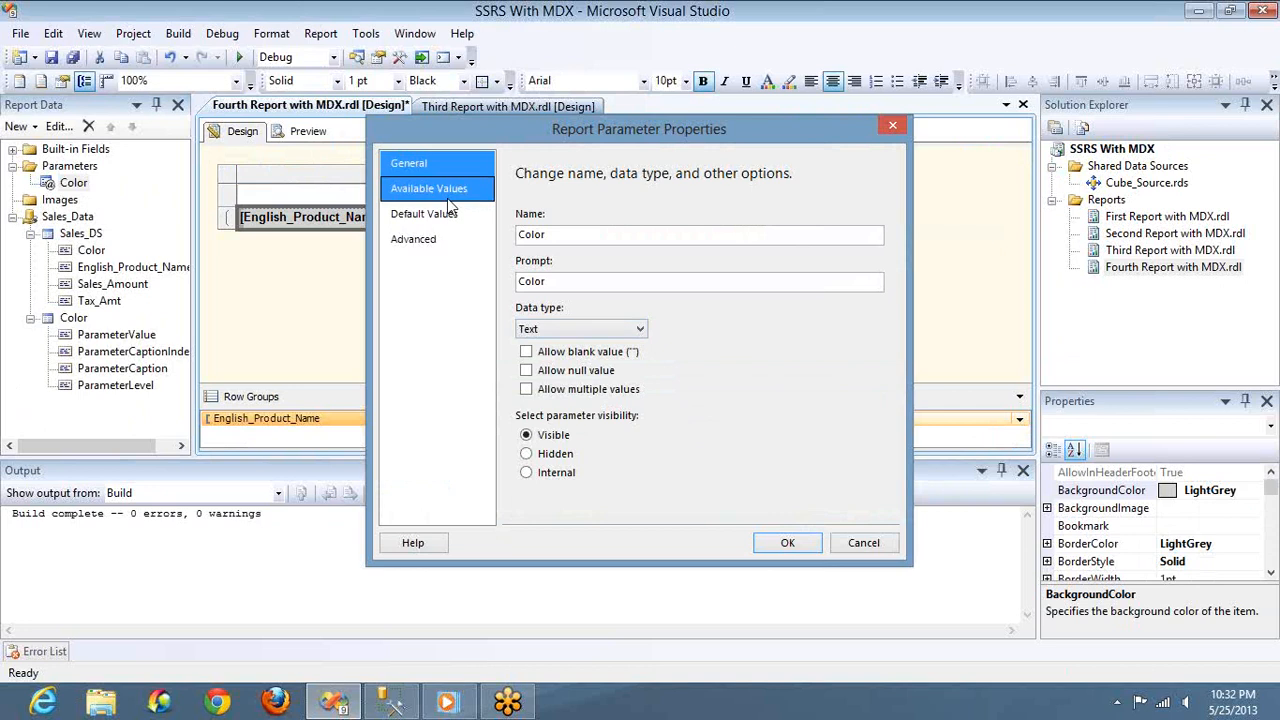
pyautogui.click(596, 421)
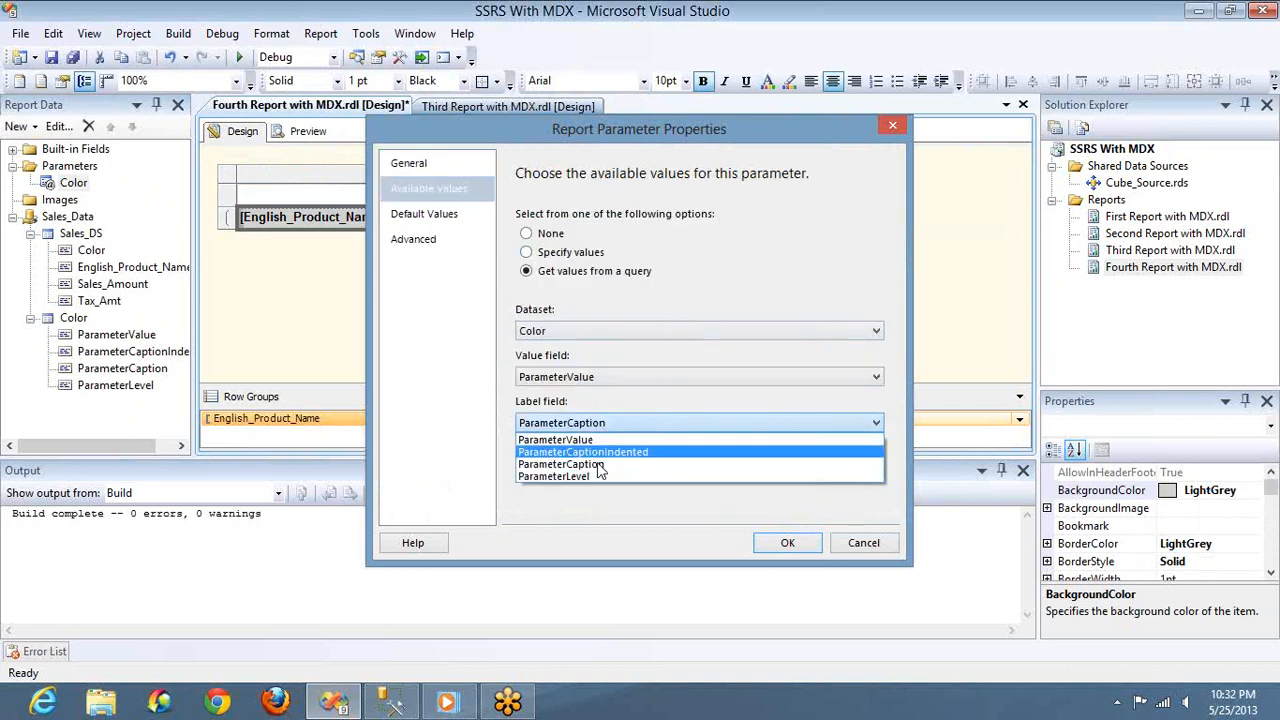
pyautogui.click(598, 452)
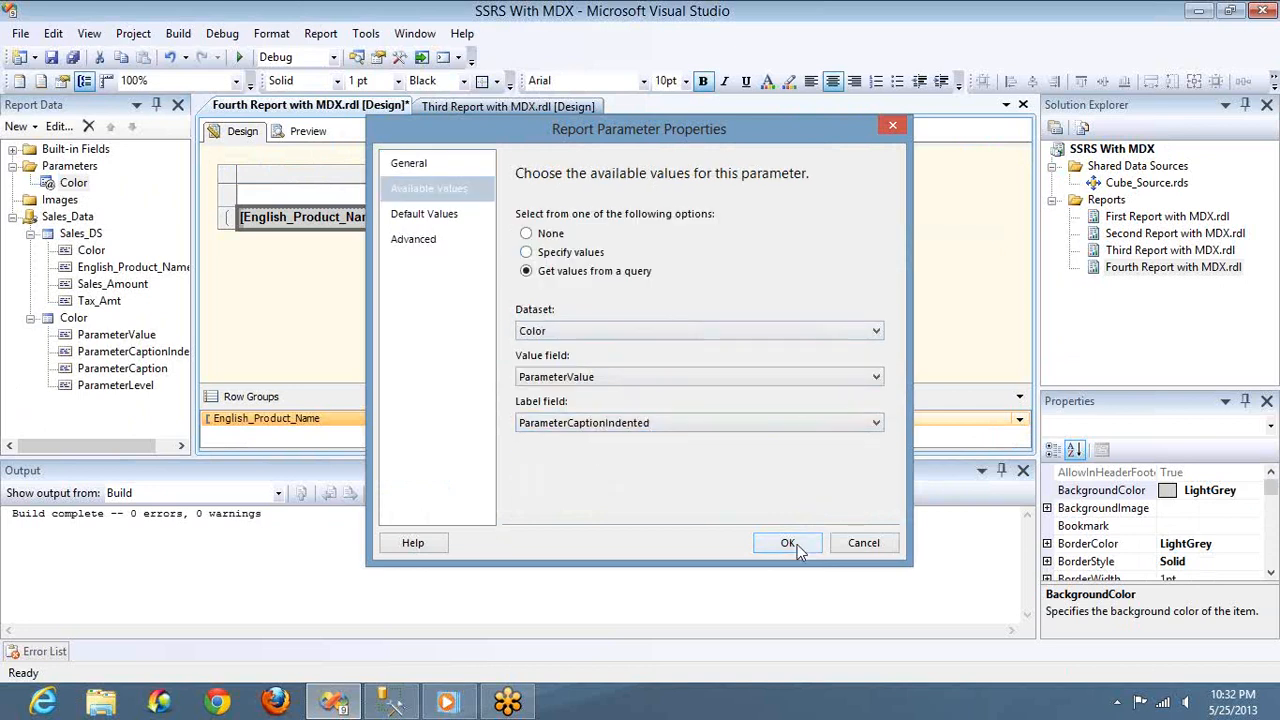
pyautogui.click(795, 543)
pyautogui.click(324, 137)
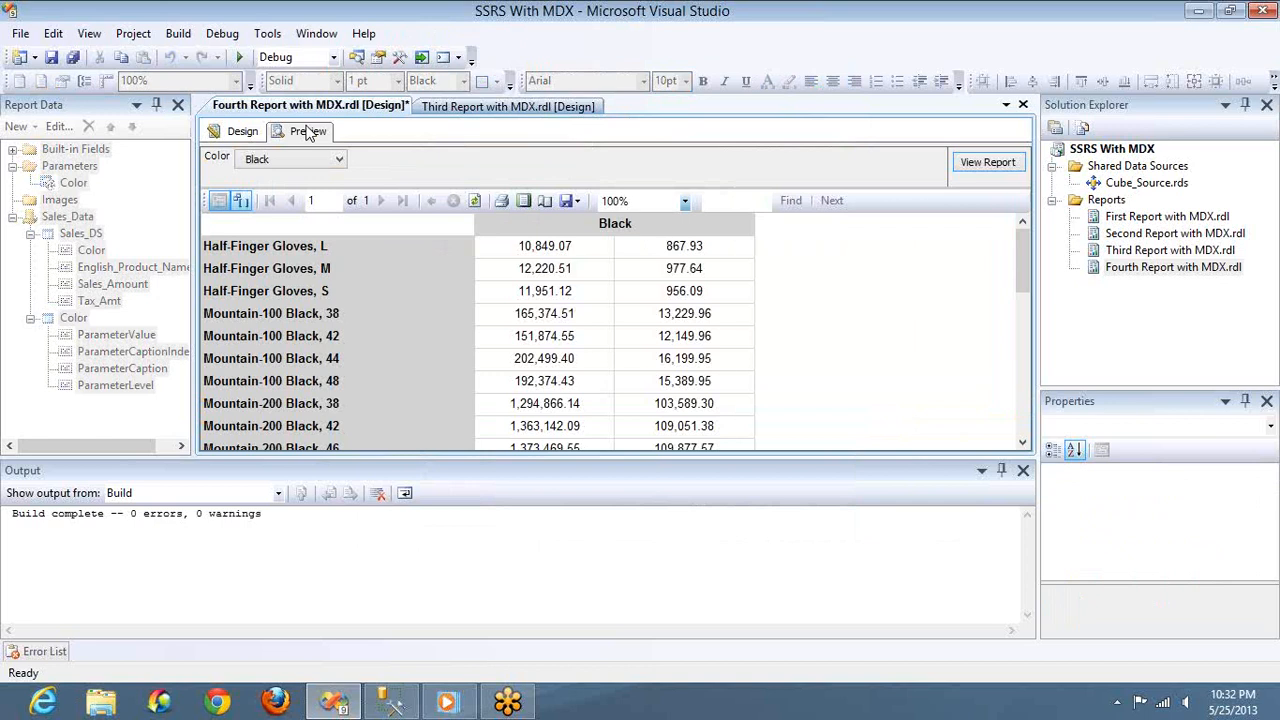
pyautogui.click(242, 131)
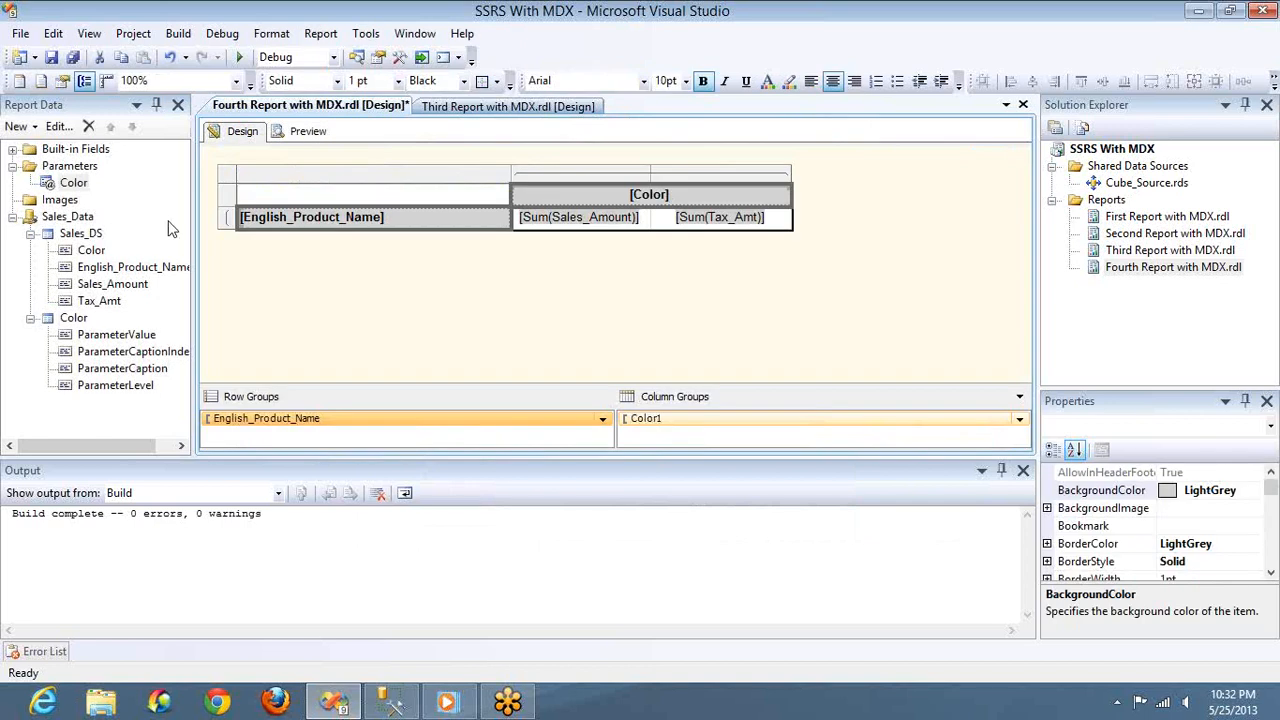
pyautogui.doubleClick(79, 234)
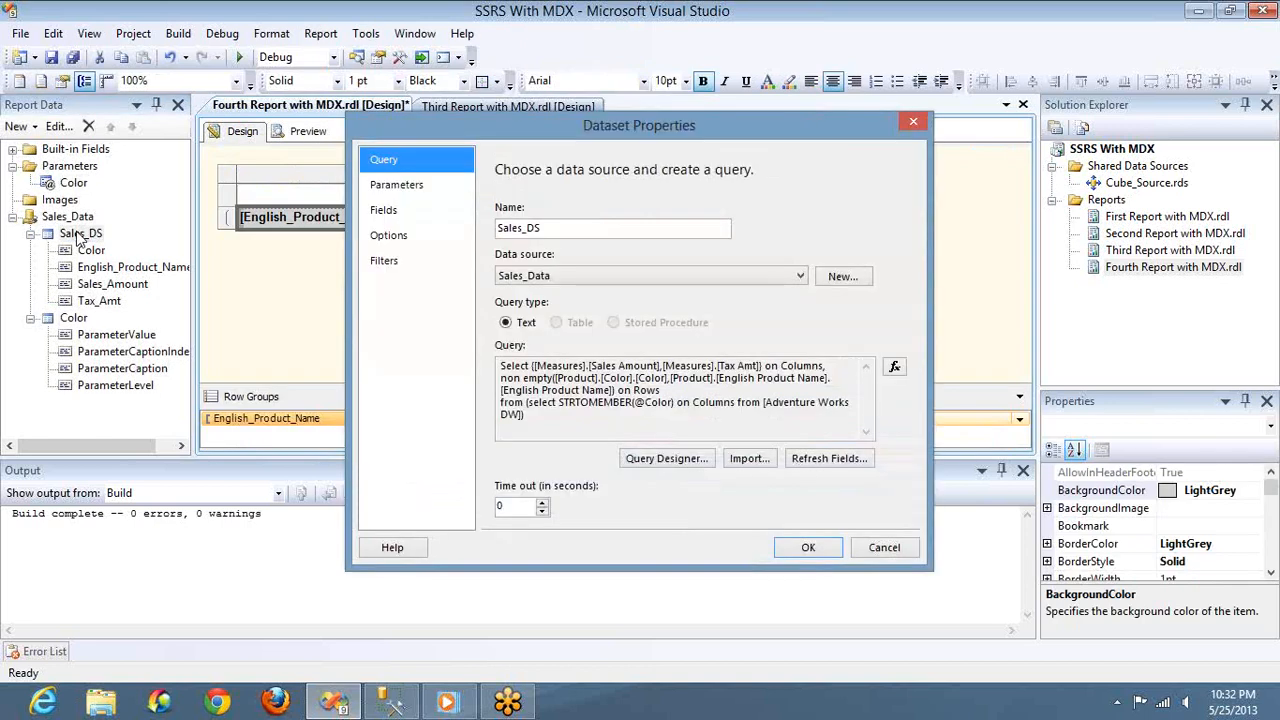
pyautogui.click(666, 458)
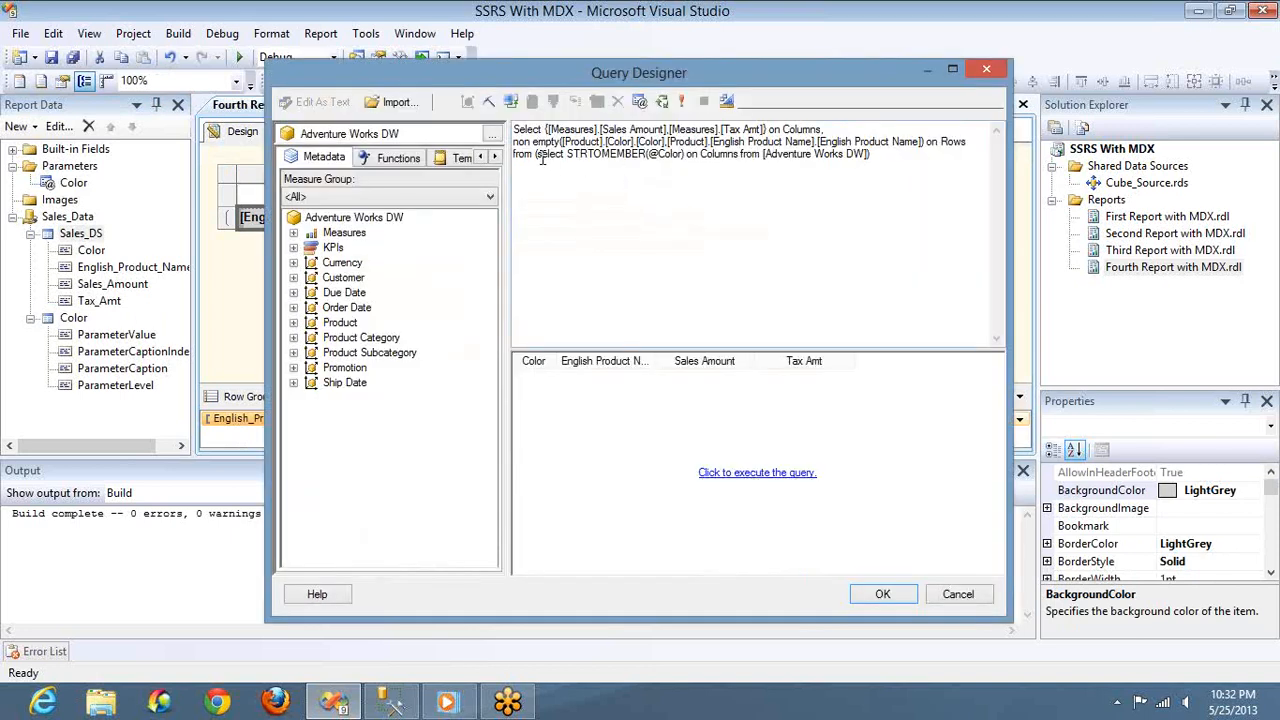
pyautogui.click(534, 154)
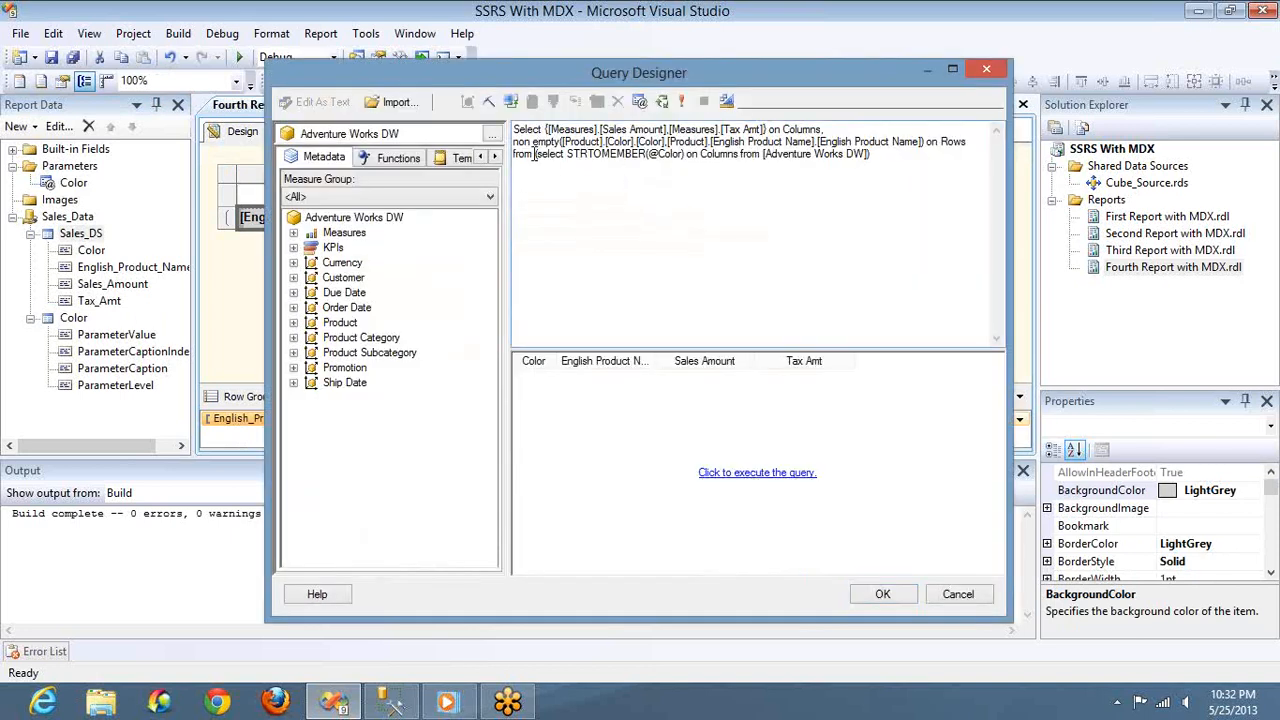
pyautogui.press('Return')
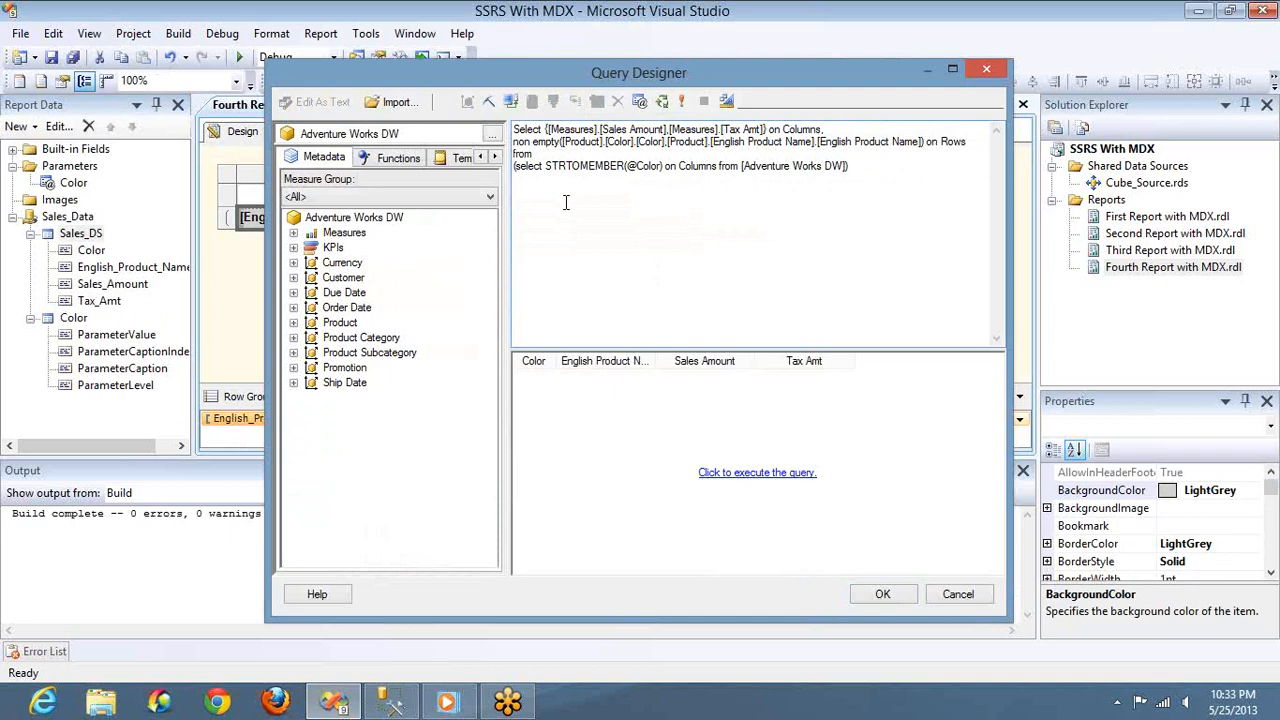
# Check the Color query parameter's definition and its mapping in the dataset parameters, and save the Sales_DS dataset
pyautogui.click(640, 102)
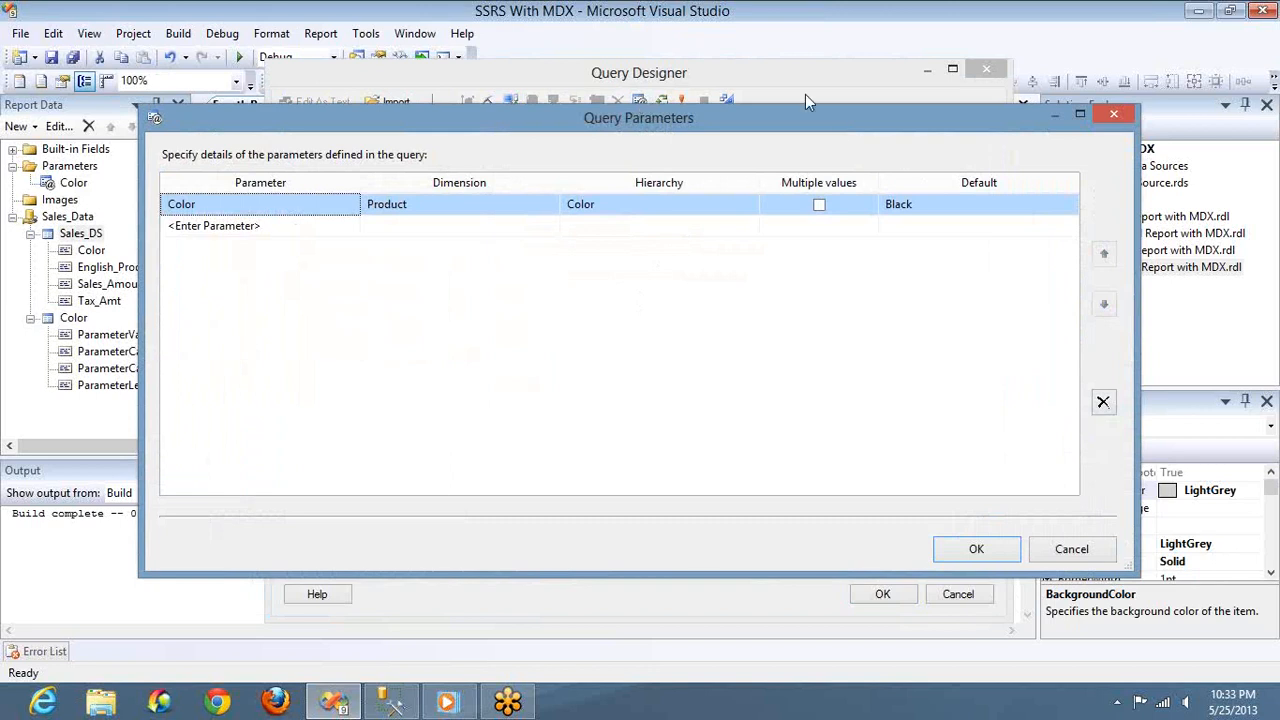
pyautogui.click(962, 563)
pyautogui.click(882, 594)
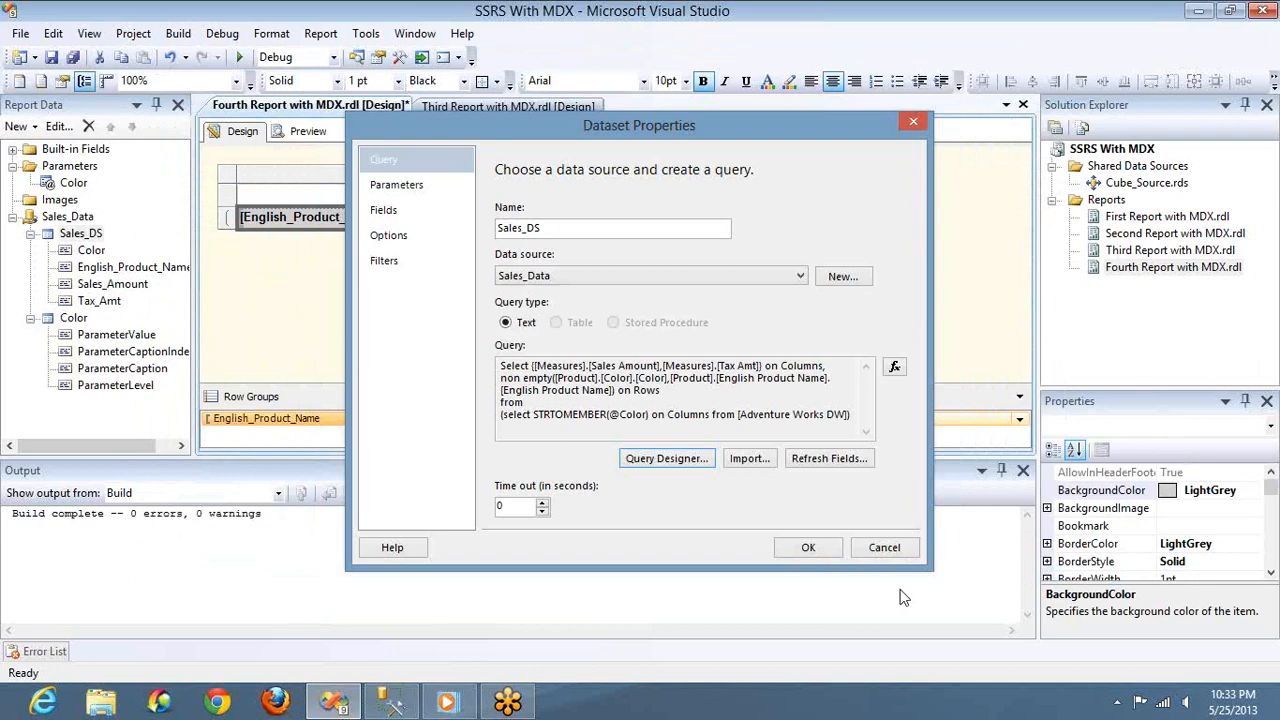
pyautogui.click(397, 192)
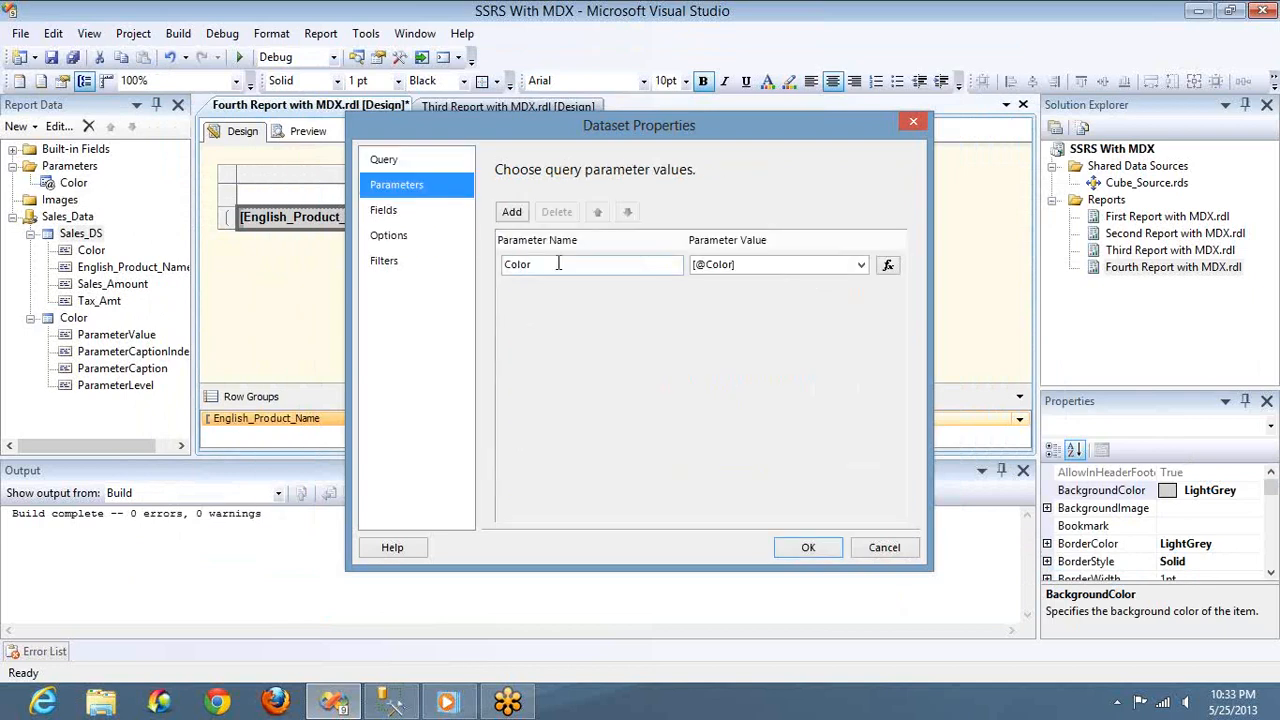
pyautogui.click(530, 264)
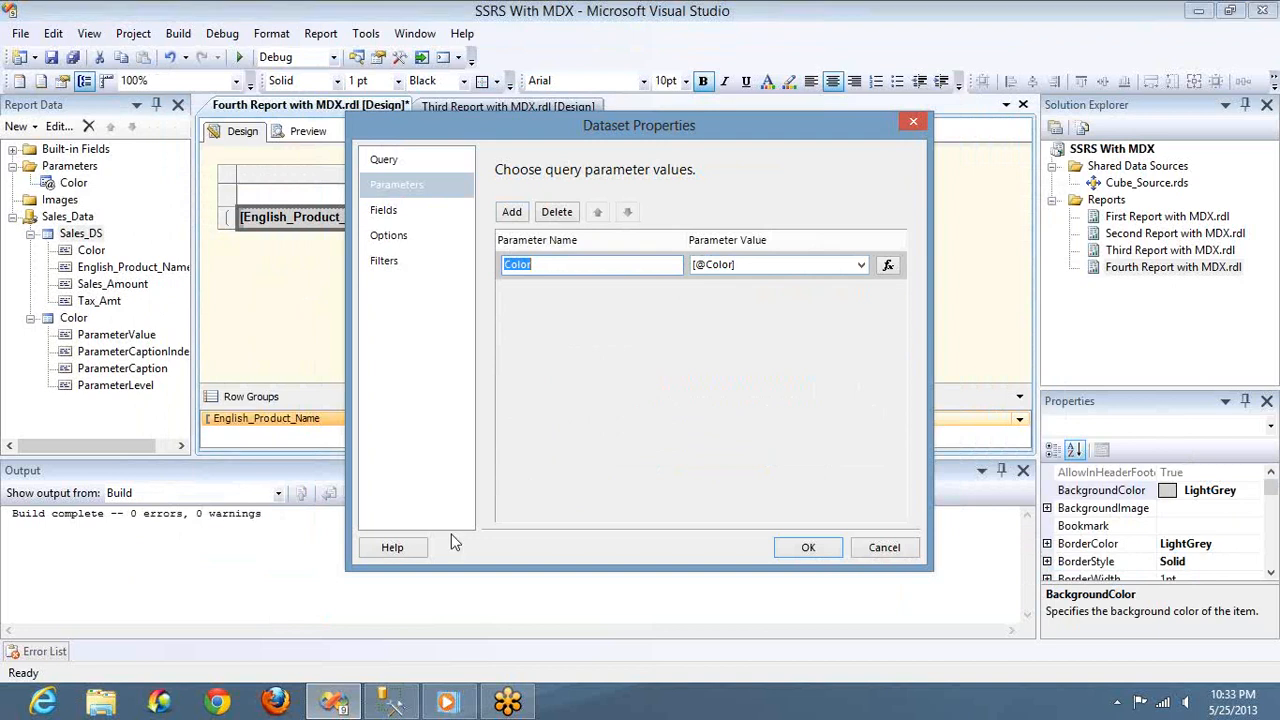
pyautogui.click(800, 548)
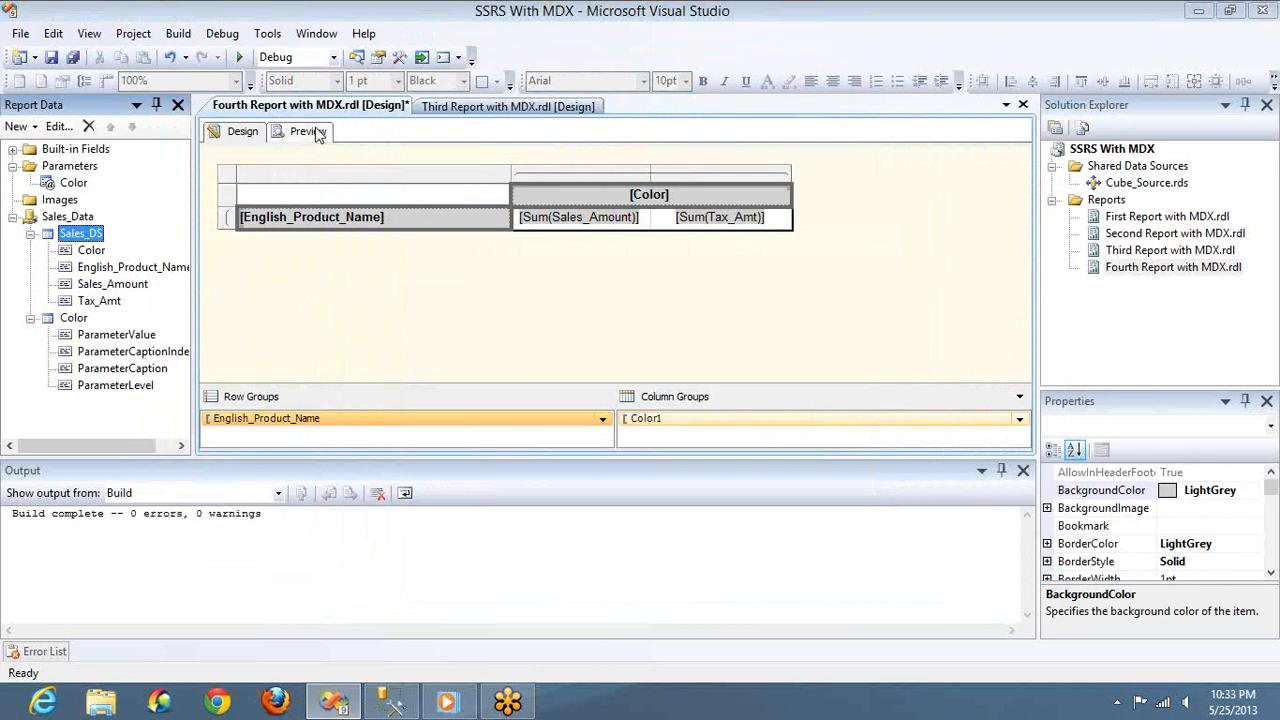
# Preview the fourth report and run it with Color set to Red
pyautogui.click(305, 131)
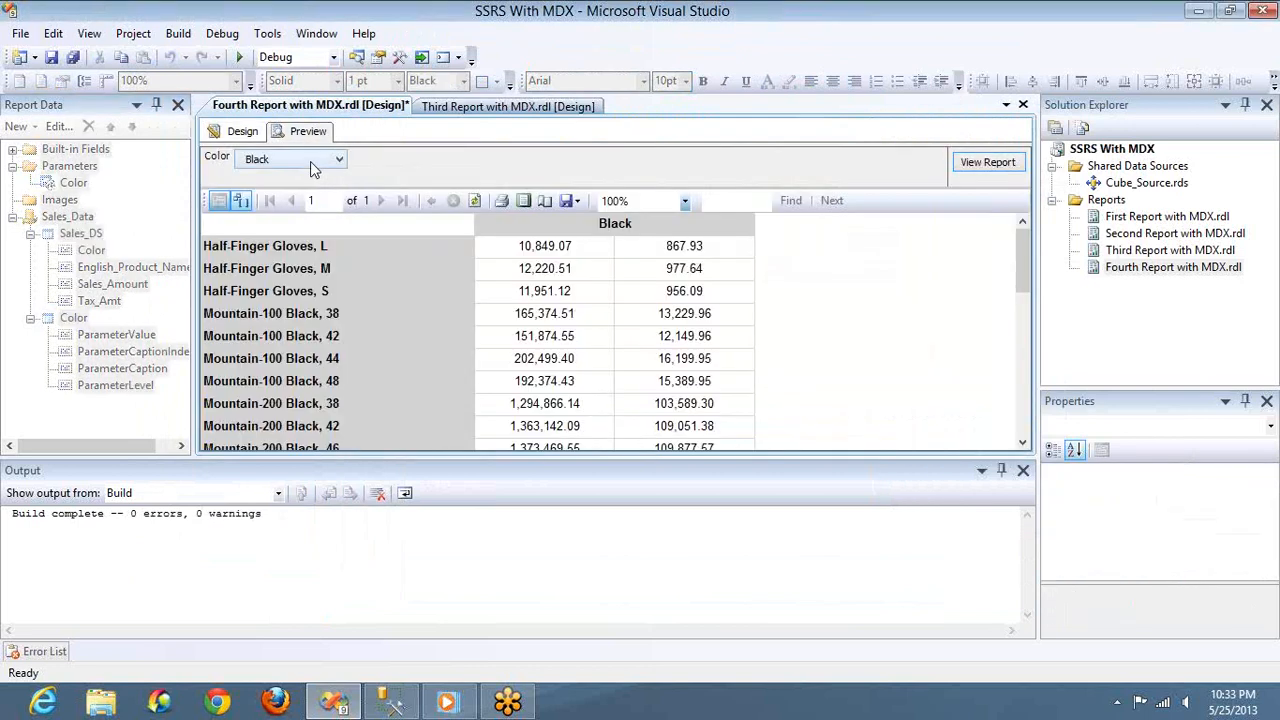
pyautogui.click(310, 161)
pyautogui.click(272, 252)
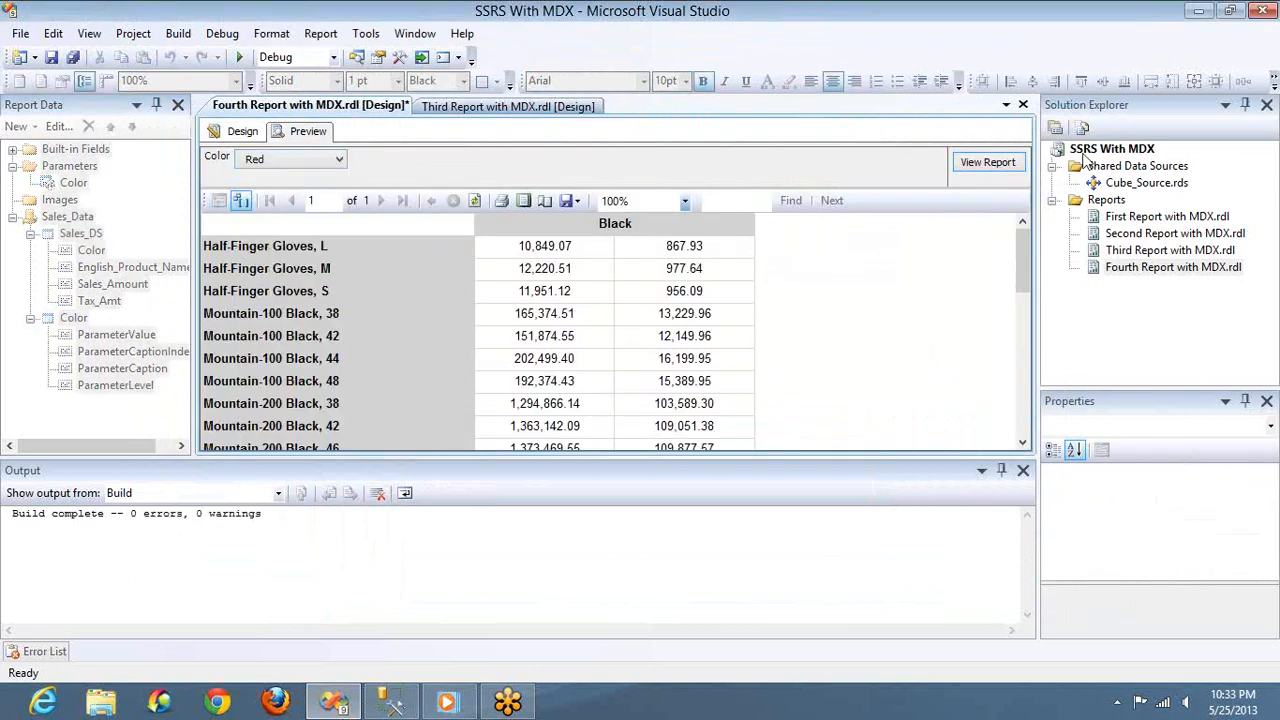
pyautogui.click(990, 162)
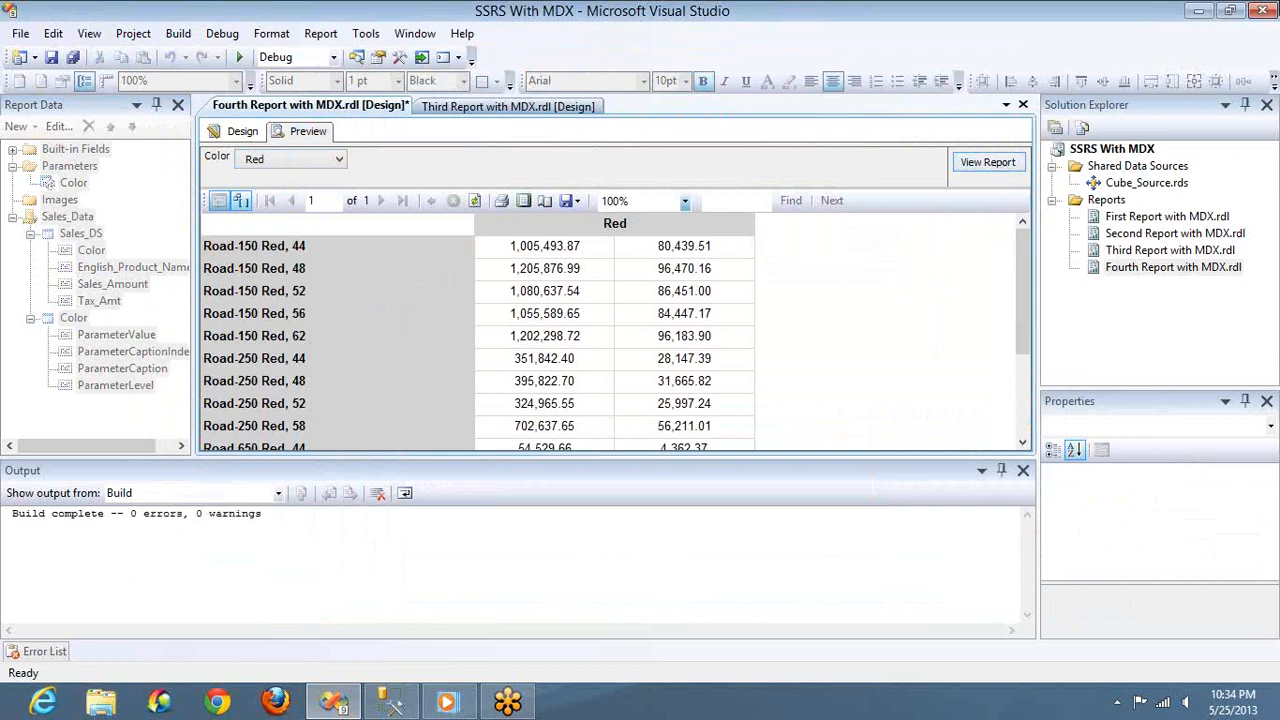
# Return to the report design and allow multiple values for the Color report parameter
pyautogui.moveTo(1278, 3)
pyautogui.click(252, 133)
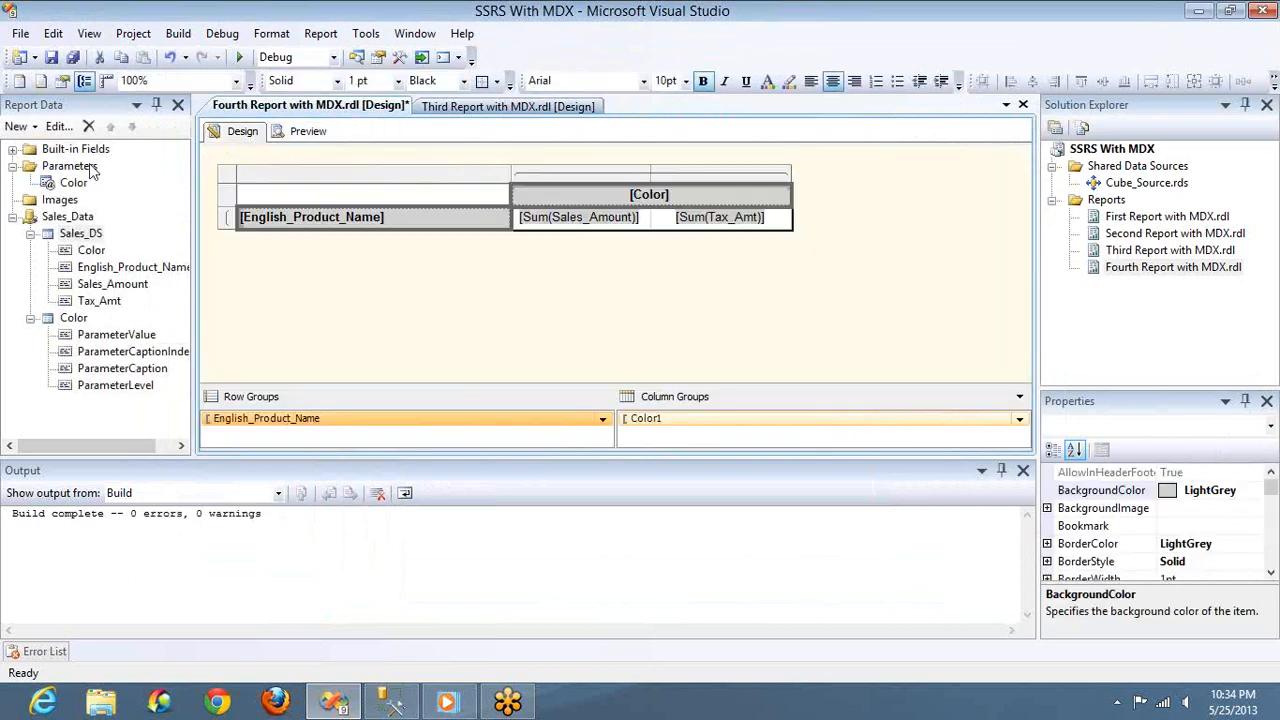
pyautogui.doubleClick(73, 184)
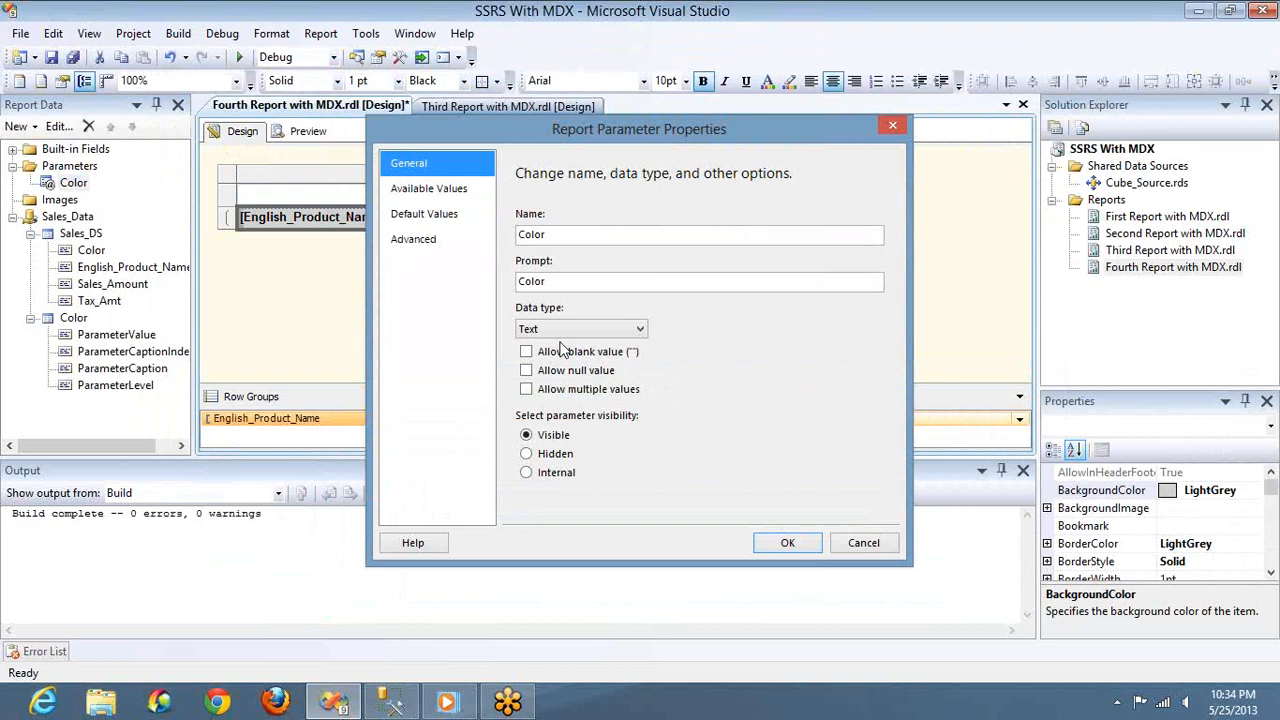
pyautogui.click(538, 394)
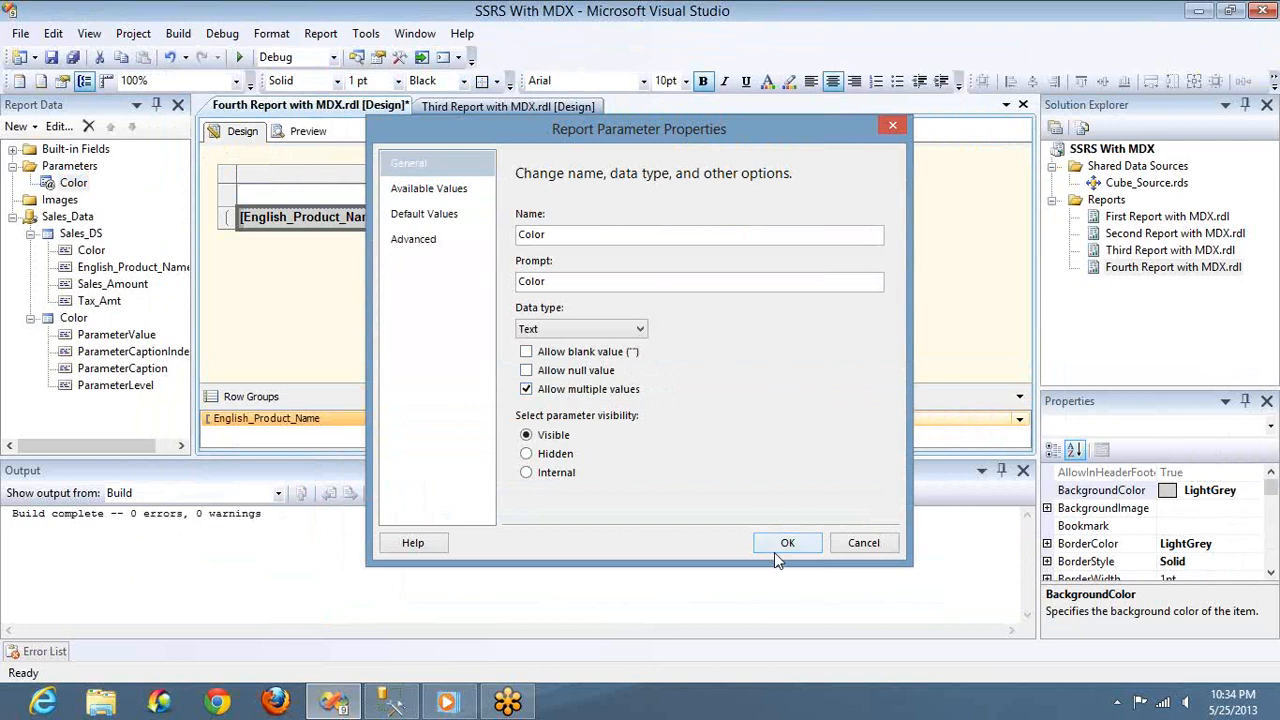
pyautogui.click(776, 543)
# Preview the fourth report and run it with both Black and Blue selected for Color
pyautogui.click(312, 131)
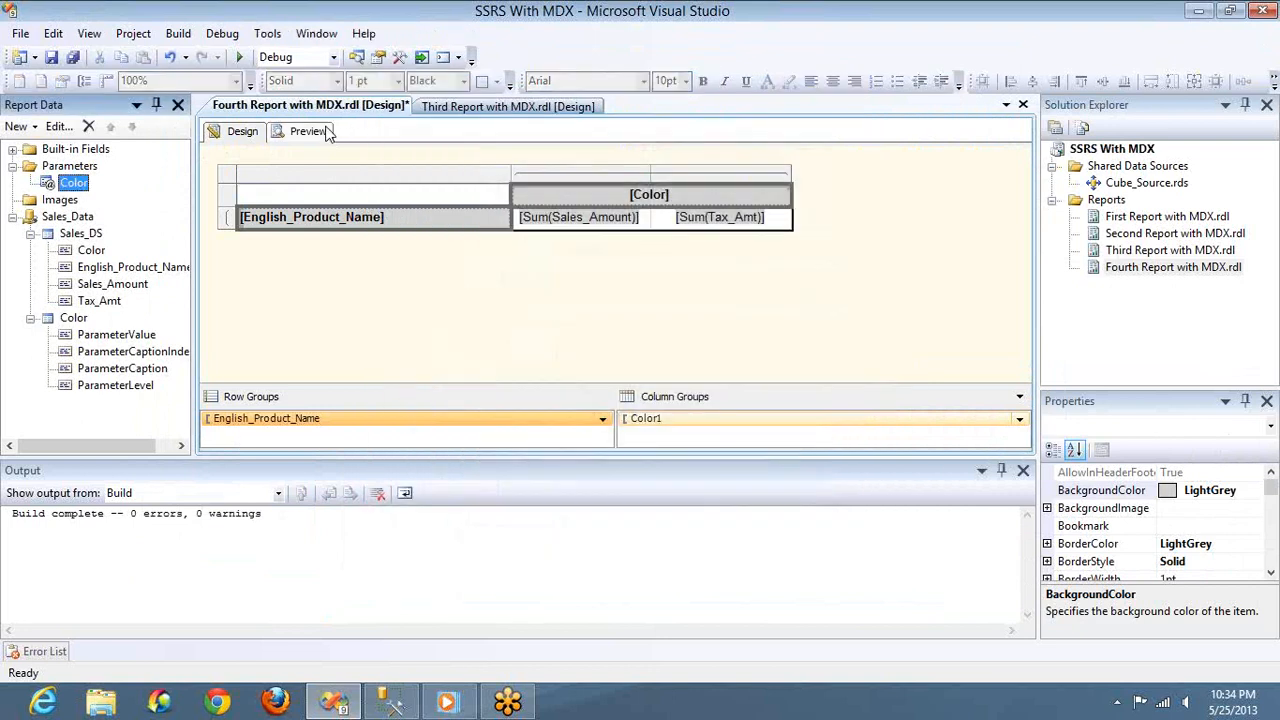
pyautogui.click(322, 165)
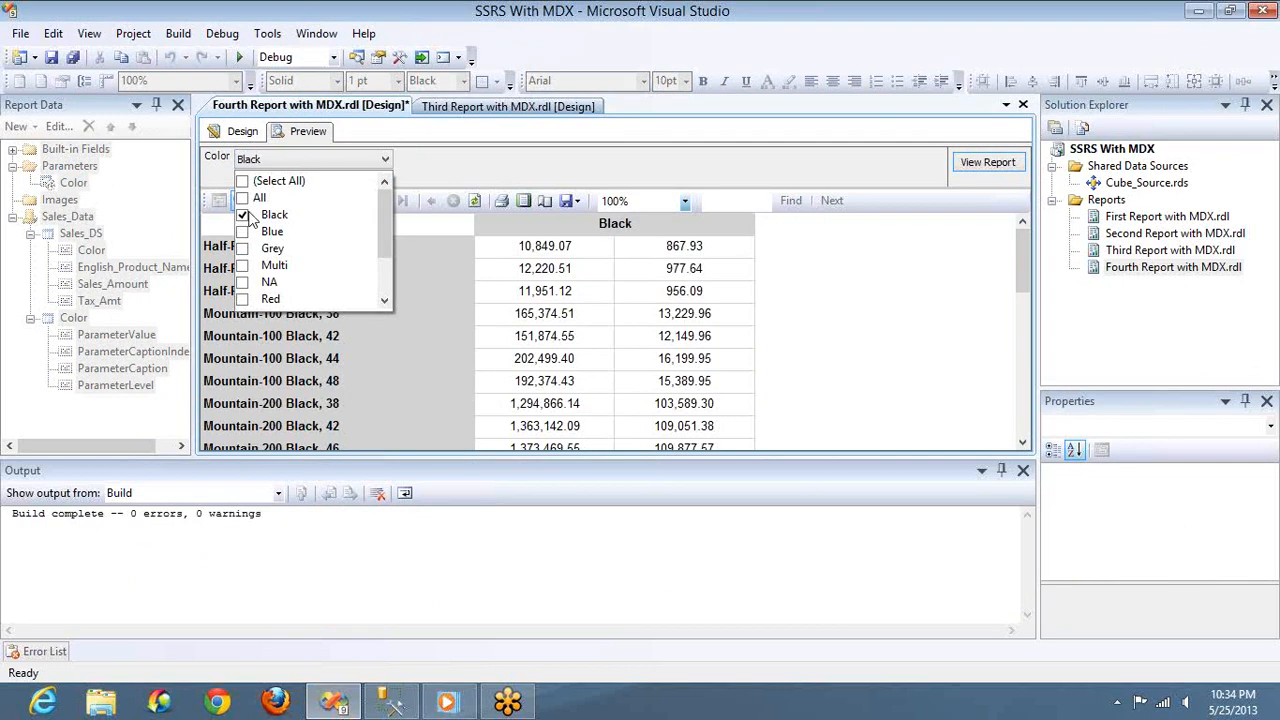
pyautogui.click(243, 232)
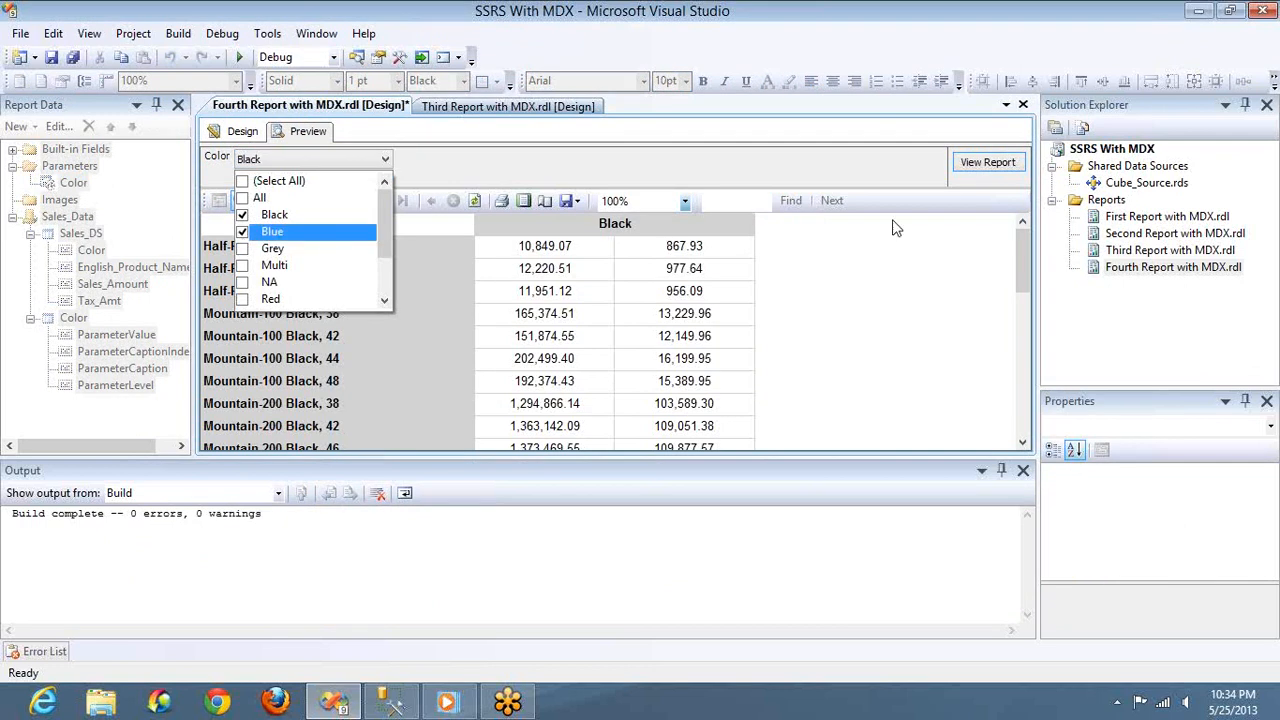
pyautogui.click(983, 168)
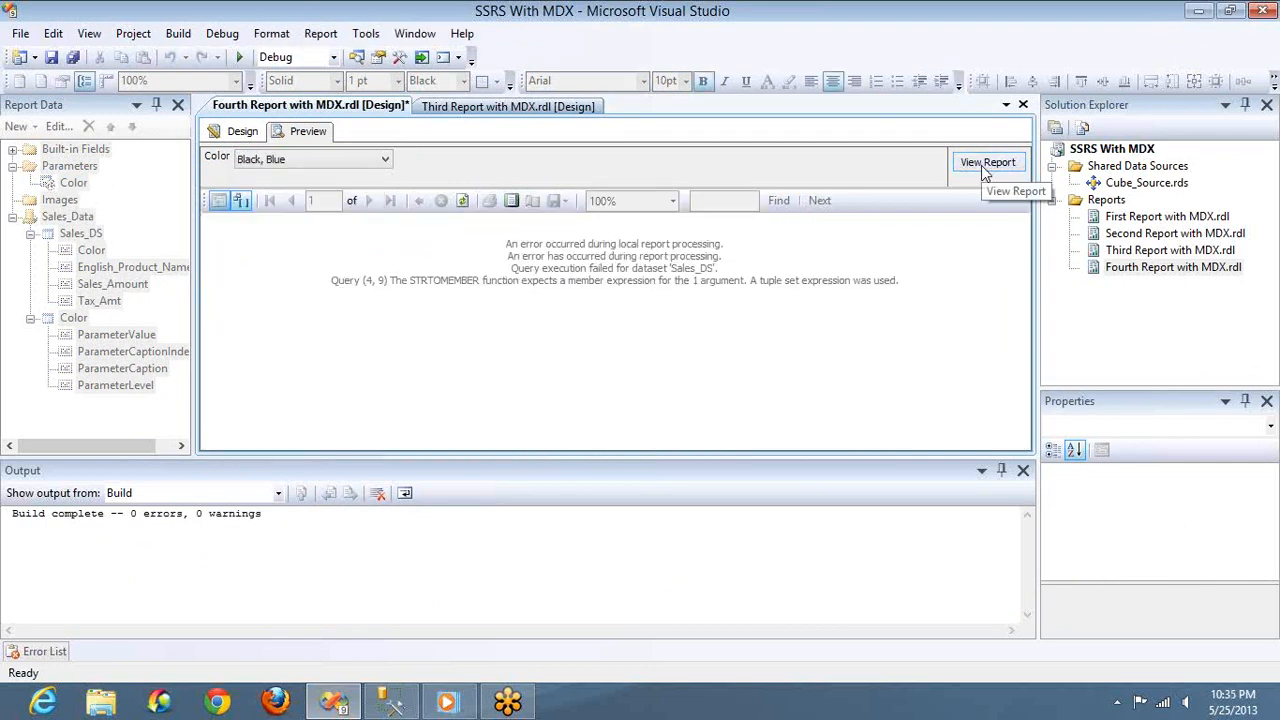